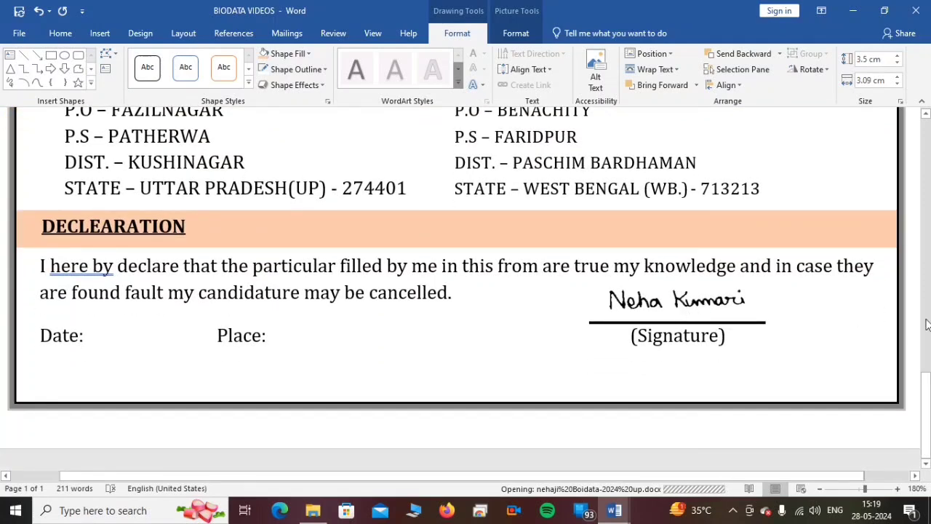
- Review the finished curriculum vitae example from its declaration section up to the header with the photo
scroll(927, 325, up, 10)
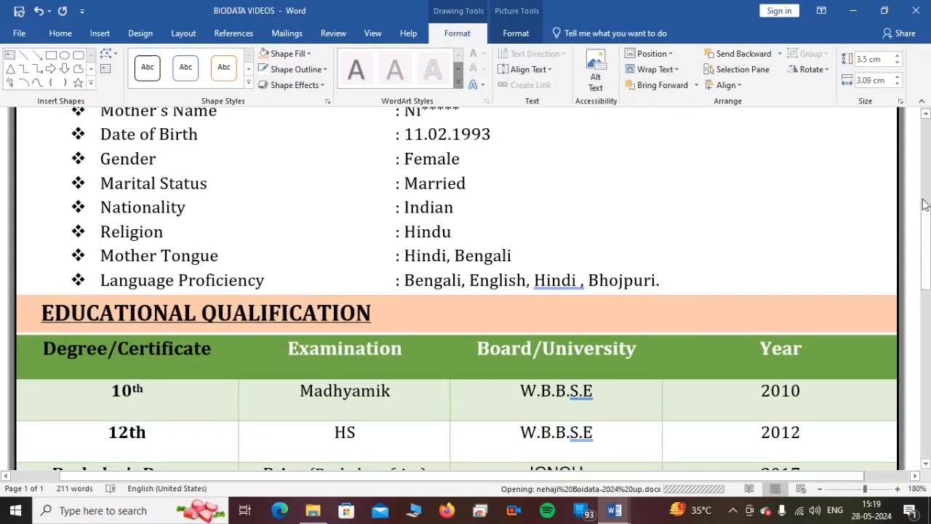
scroll(924, 205, up, 5)
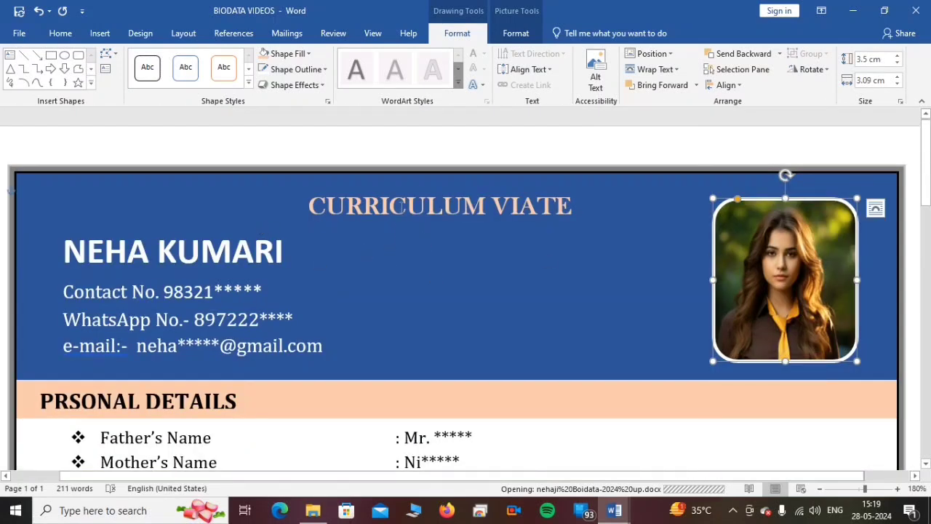
click(494, 255)
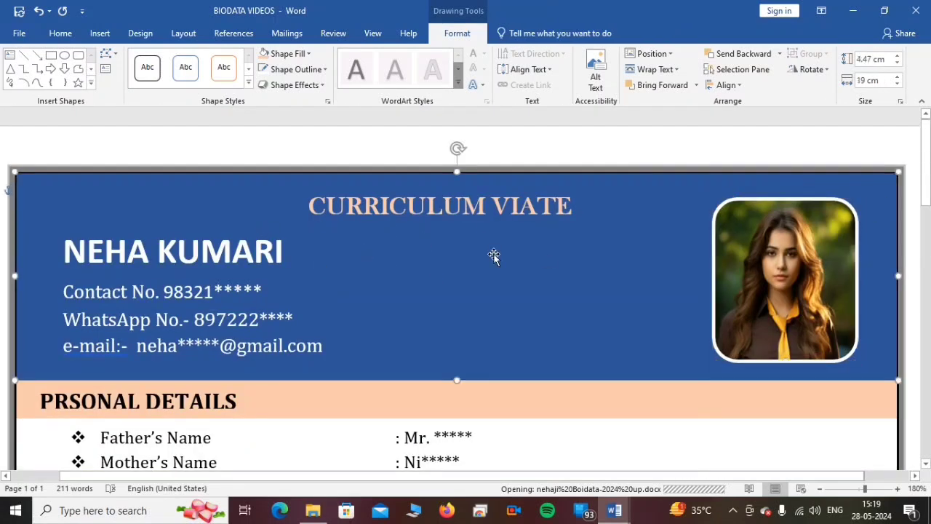
click(555, 136)
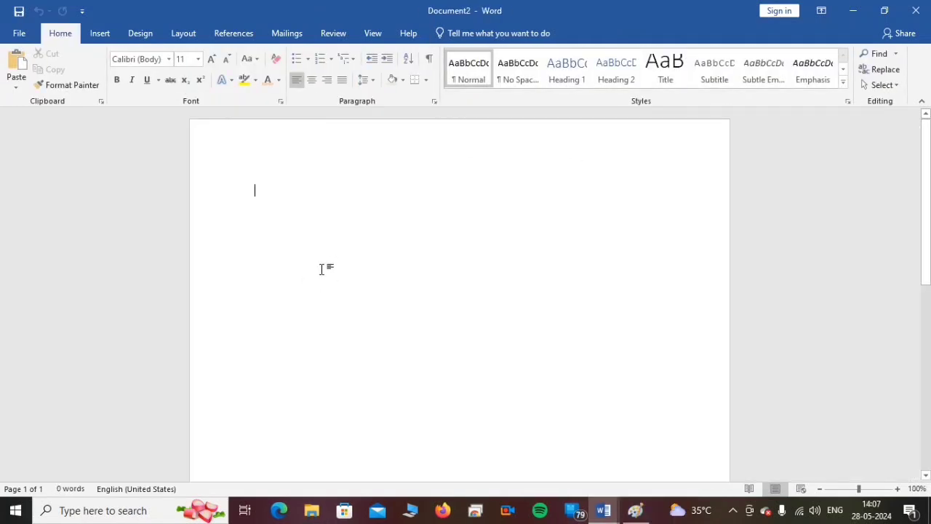
- Set the blank document's page margins to the Narrow preset of 1.27 cm on all sides
click(183, 36)
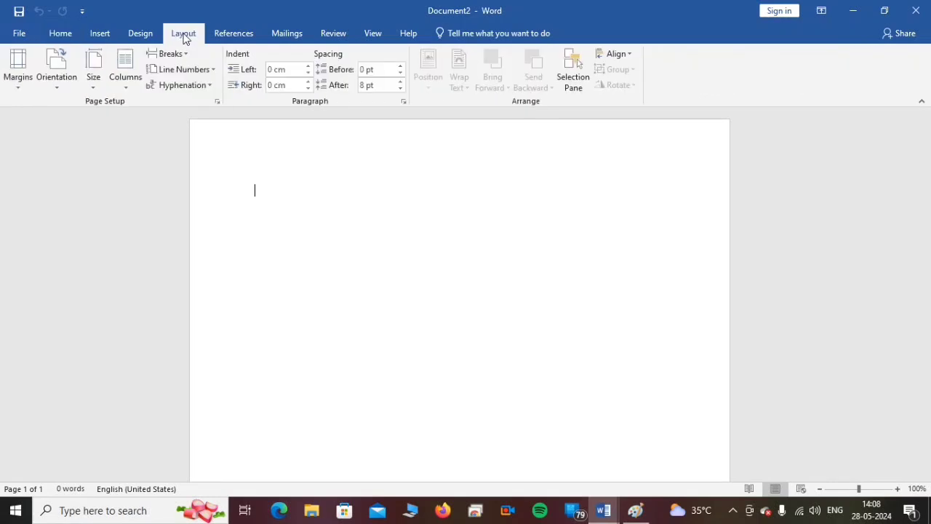
click(22, 89)
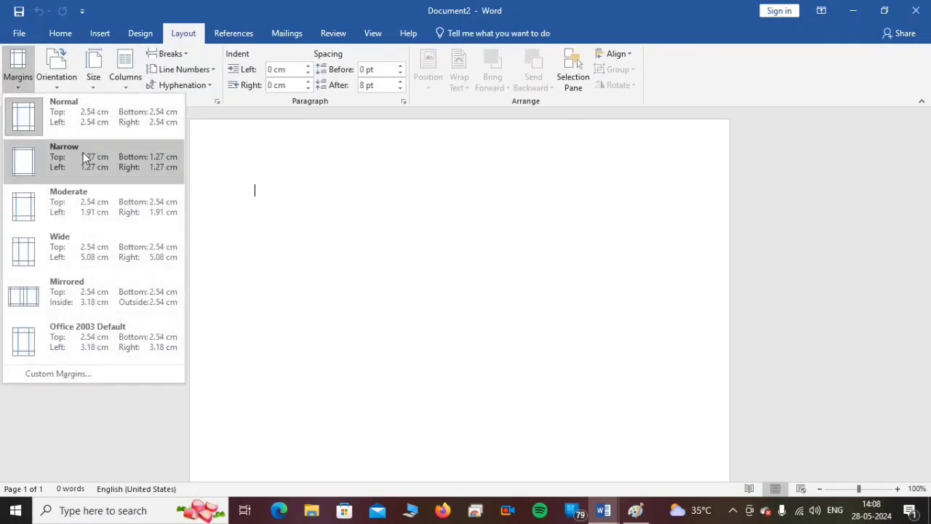
click(104, 160)
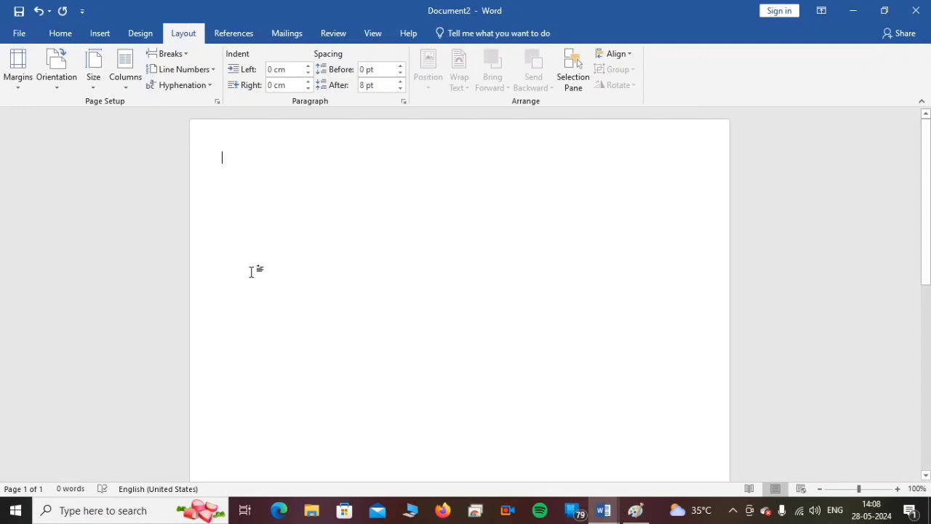
- Open the page border settings and choose the Box setting for the whole document
click(99, 33)
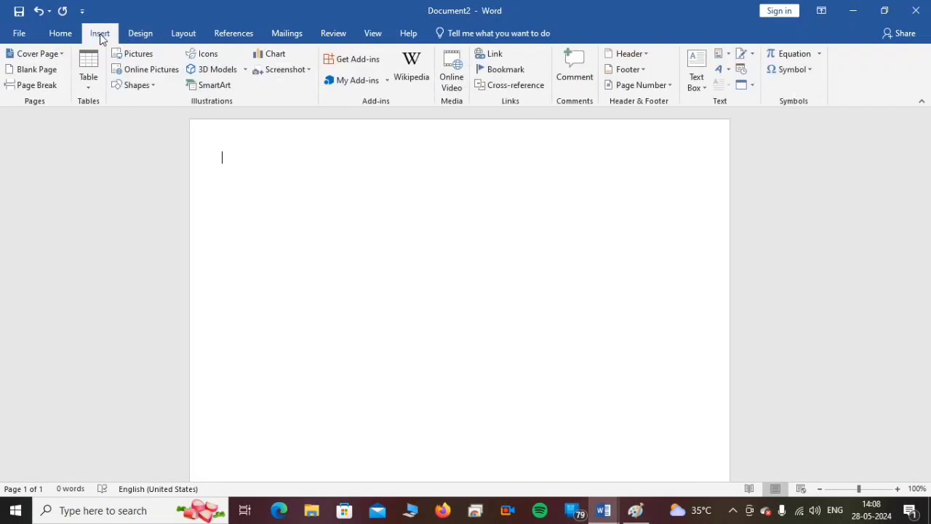
click(141, 34)
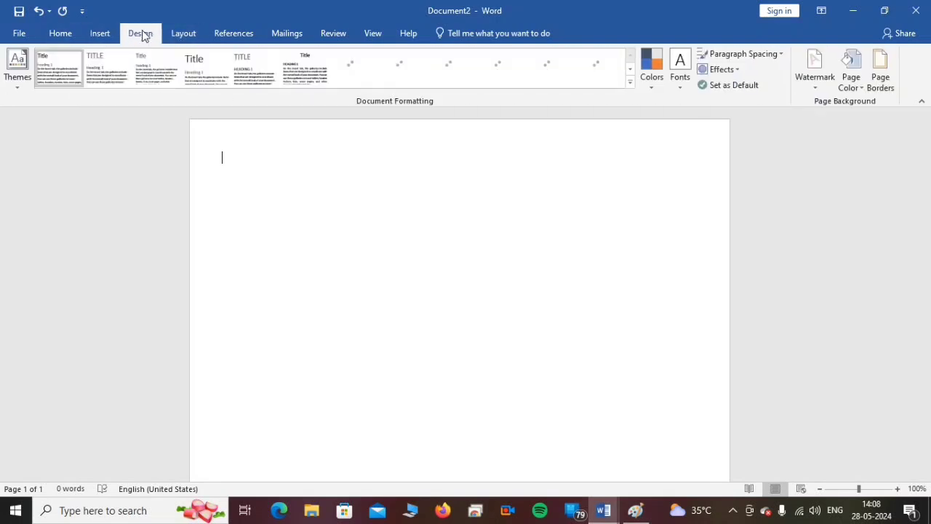
click(882, 73)
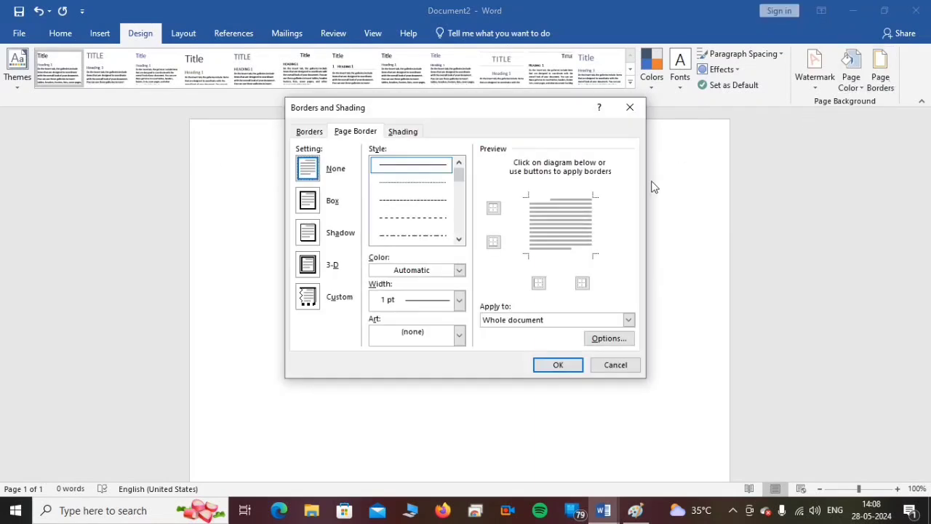
click(307, 201)
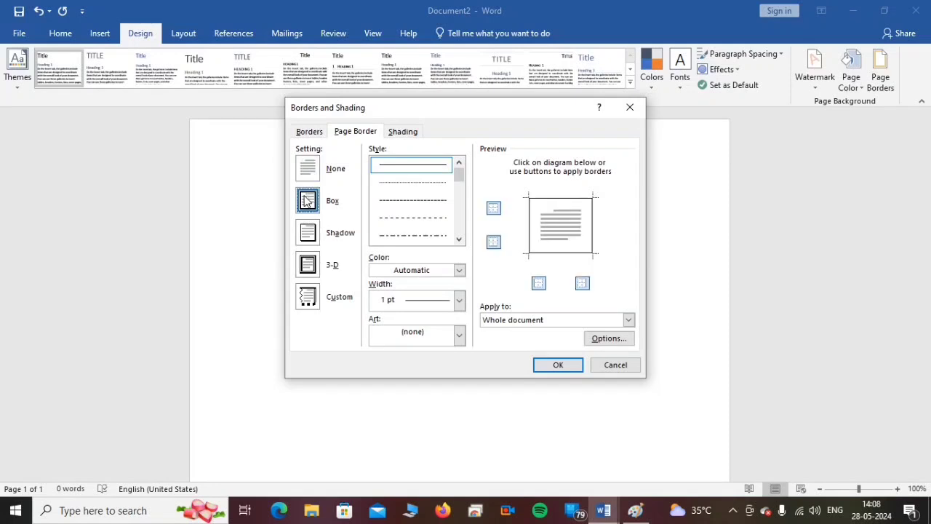
- Choose the 3 pt shaded band line style, grey outside and black inside, for the page border
click(459, 239)
click(458, 239)
click(459, 240)
click(459, 239)
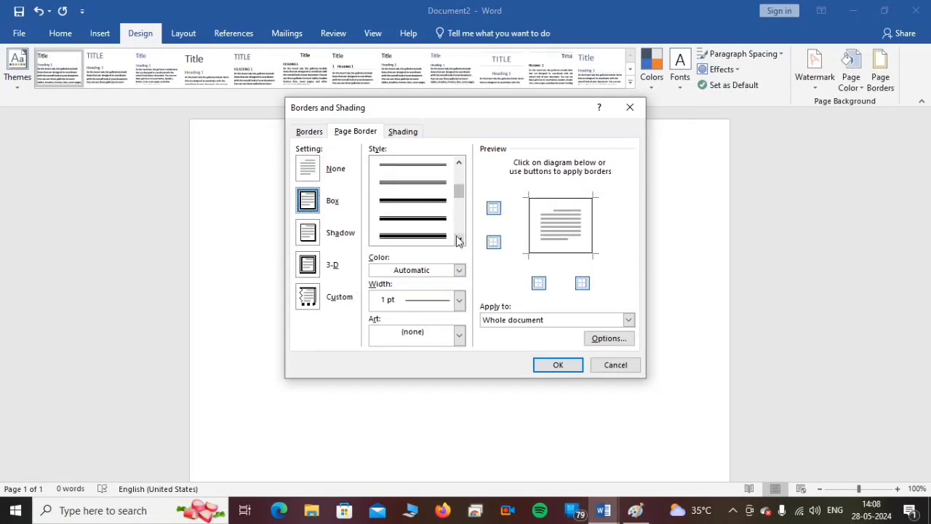
click(458, 240)
click(459, 240)
click(459, 239)
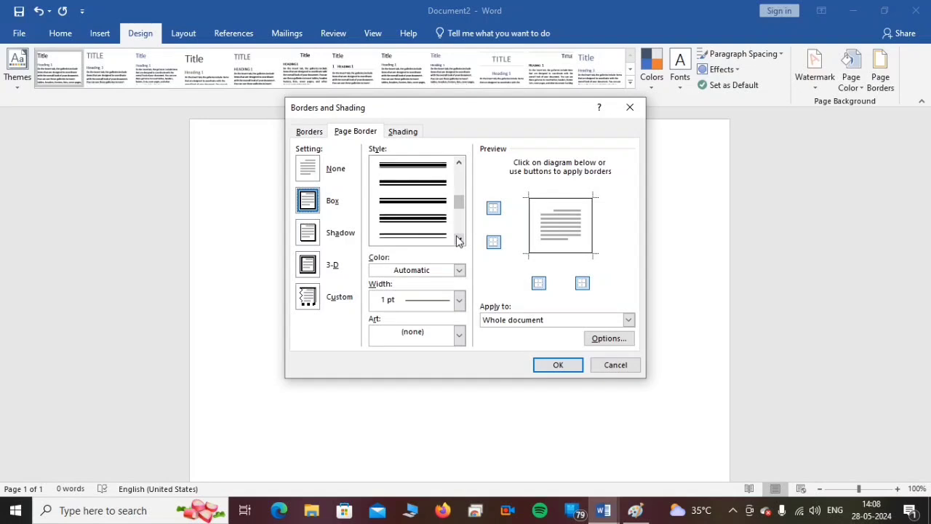
click(459, 239)
click(459, 239)
click(459, 239)
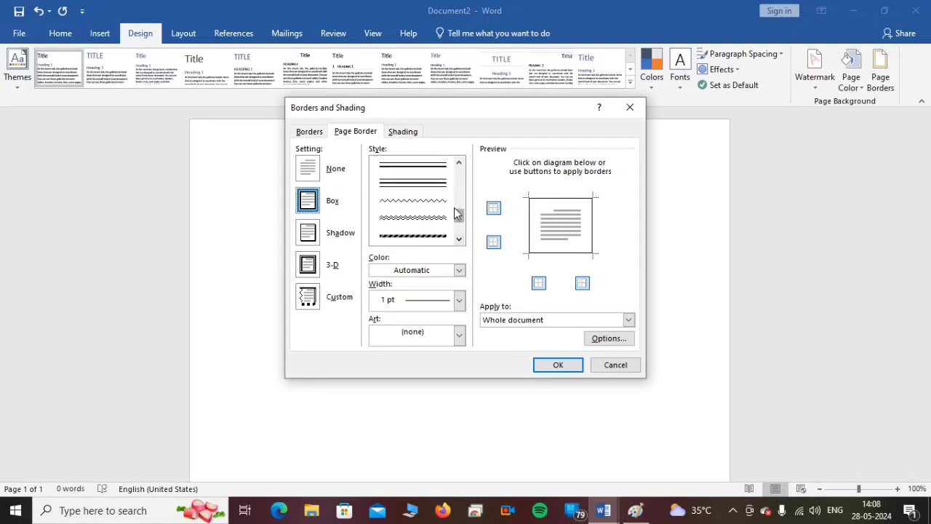
drag(459, 211, 468, 189)
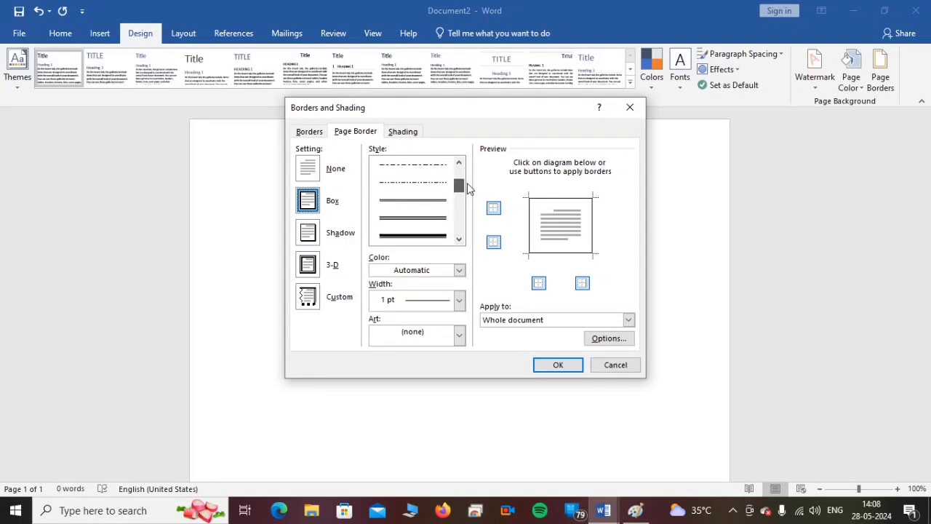
scroll(415, 235, up, 3)
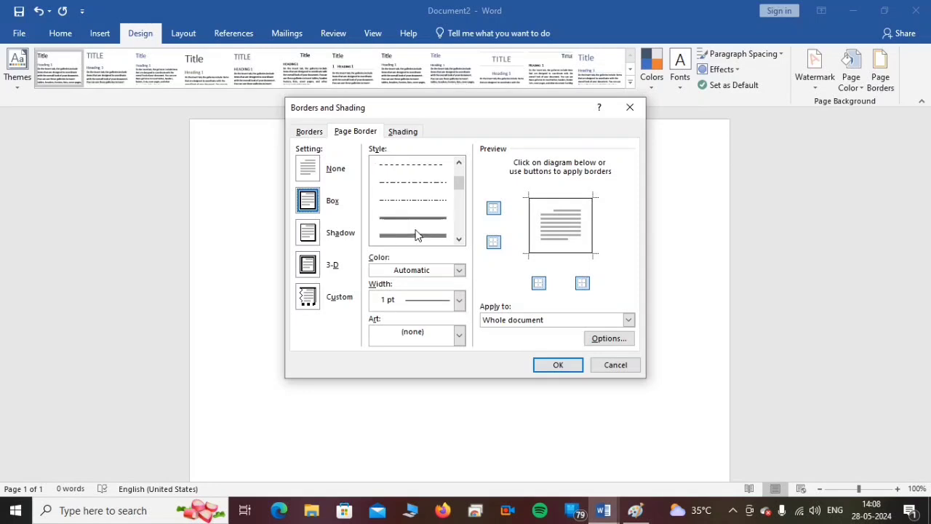
scroll(417, 233, down, 6)
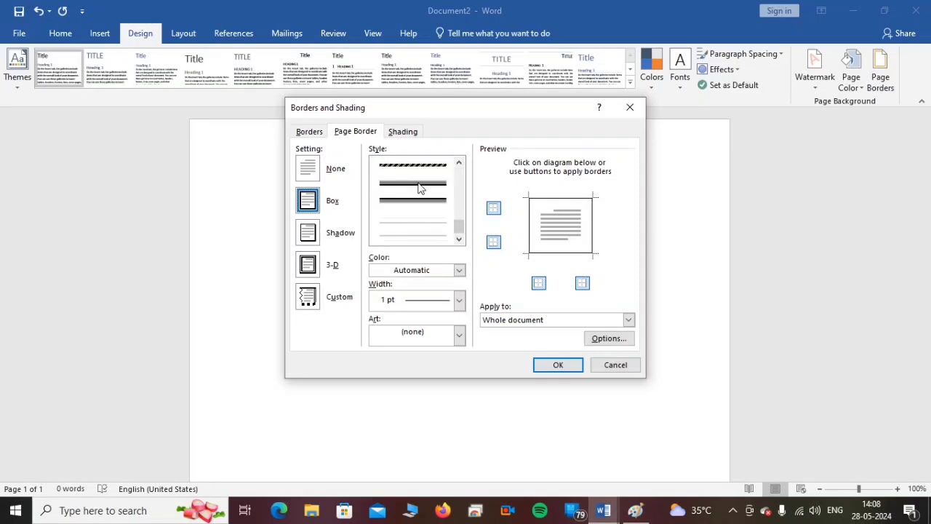
click(418, 183)
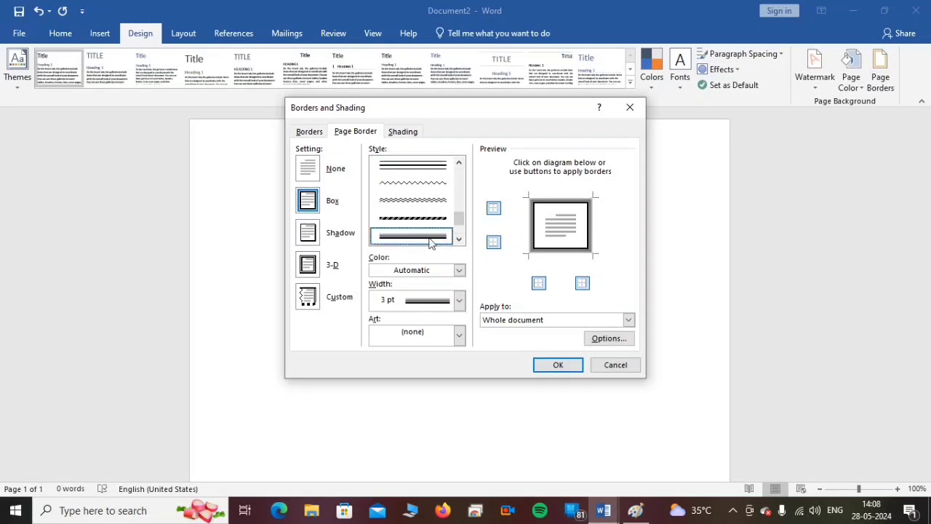
- Set the page border colour to black and apply the border to the whole document
click(458, 272)
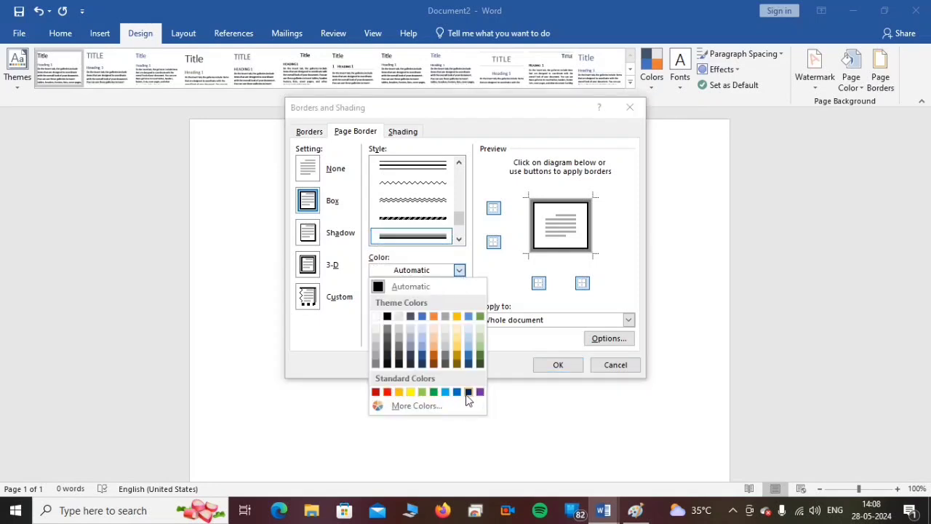
click(387, 317)
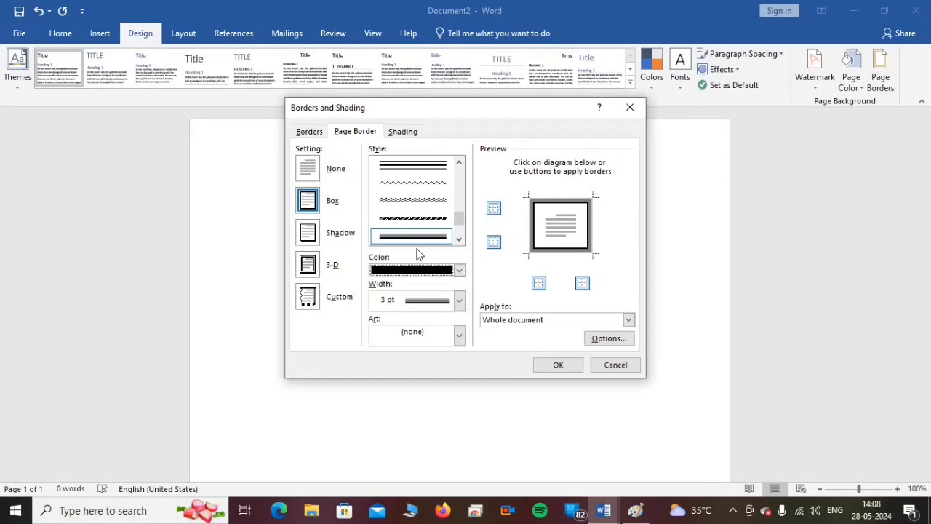
click(558, 365)
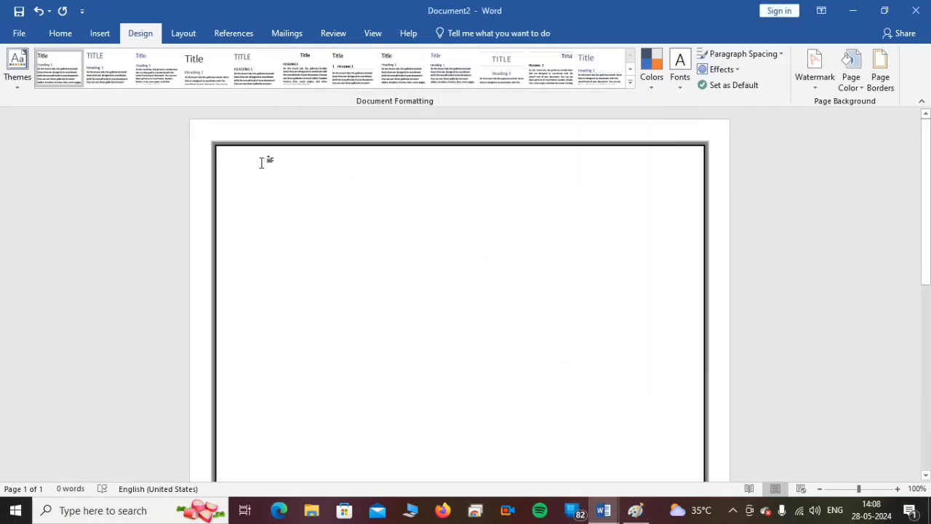
- Draw a rectangle about 3.5 cm high and 19 cm wide across the top of the page, spanning the border's width
scroll(709, 290, down, 5)
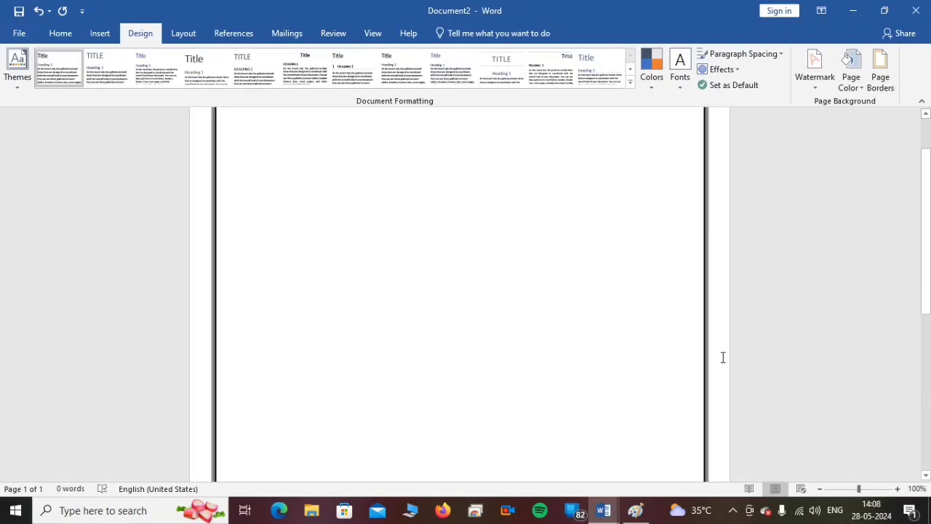
scroll(722, 357, down, 3)
scroll(722, 357, up, 8)
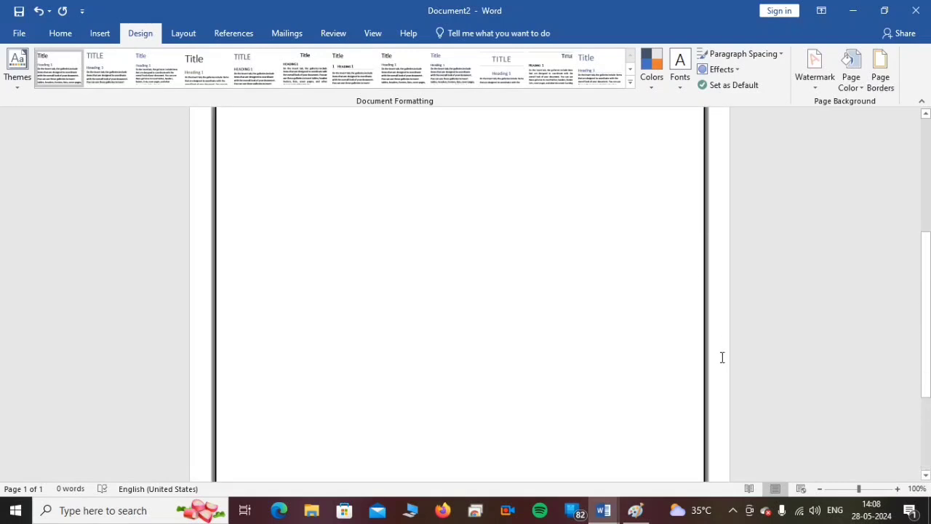
scroll(722, 357, up, 1)
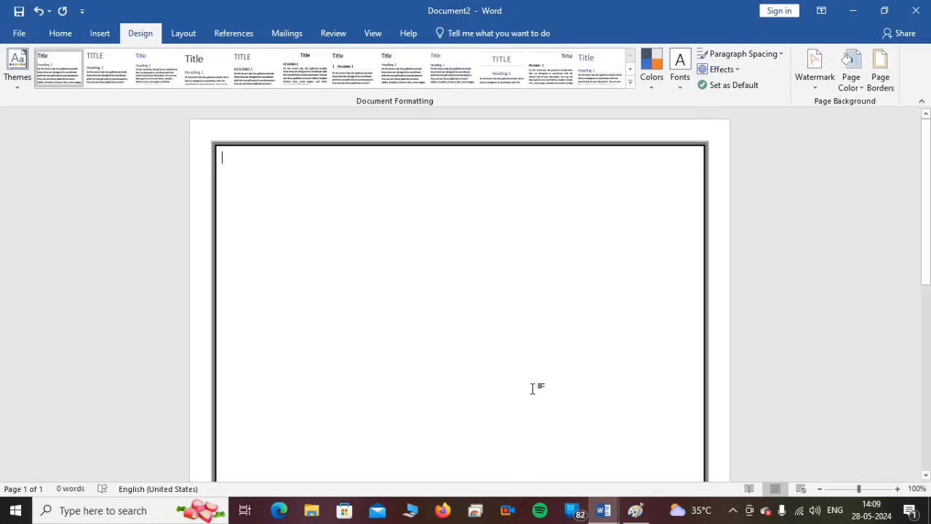
click(66, 34)
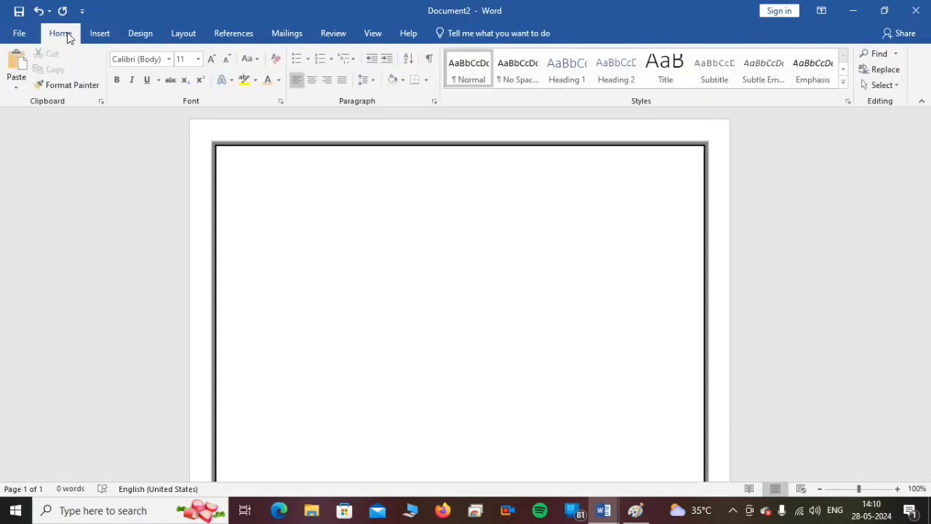
click(99, 36)
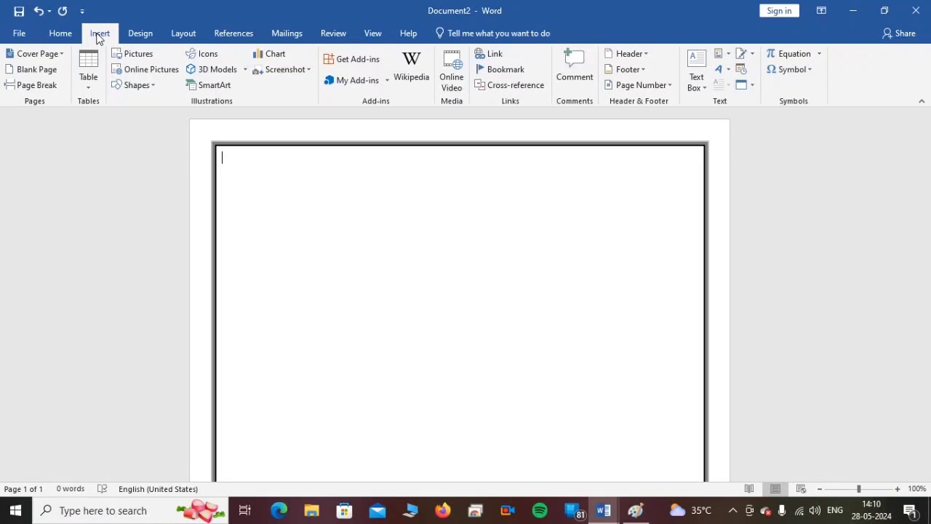
click(151, 86)
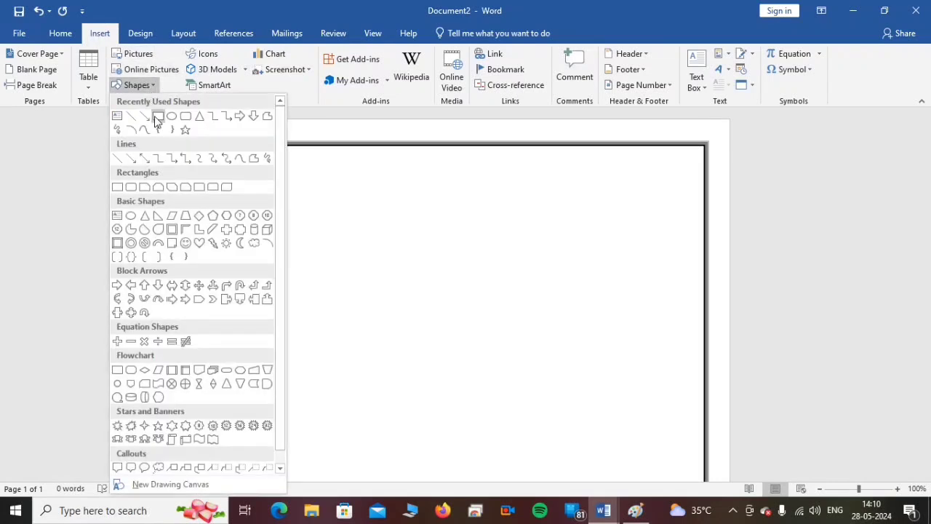
click(157, 116)
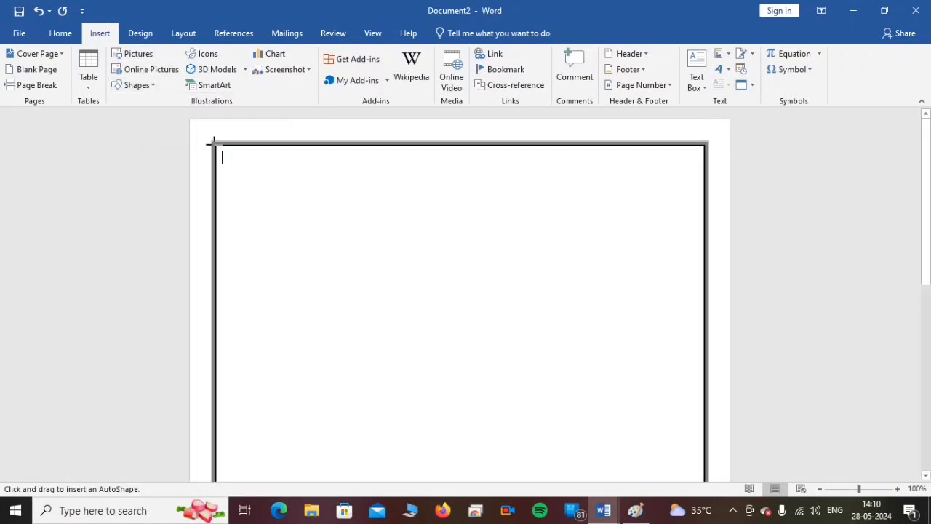
mouse_move(231, 156)
mouse_down()
mouse_move(410, 193)
mouse_move(706, 234)
mouse_up()
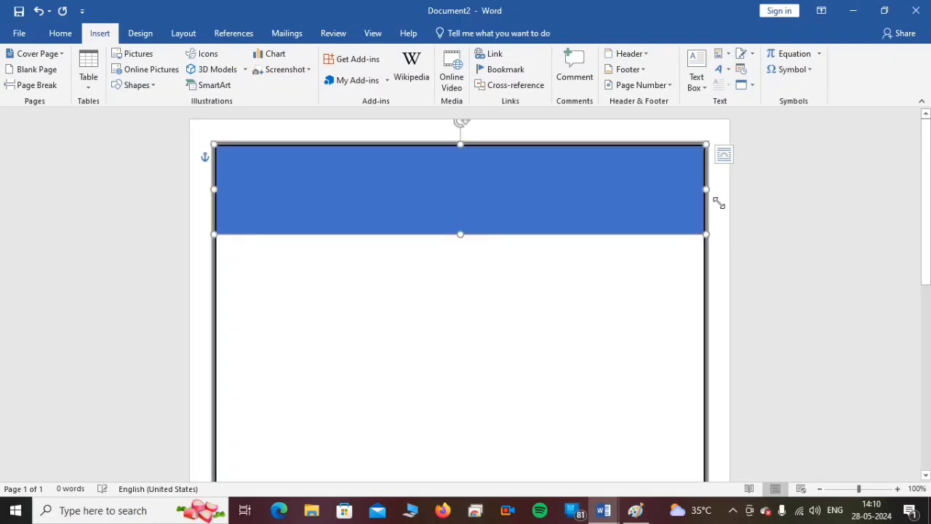
- Set the header rectangle's height to 4.5 cm
click(898, 57)
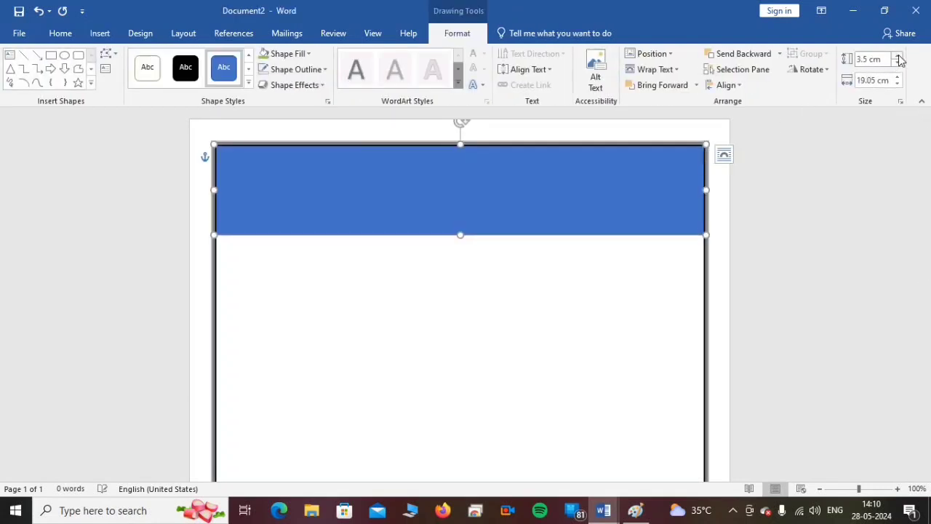
click(898, 58)
click(898, 58)
click(898, 57)
click(898, 57)
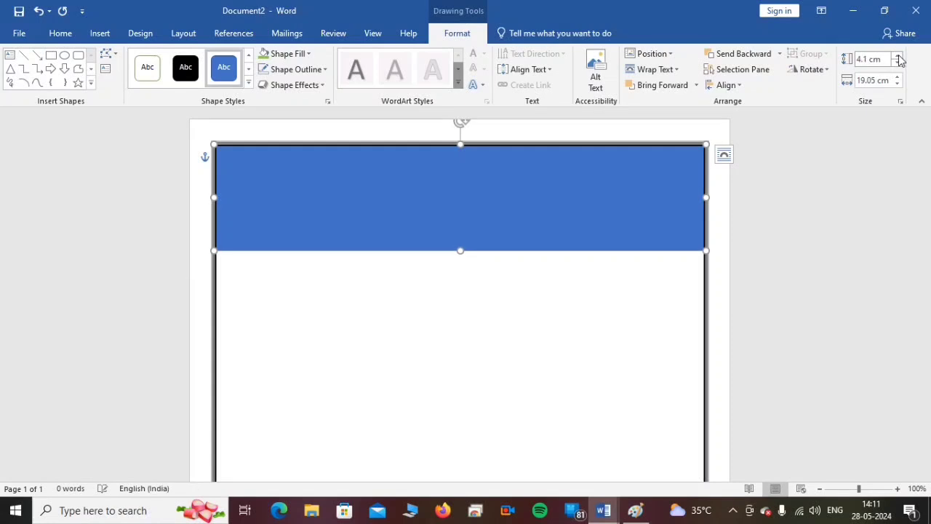
click(898, 58)
click(898, 57)
click(898, 57)
click(898, 57)
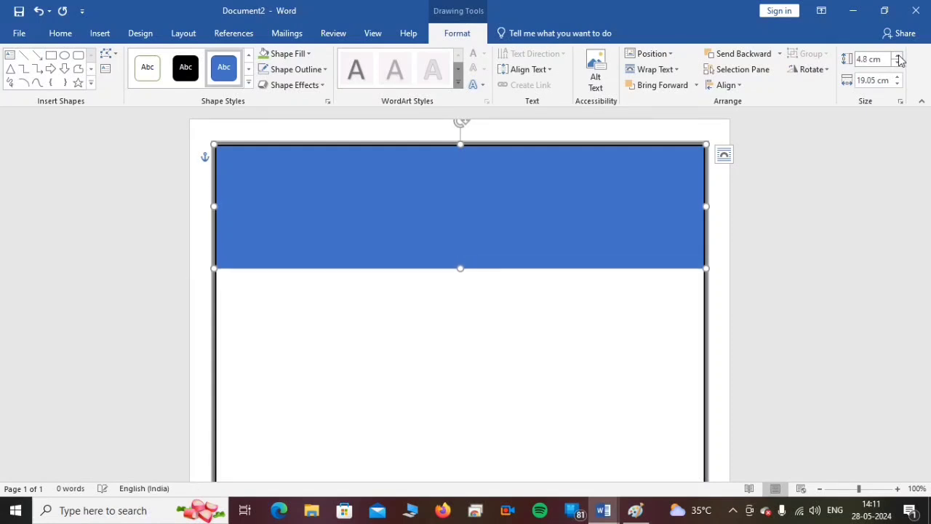
click(899, 57)
click(898, 57)
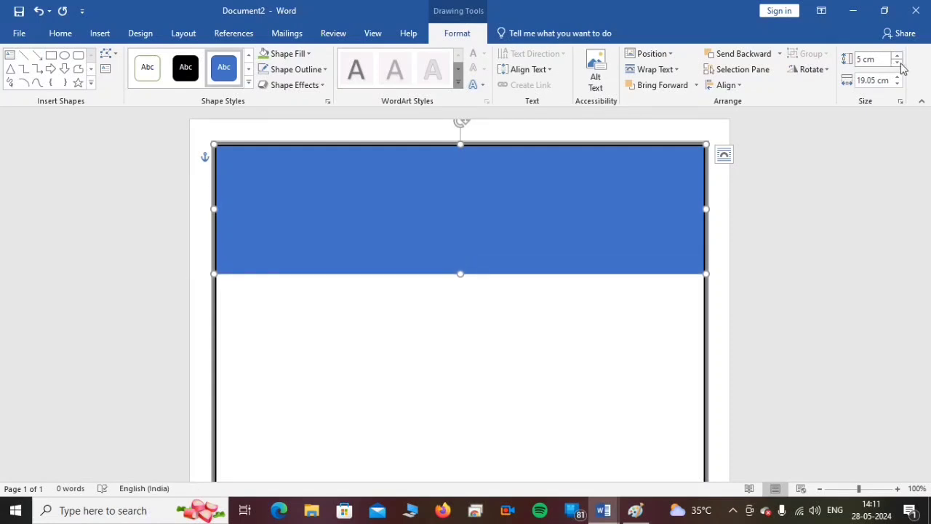
click(899, 64)
click(899, 63)
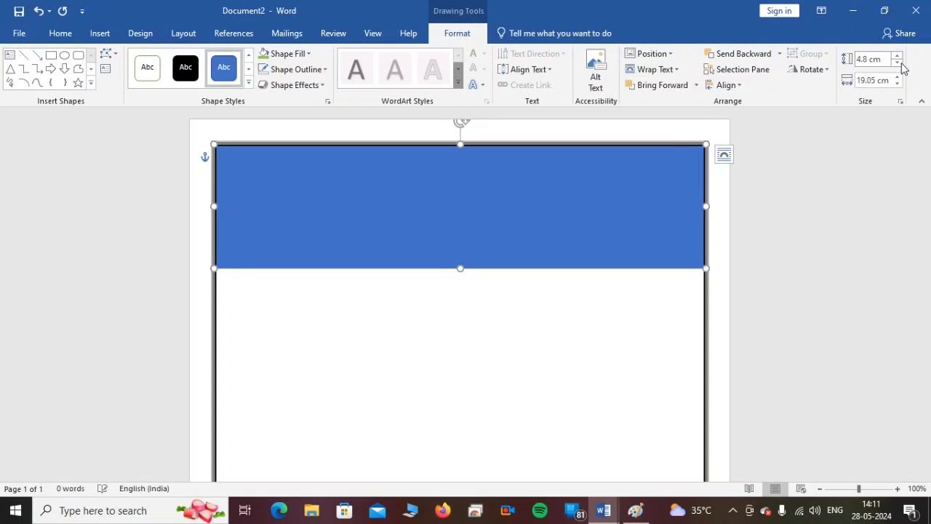
click(899, 64)
click(899, 64)
click(899, 64)
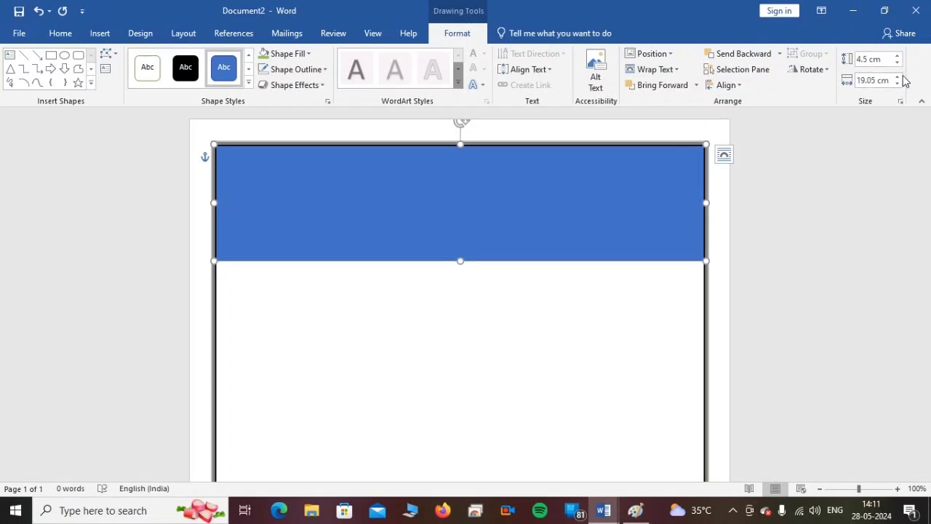
- Set the header rectangle's width to 19 cm and fill it with the second-darkest blue theme shade
click(898, 84)
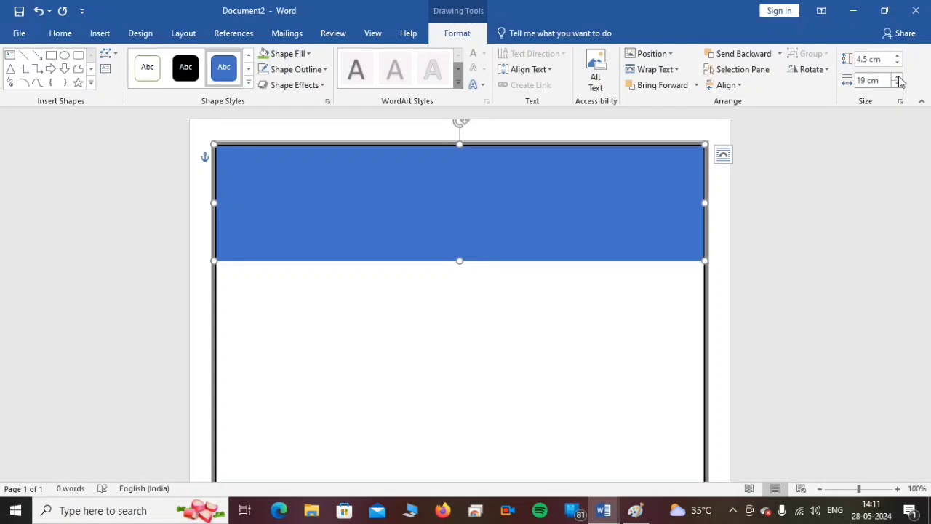
click(461, 312)
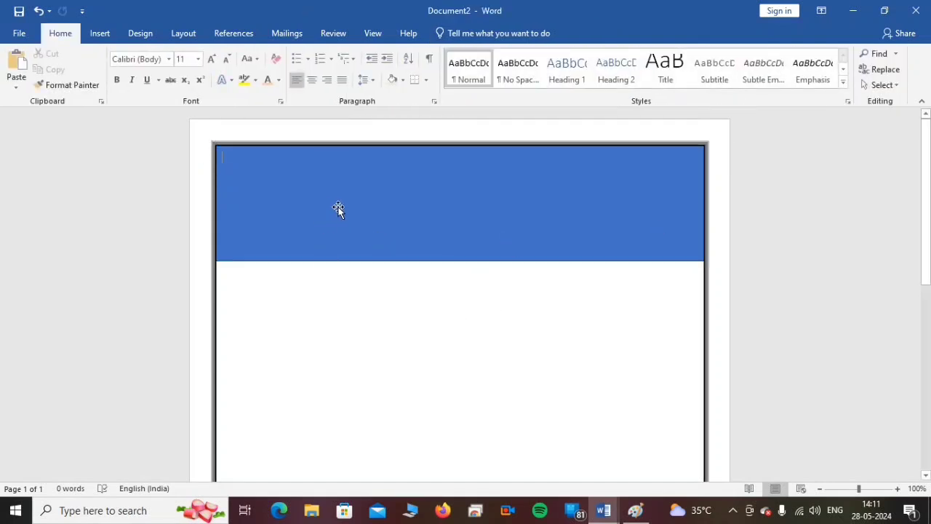
click(309, 202)
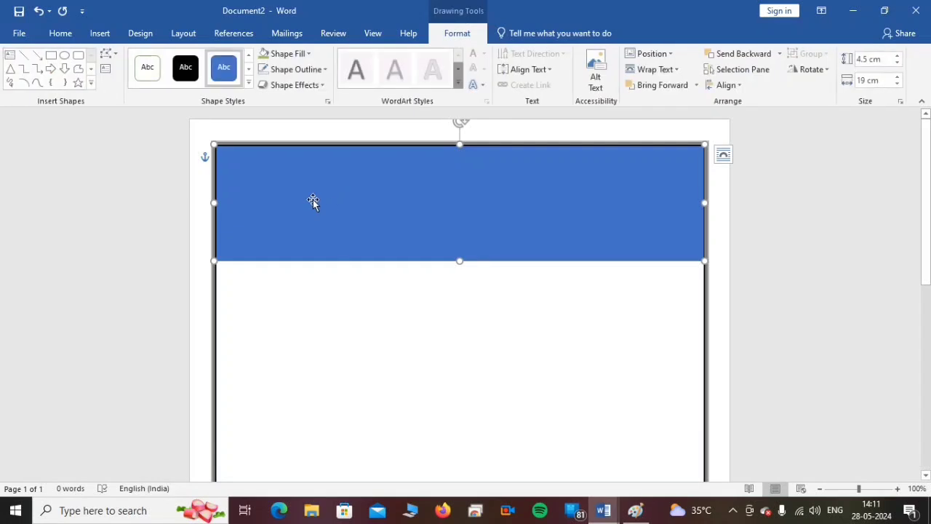
click(300, 53)
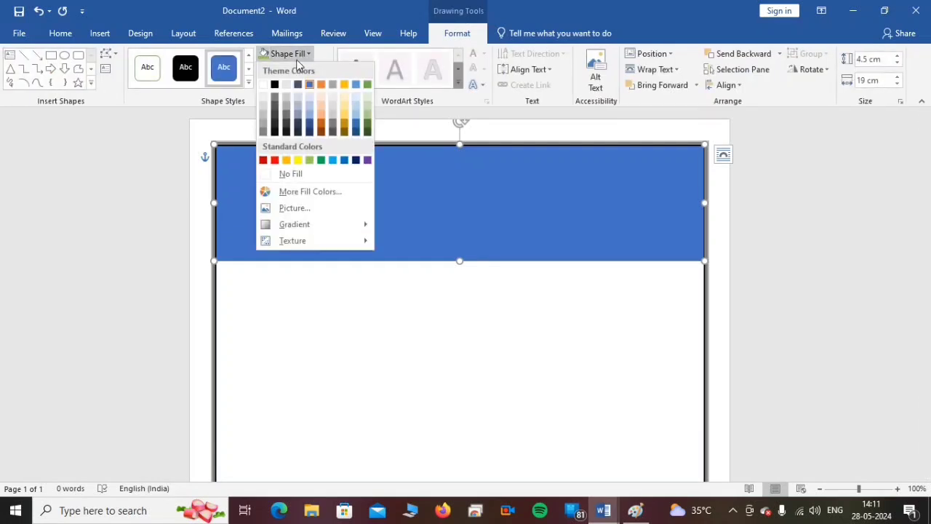
click(313, 129)
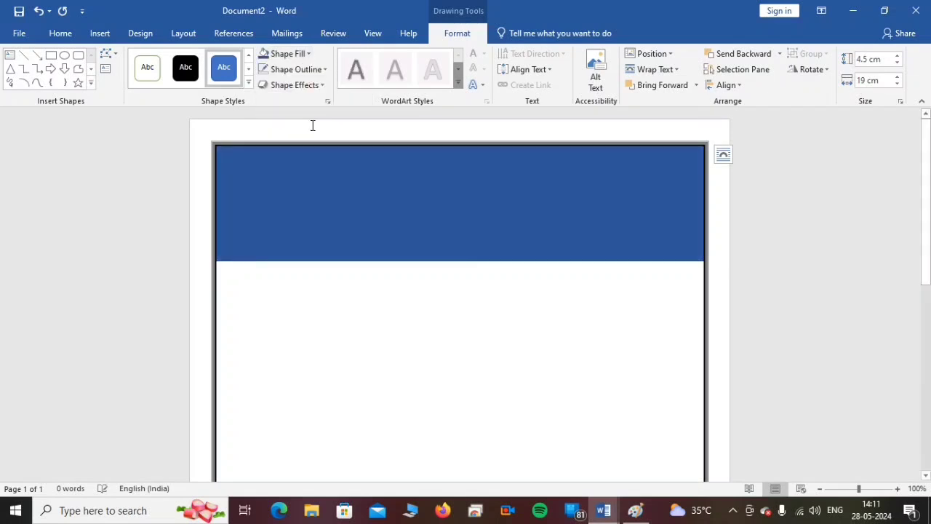
- Remove the outline from the blue header rectangle
click(291, 69)
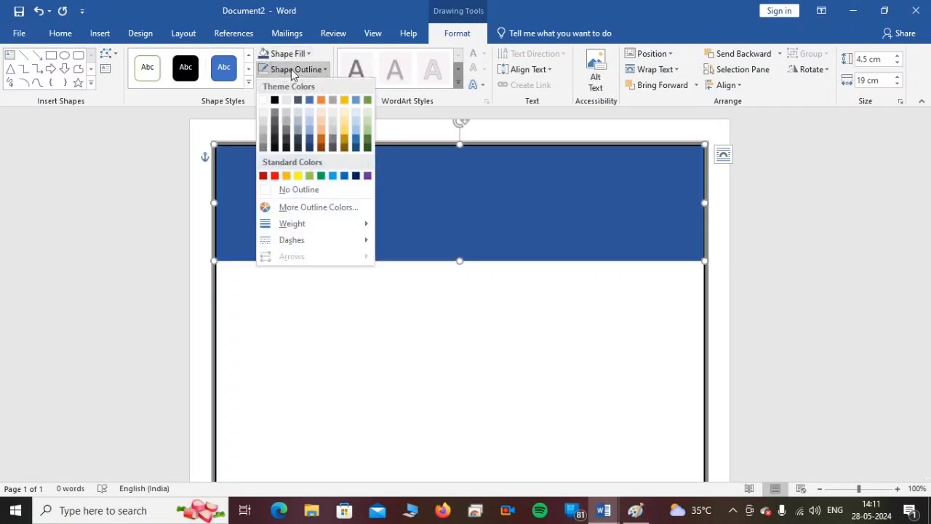
click(290, 188)
click(454, 315)
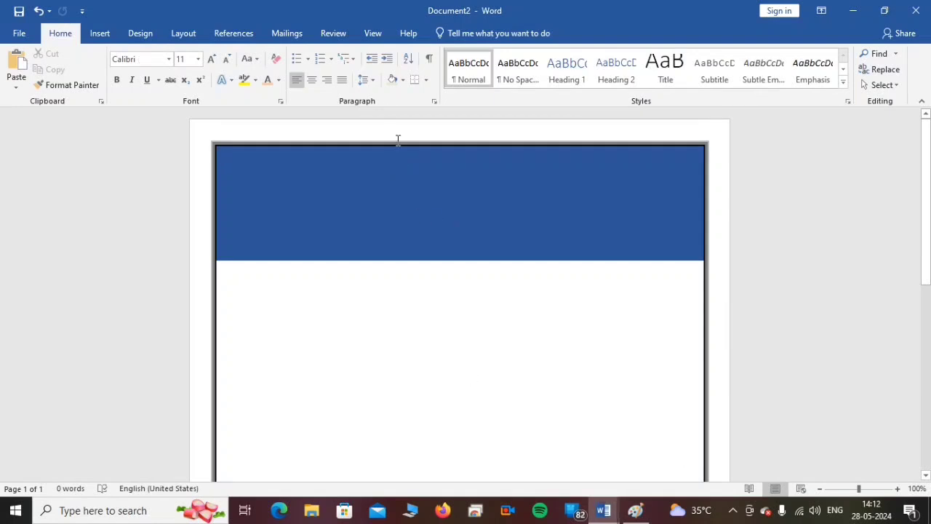
- Draw a text box about 0.9 cm high and 7 cm wide near the upper edge of the banner, roughly centred, and nudge it slightly down
click(142, 33)
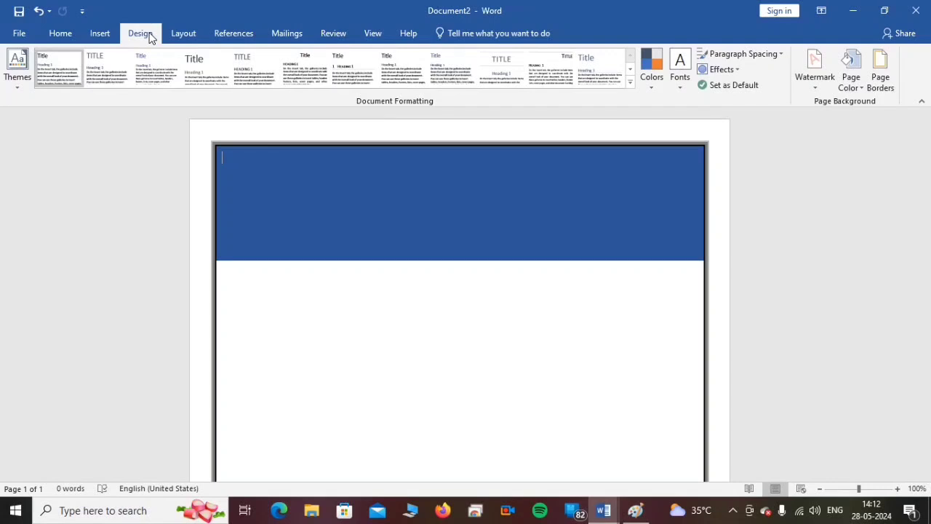
click(100, 33)
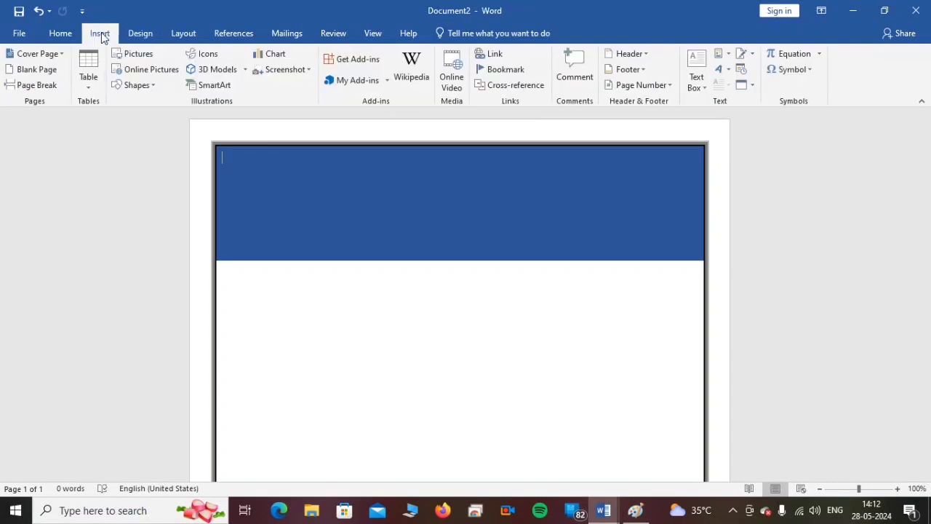
click(698, 81)
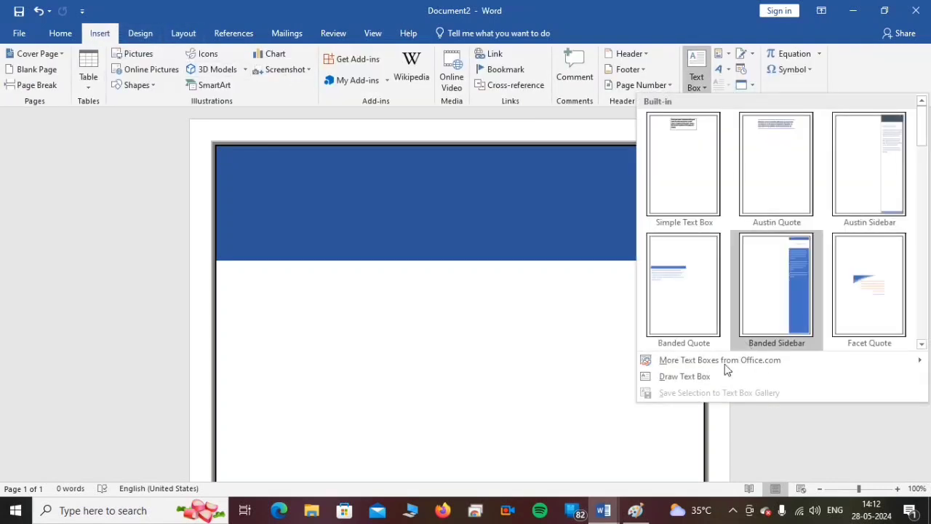
click(688, 378)
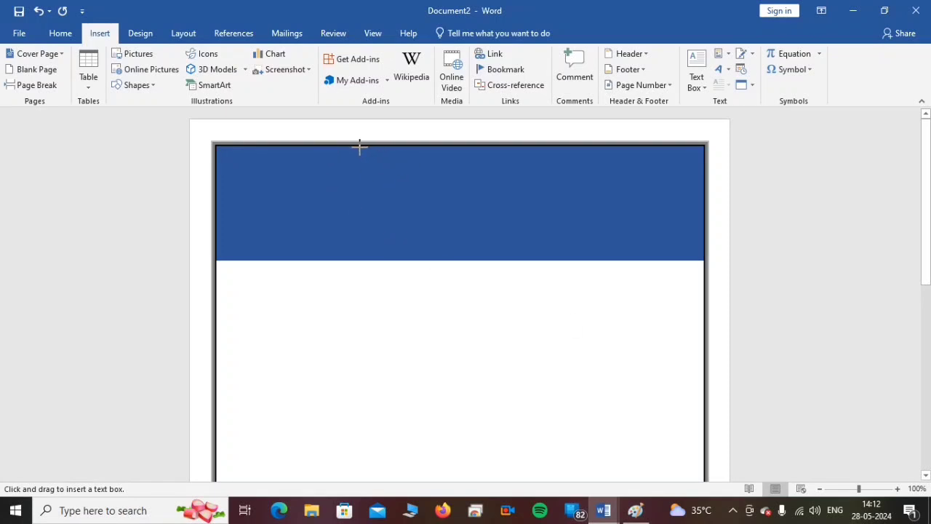
mouse_move(359, 147)
mouse_down()
mouse_move(440, 168)
mouse_move(542, 170)
mouse_up()
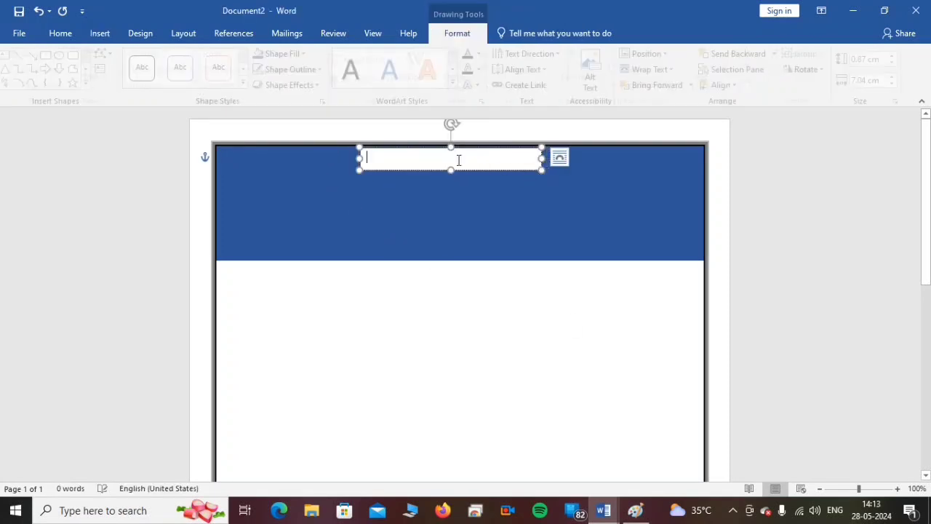
drag(461, 151, 461, 155)
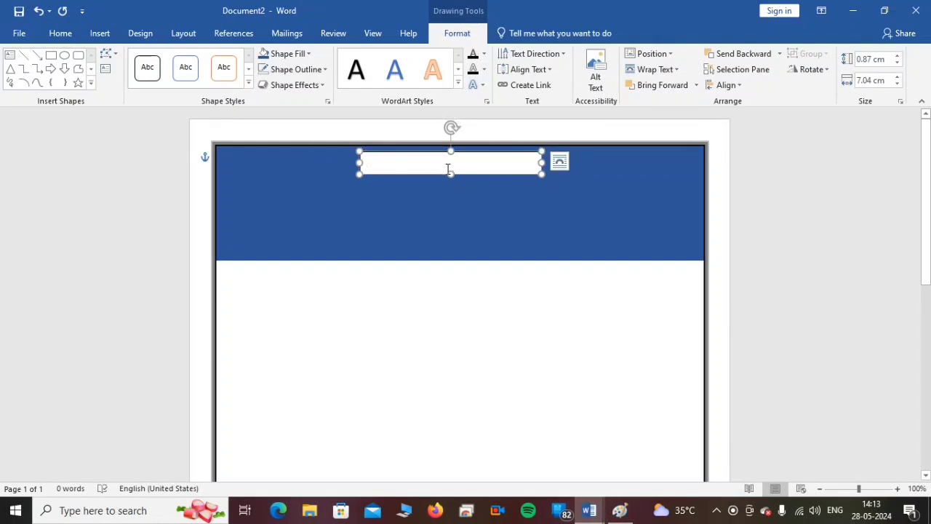
- Enter the title "CURRICULUM VIATE" in the banner's text box
text(CURRICULUM)
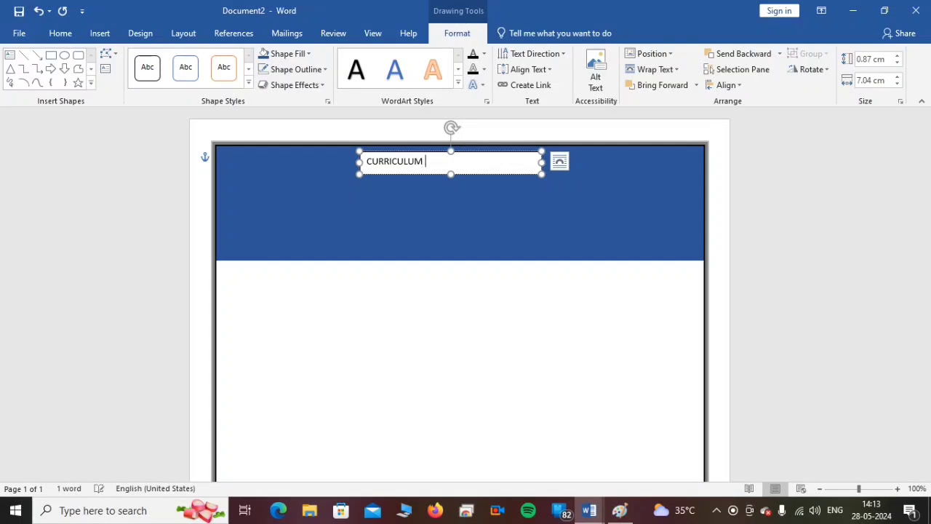
text(VIATE)
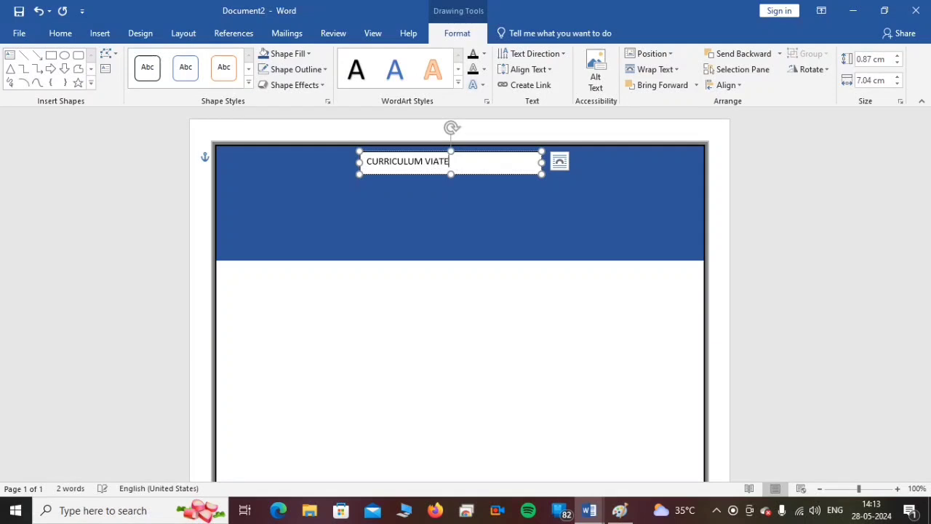
click(466, 207)
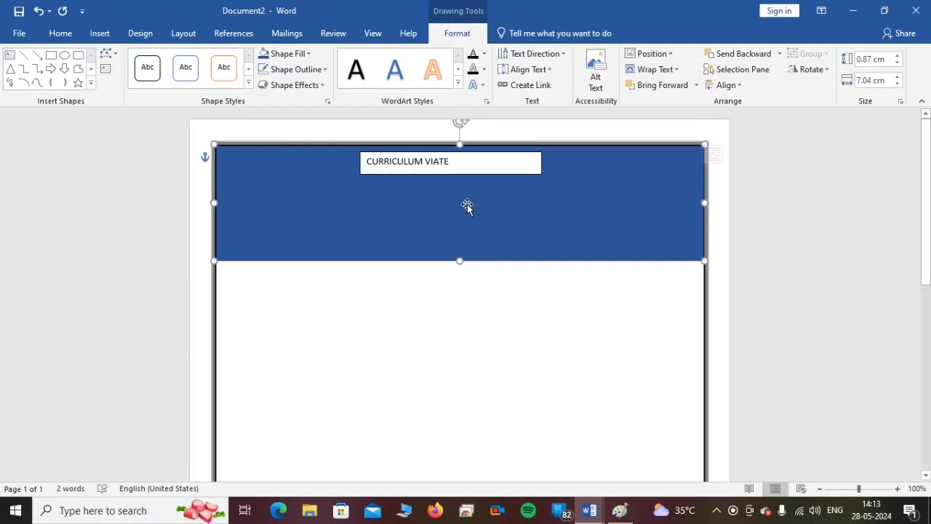
- Increase the title text's font size to 16 and make it bold
click(475, 172)
drag(451, 161, 365, 162)
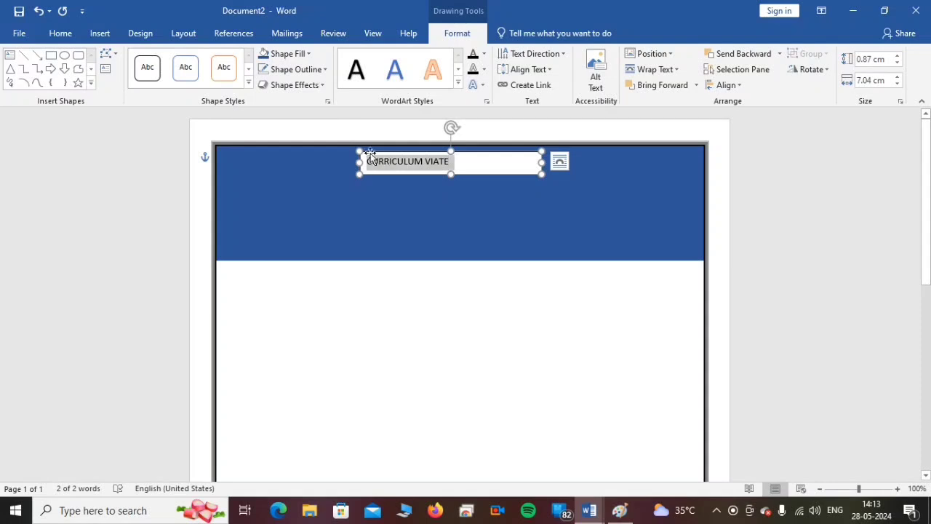
click(58, 34)
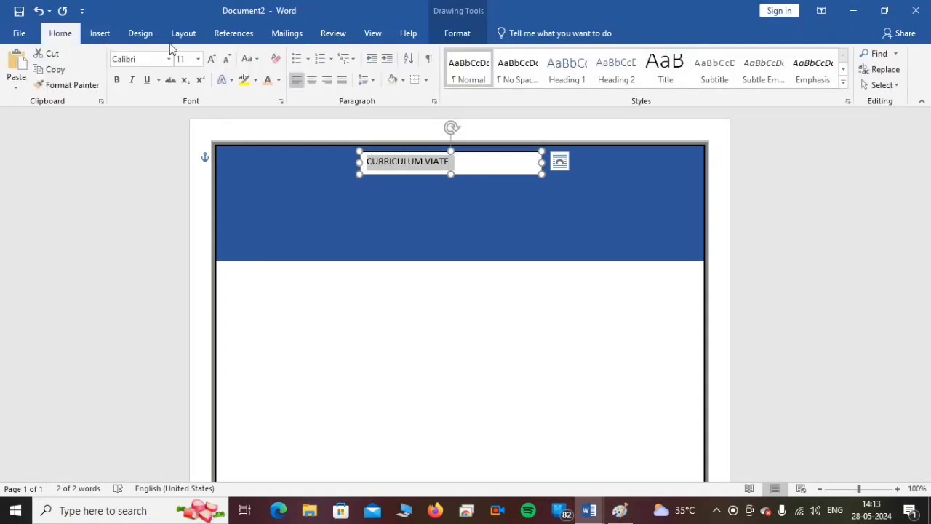
click(211, 59)
click(211, 59)
click(211, 59)
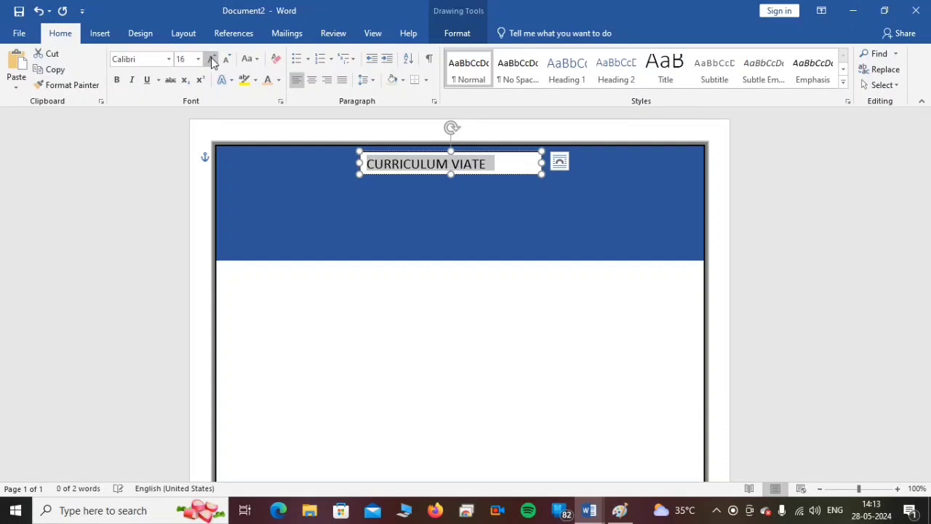
click(116, 80)
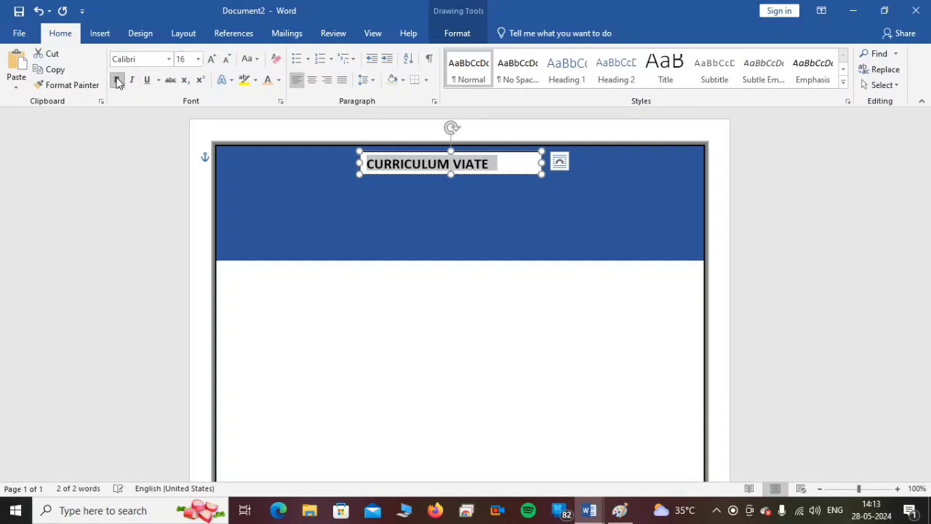
- Change the title's font to Baskerville Old Face
click(170, 59)
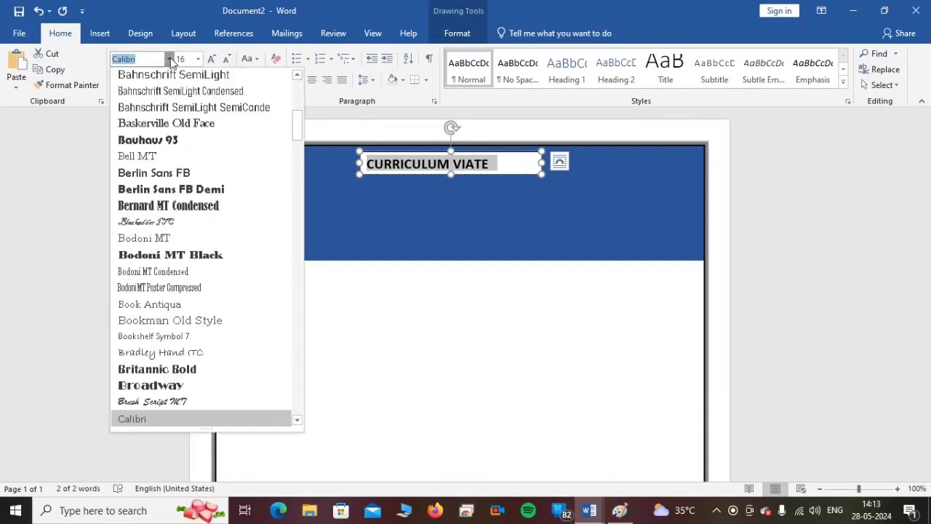
click(171, 62)
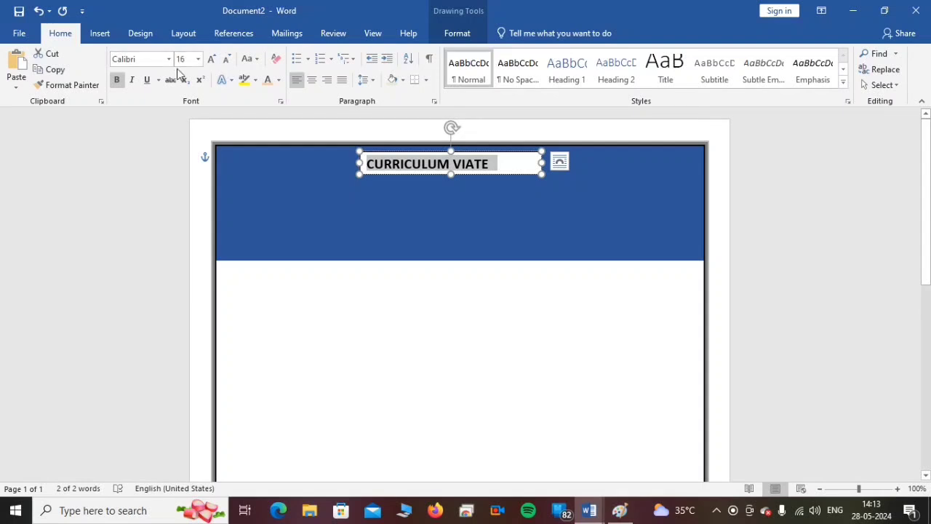
click(169, 63)
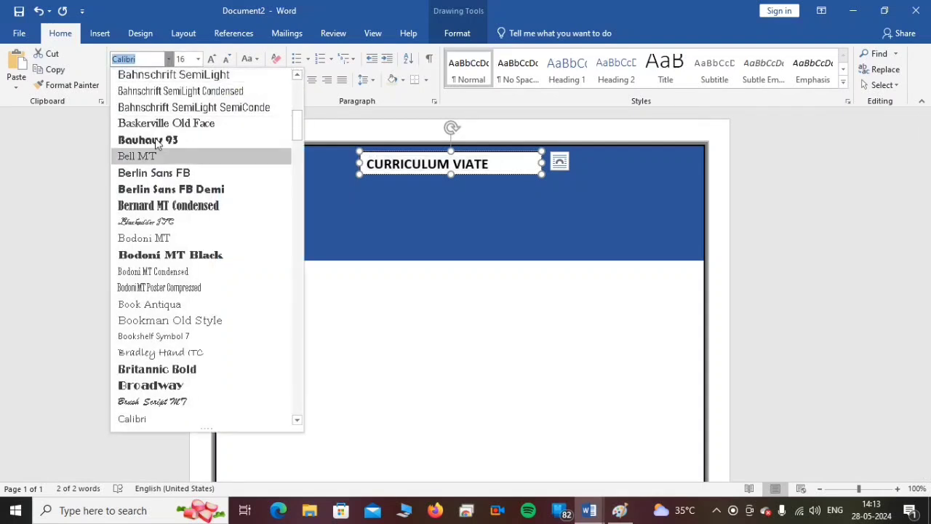
click(159, 125)
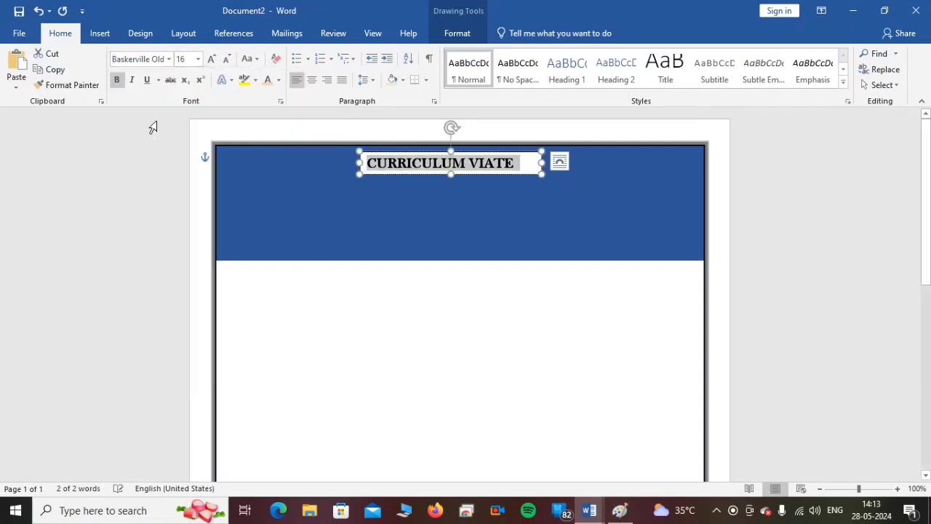
- Centre the title in its text box and colour its text light orange
click(312, 80)
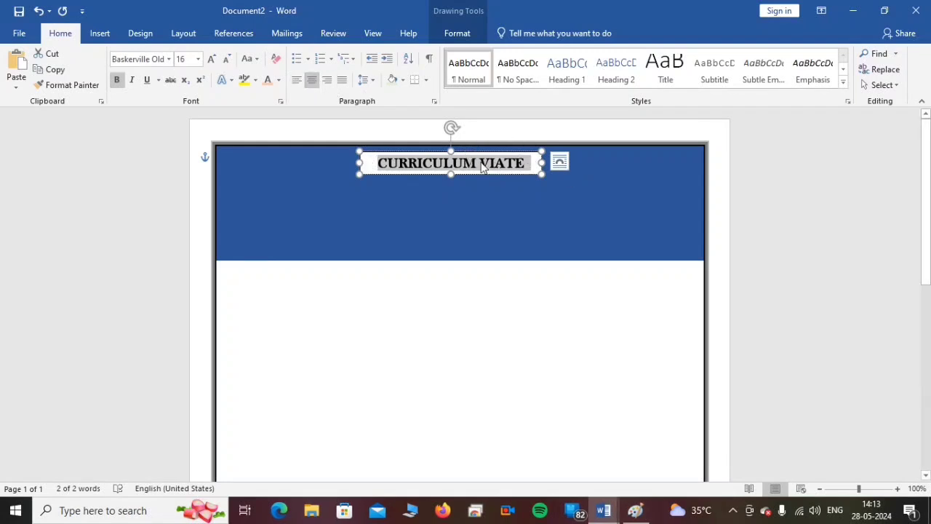
click(269, 82)
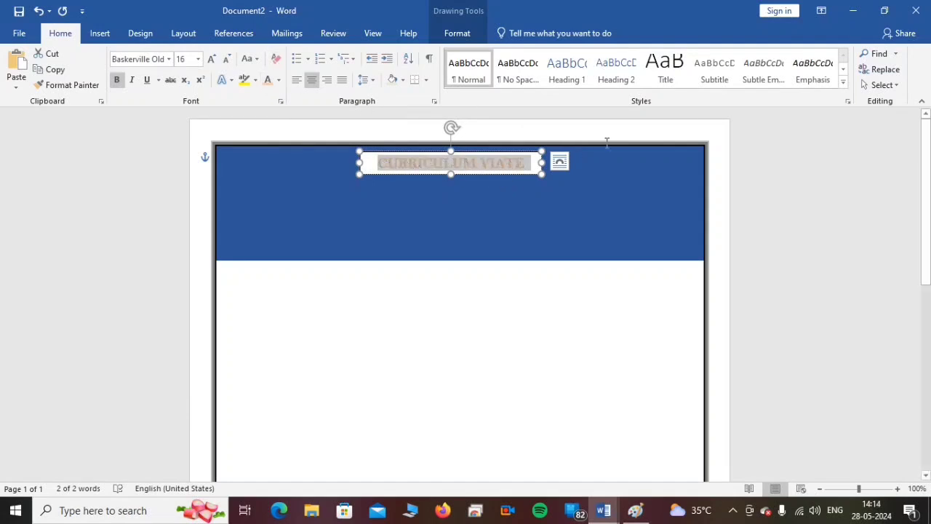
- Remove the fill and outline from the title's text box so the blue banner shows behind the text
click(458, 34)
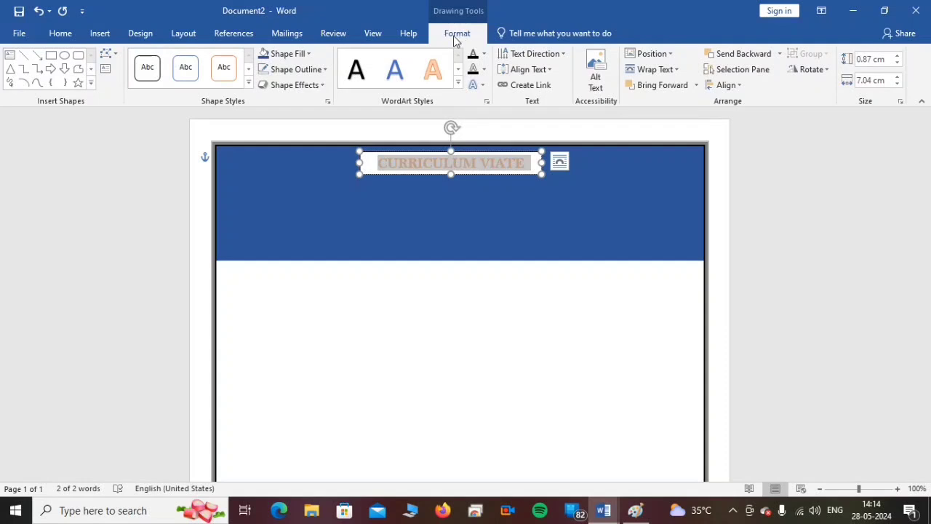
click(302, 58)
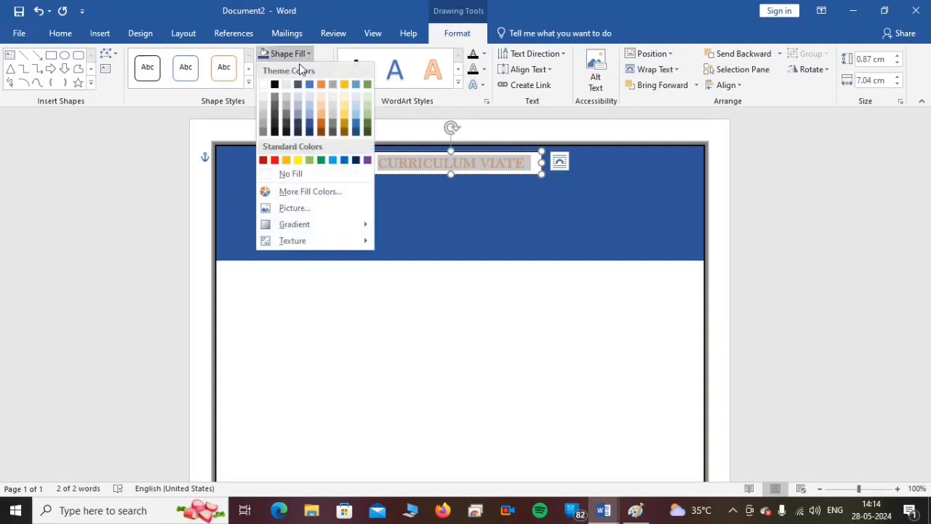
click(272, 175)
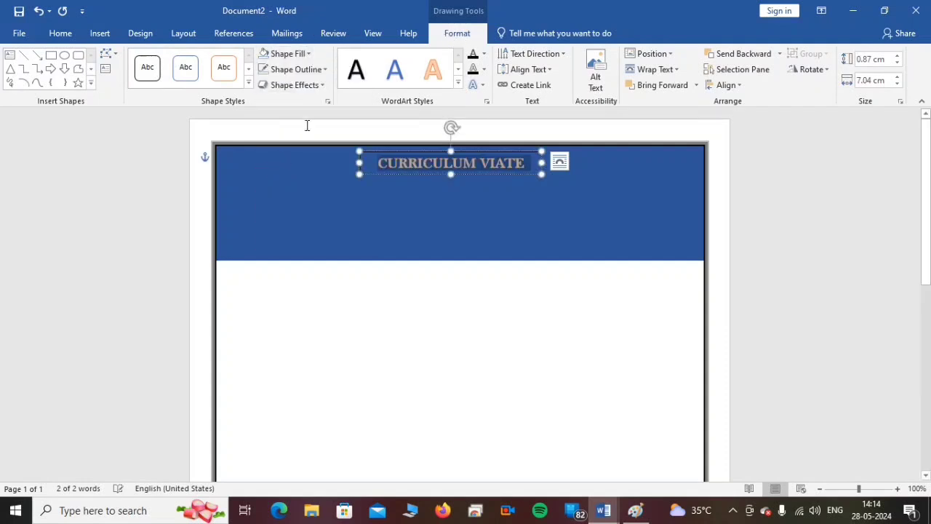
click(296, 71)
click(288, 190)
click(530, 307)
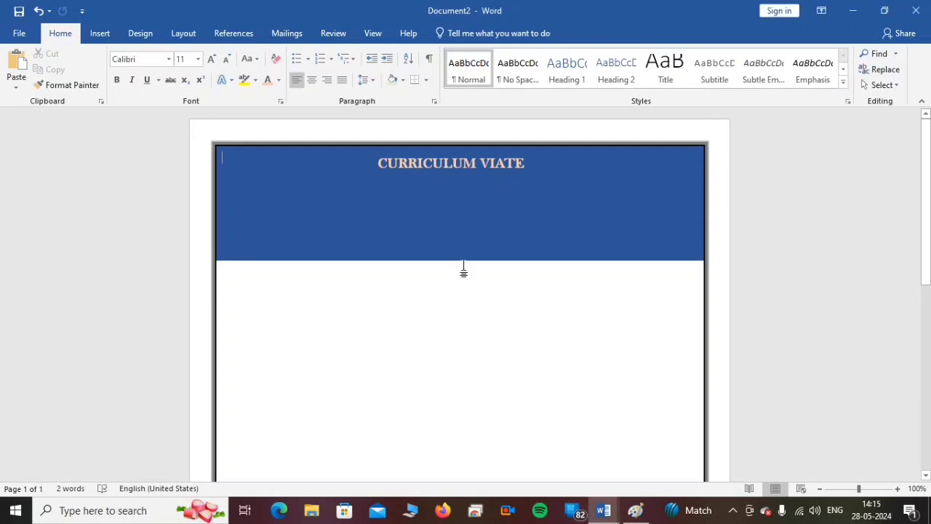
- Draw a rounded rectangle about 3.6 cm high and 3 cm wide inside the right end of the header banner
click(140, 34)
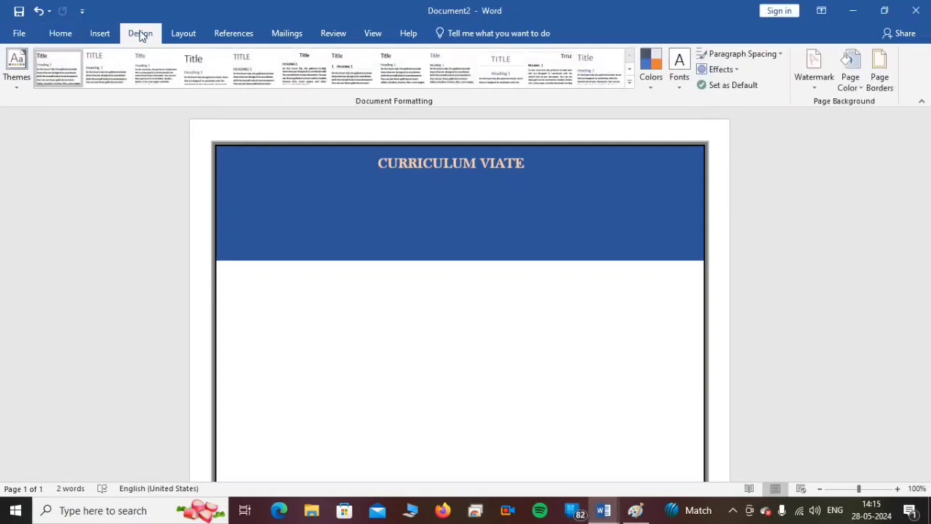
click(100, 34)
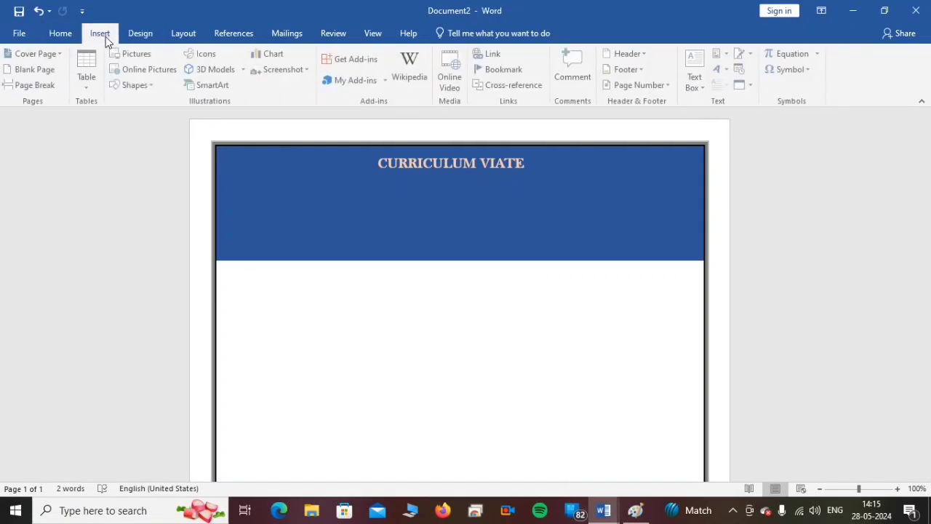
click(137, 85)
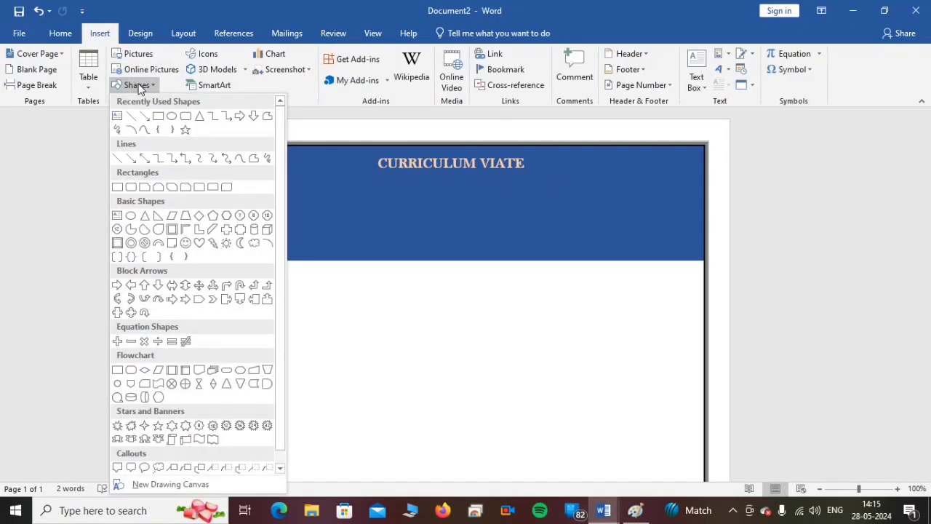
click(185, 117)
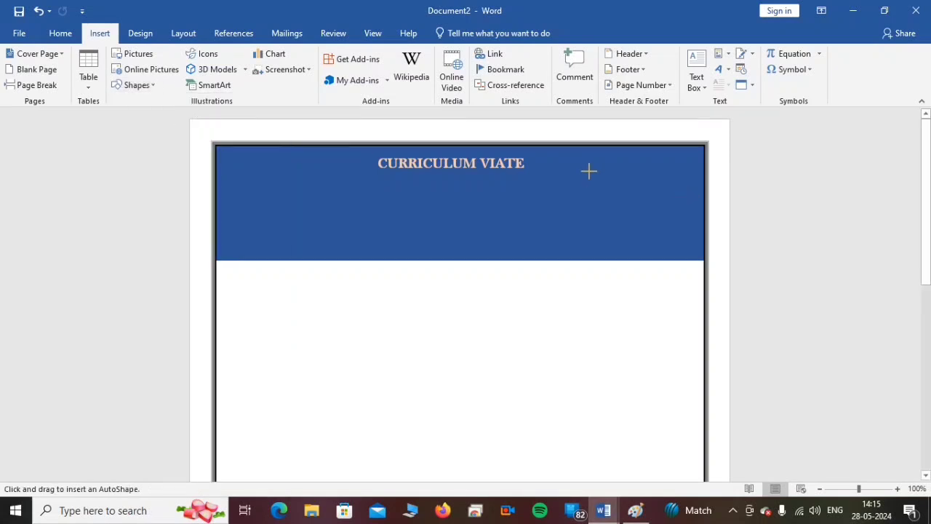
drag(606, 160, 682, 252)
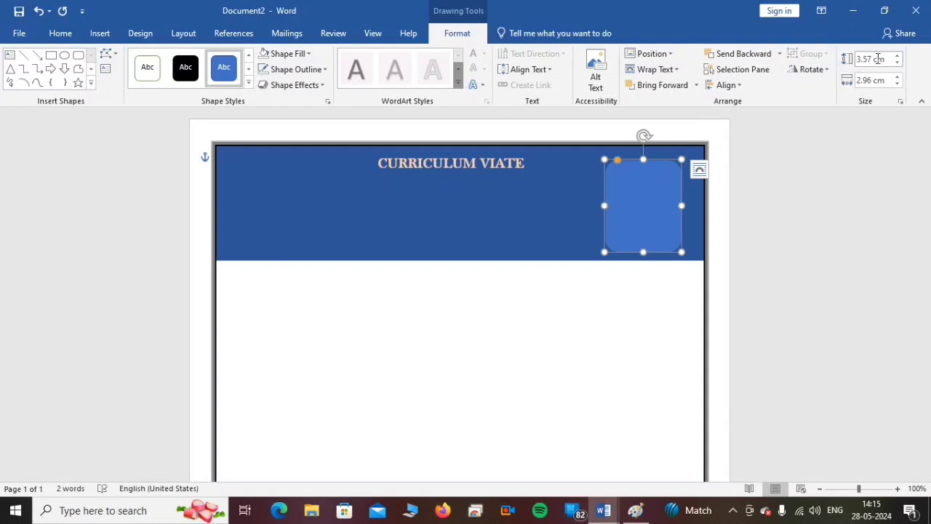
- Set the rounded rectangle's height to 3.5 cm and its width to 3 cm
click(898, 66)
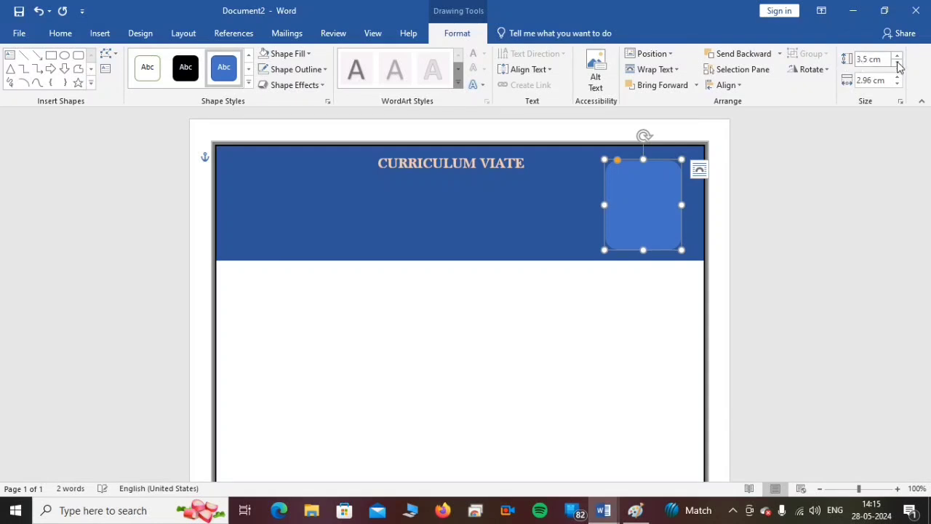
click(895, 77)
click(895, 77)
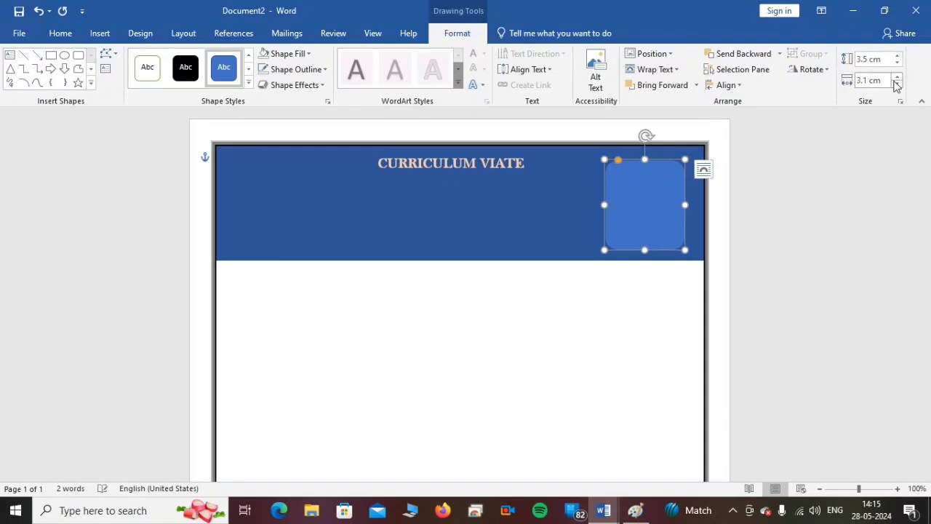
click(896, 84)
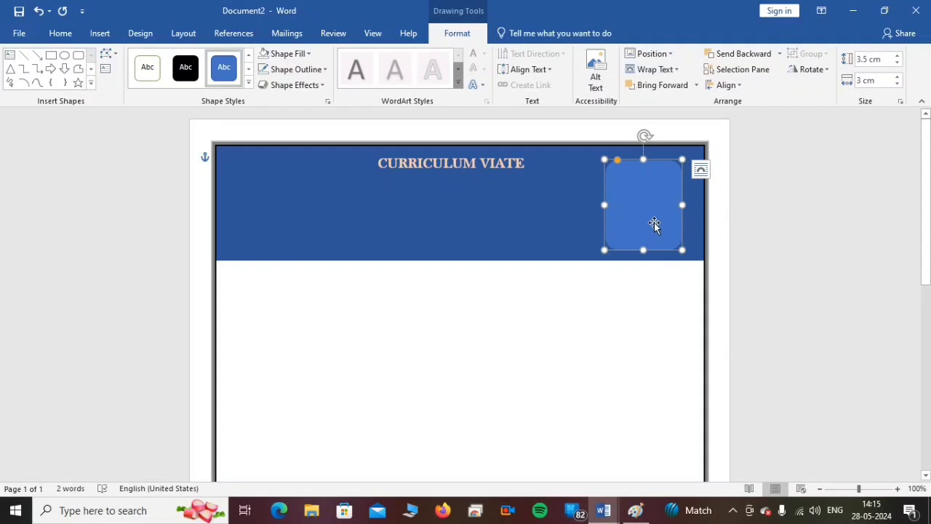
- Give the rounded rectangle a black outline with a weight of 2¼ pt
click(290, 69)
mouse_move(292, 223)
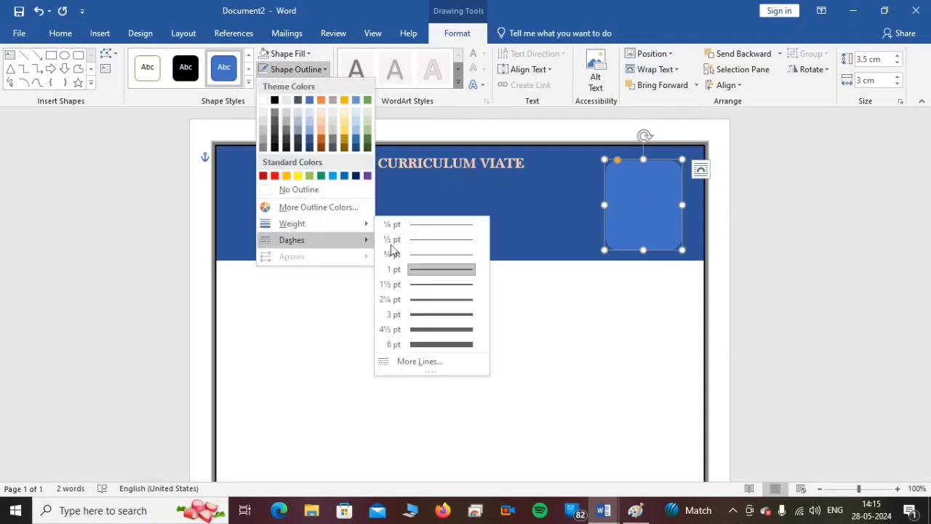
click(438, 314)
click(313, 69)
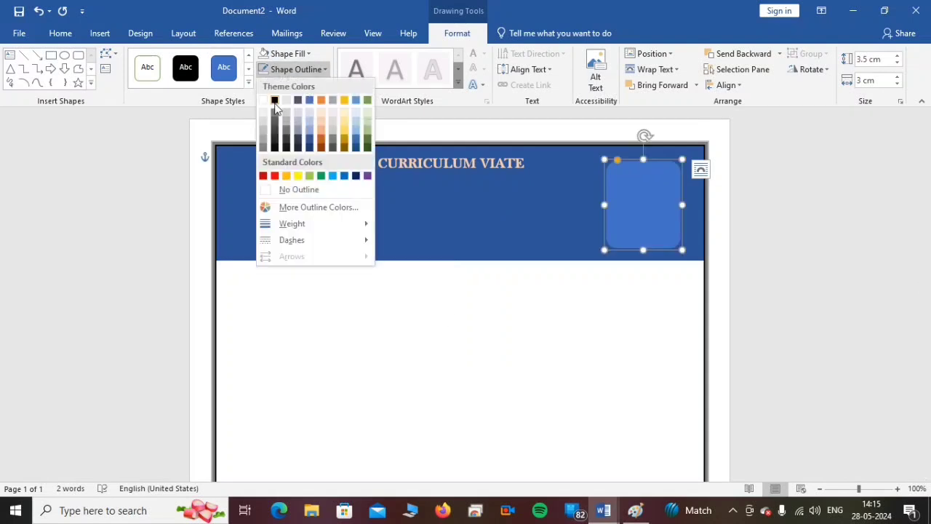
click(274, 101)
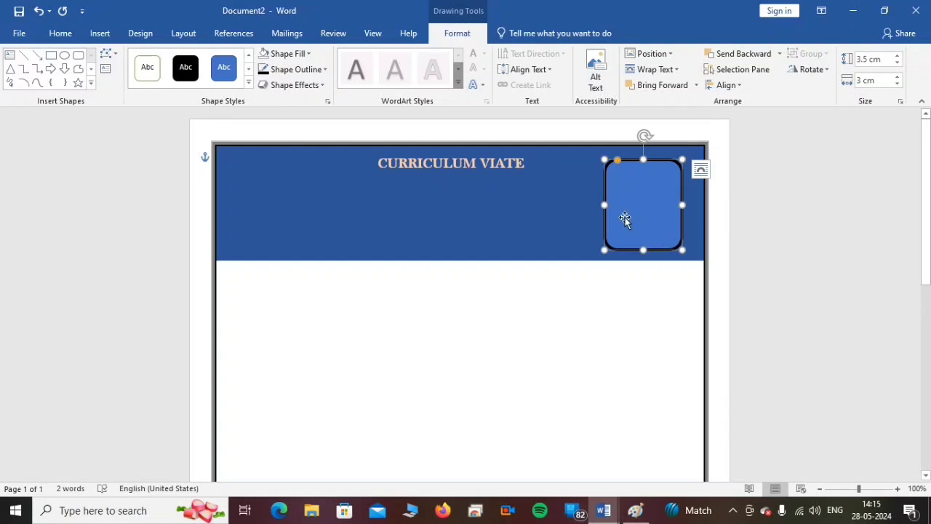
click(320, 70)
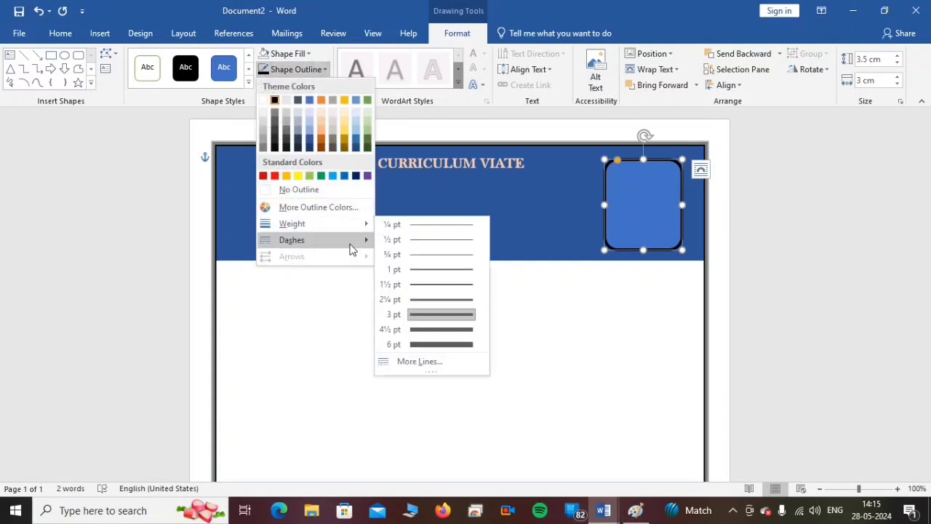
click(430, 303)
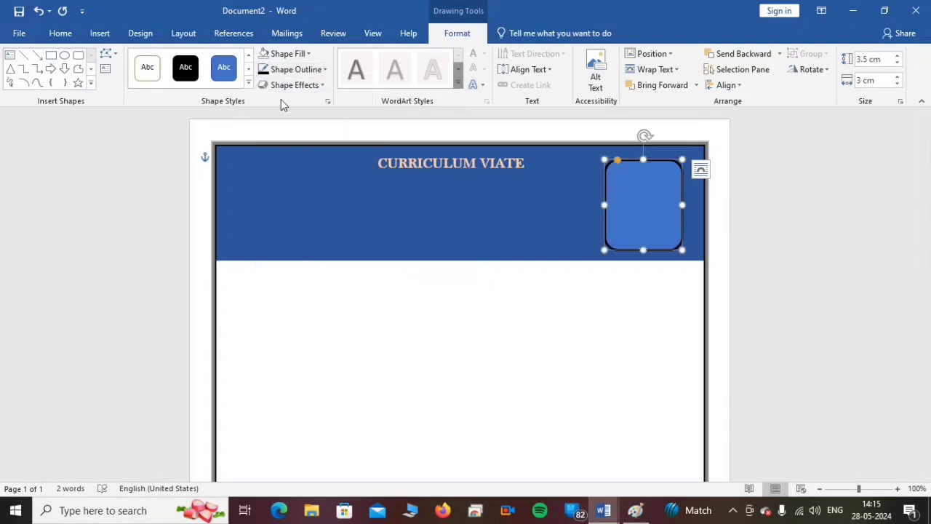
- Fill the rounded rectangle in the header banner with white
click(280, 54)
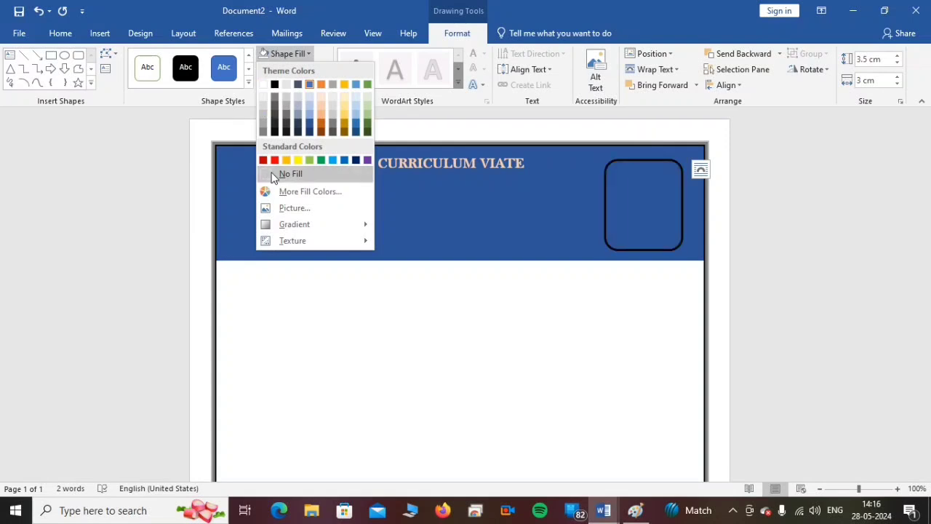
click(264, 86)
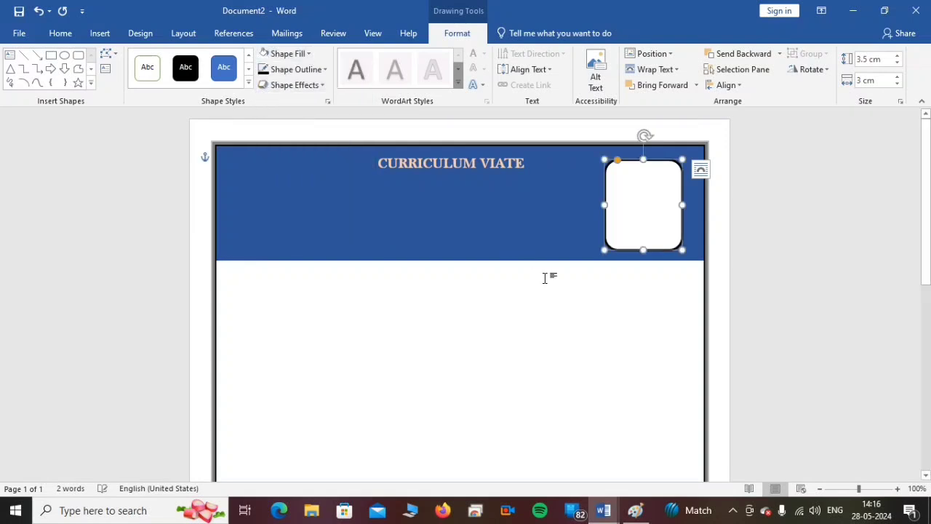
click(610, 318)
click(633, 205)
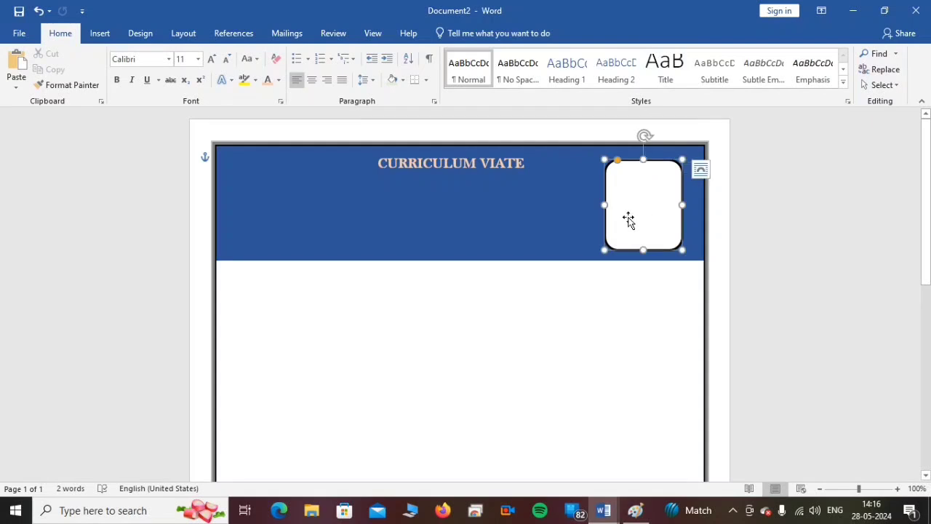
- Duplicate the title's text box below and left of the title and enlarge the copy to about 3.3 cm by 9 cm
click(371, 231)
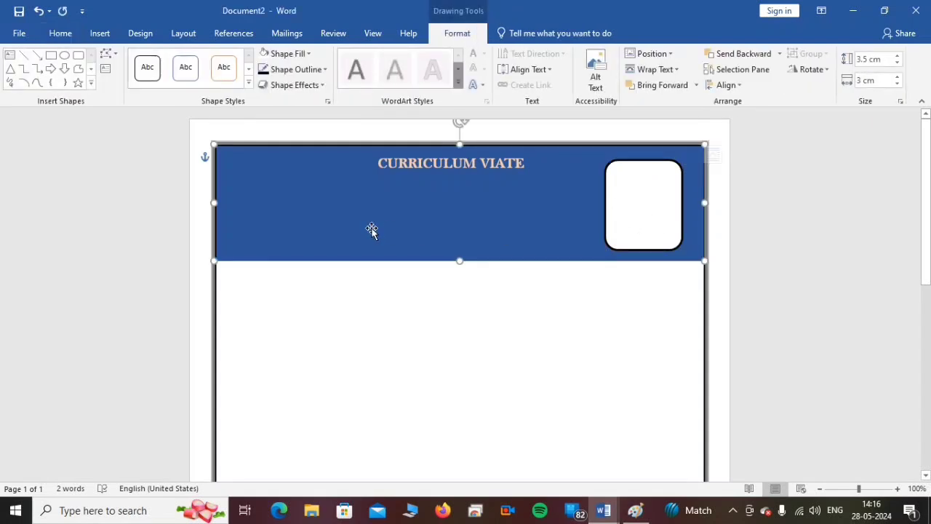
click(445, 170)
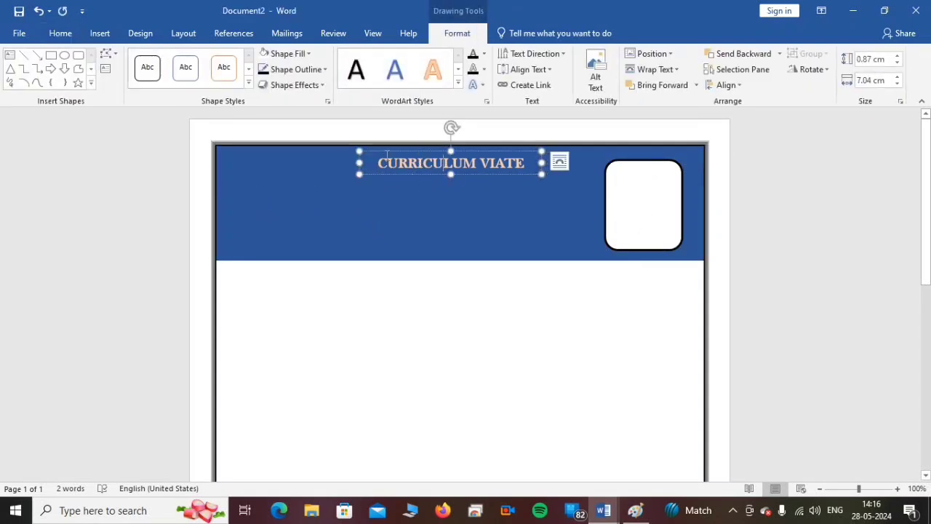
click(377, 151)
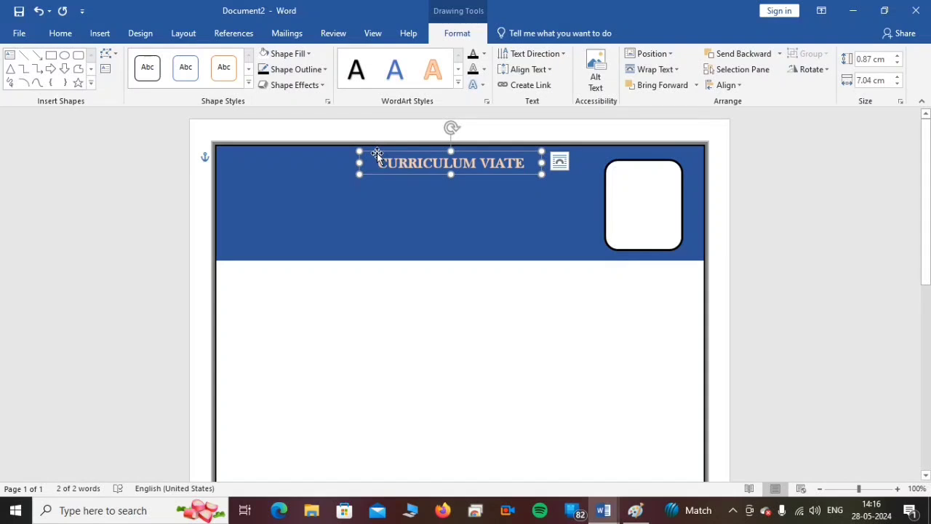
drag(377, 159, 241, 173)
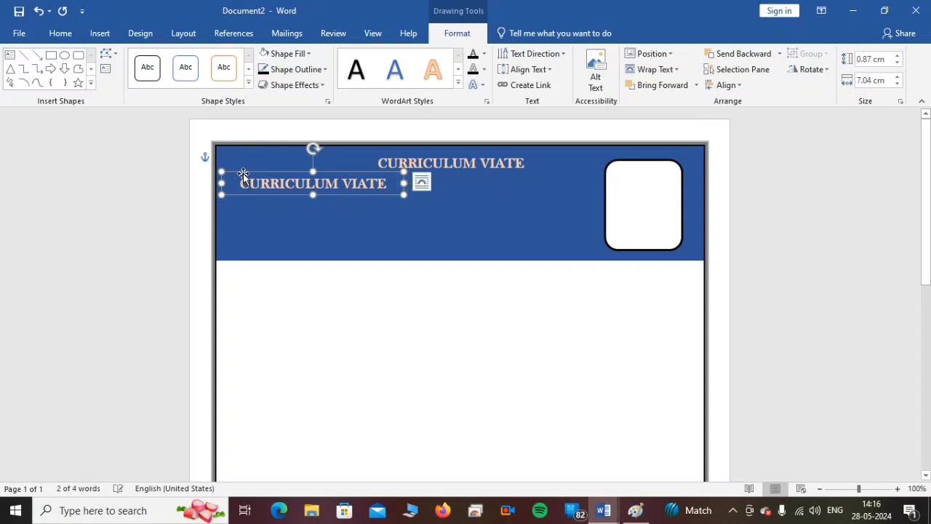
drag(401, 193, 456, 257)
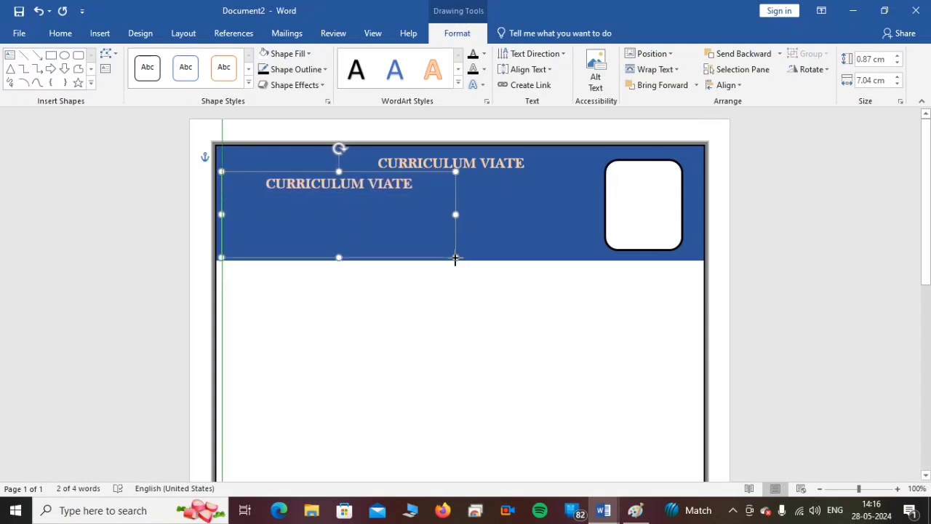
- Replace the copied title text with the applicant's full name and paste the contact number, WhatsApp number and e-mail lines below it
drag(416, 185, 268, 186)
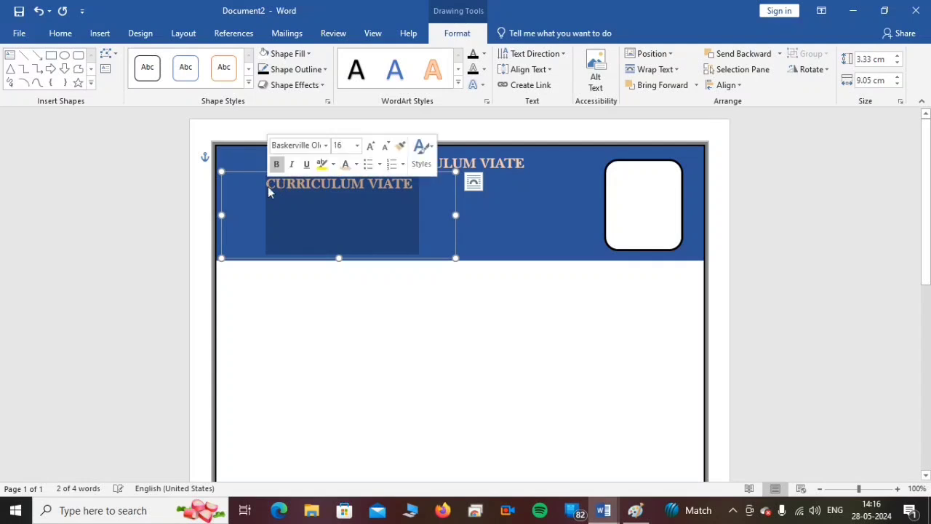
key(Delete)
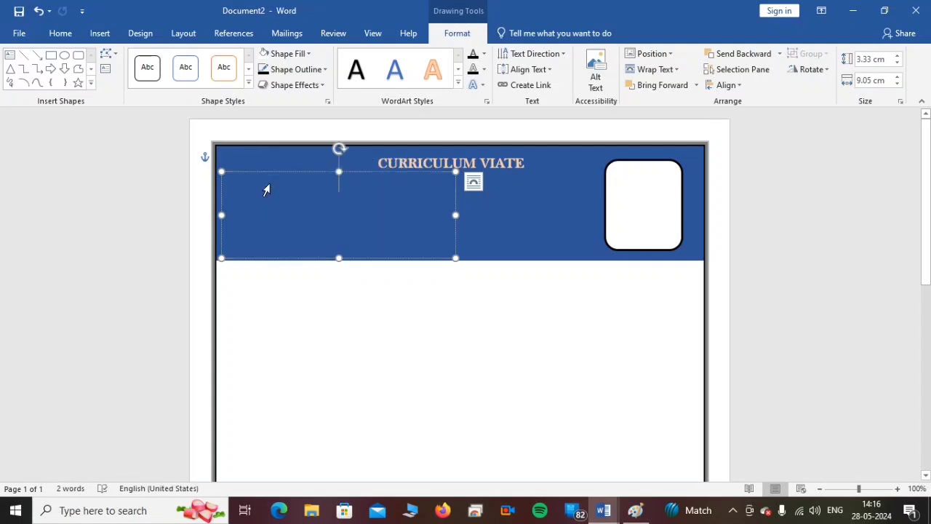
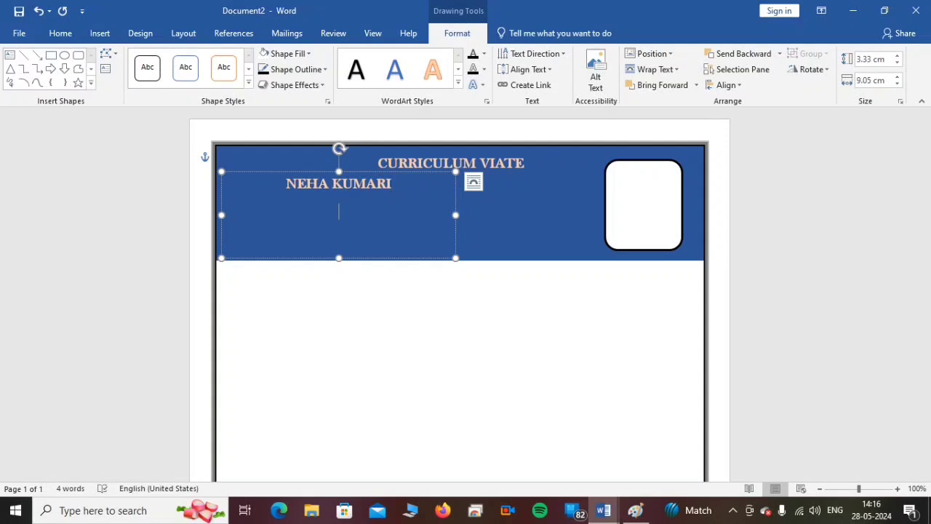
text(Contact No. 98321***** WhatsApp No.- 897222**** e-mail:-  neha*****@gmail.com)
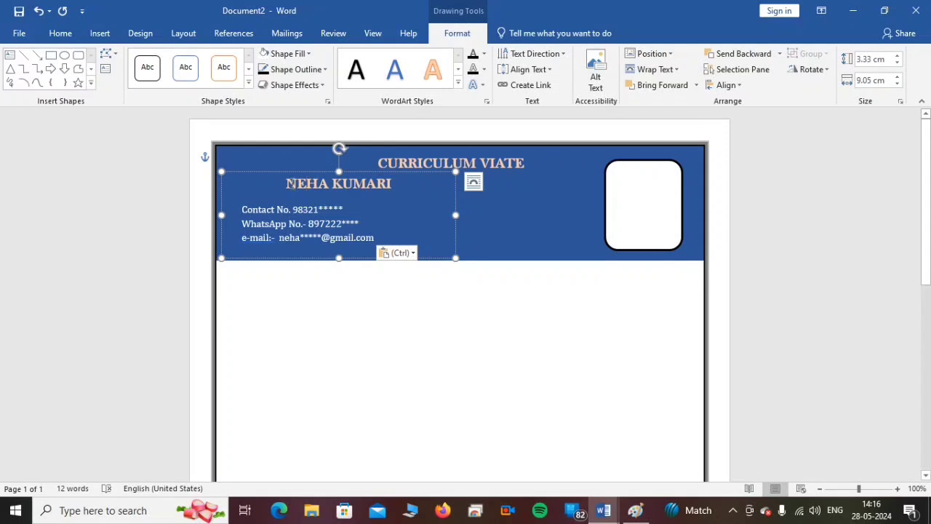
- Left-align the name and contact lines, and indent the name to line up with the contact lines
drag(286, 183, 375, 238)
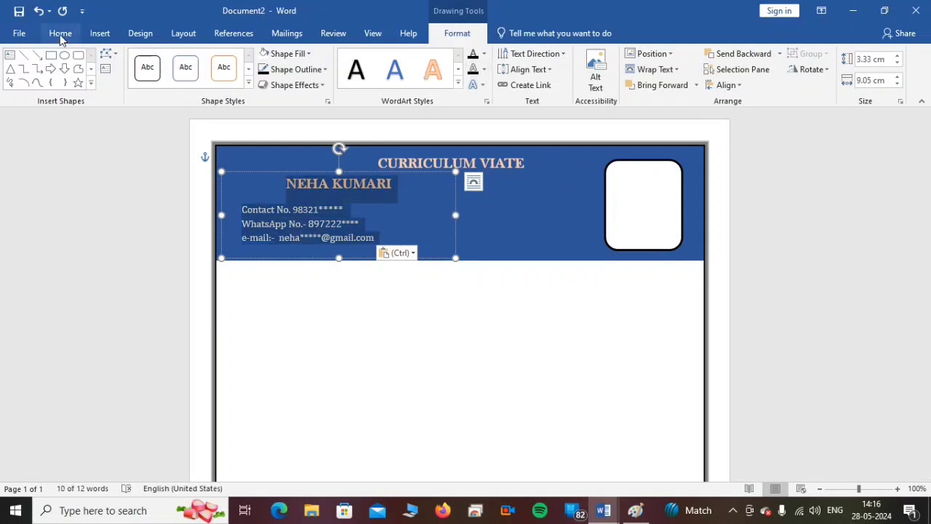
click(61, 35)
click(296, 80)
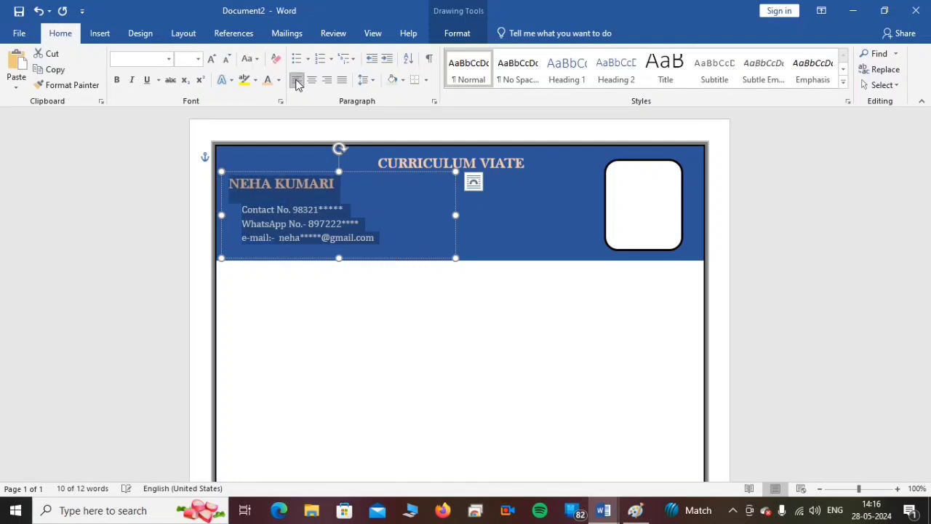
click(356, 212)
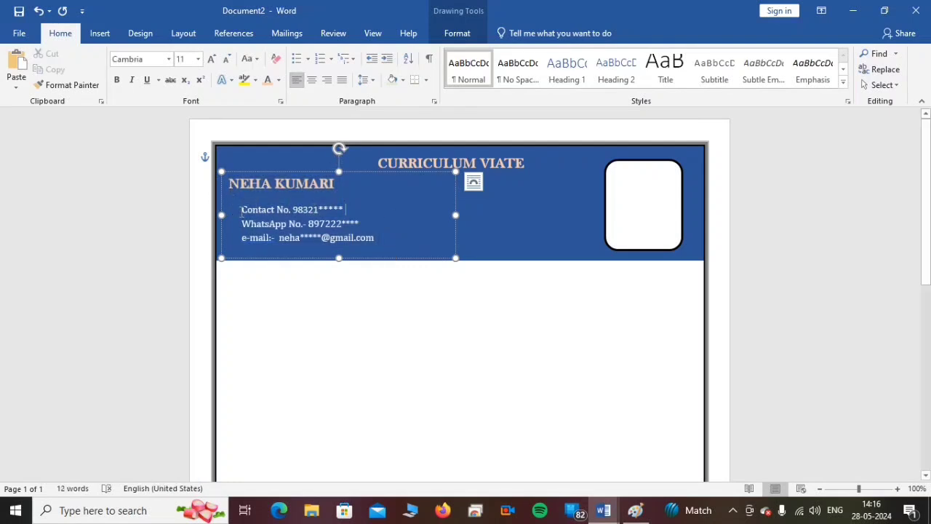
click(231, 184)
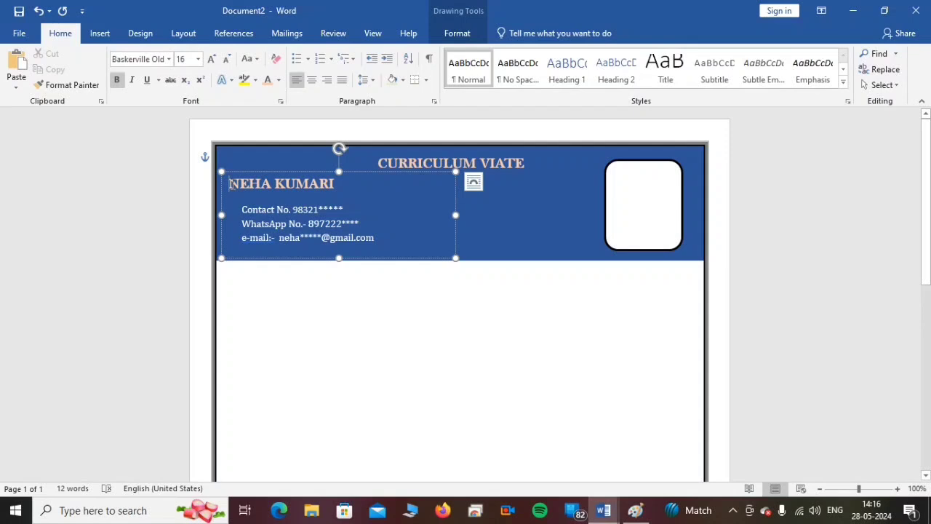
key(Tab)
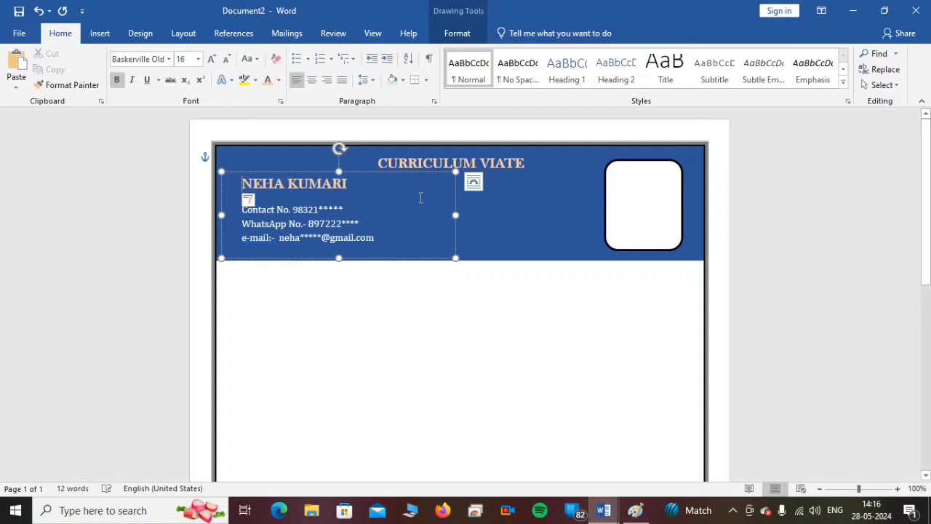
- Enlarge the applicant's name in the banner to font size 20
click(388, 208)
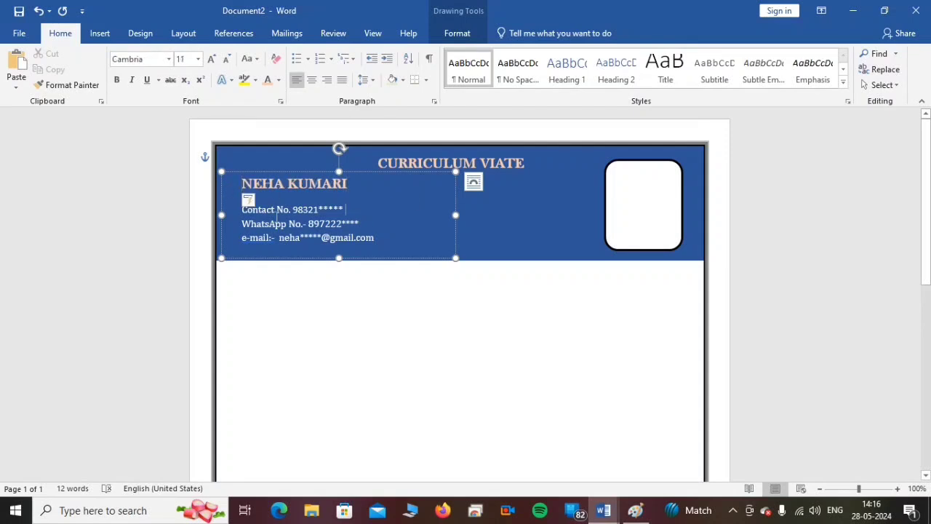
click(238, 213)
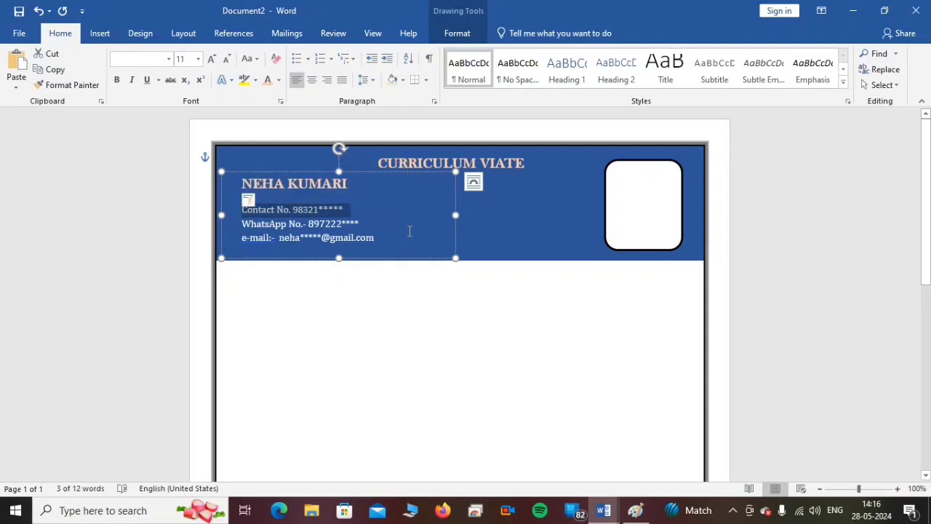
click(411, 230)
click(233, 189)
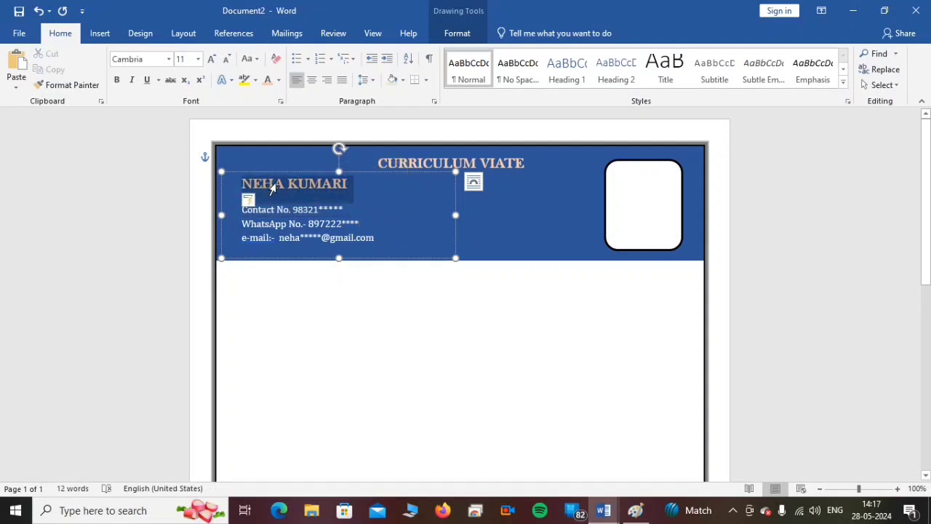
click(211, 60)
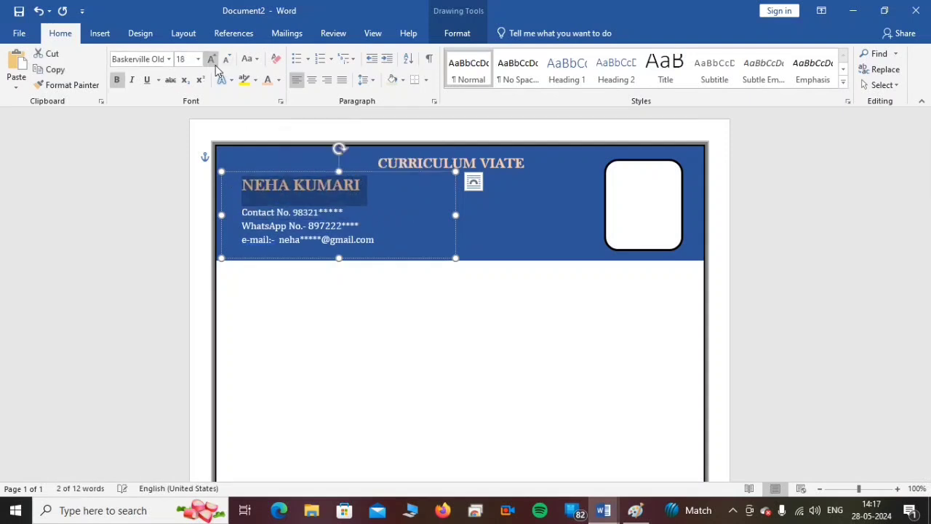
click(211, 59)
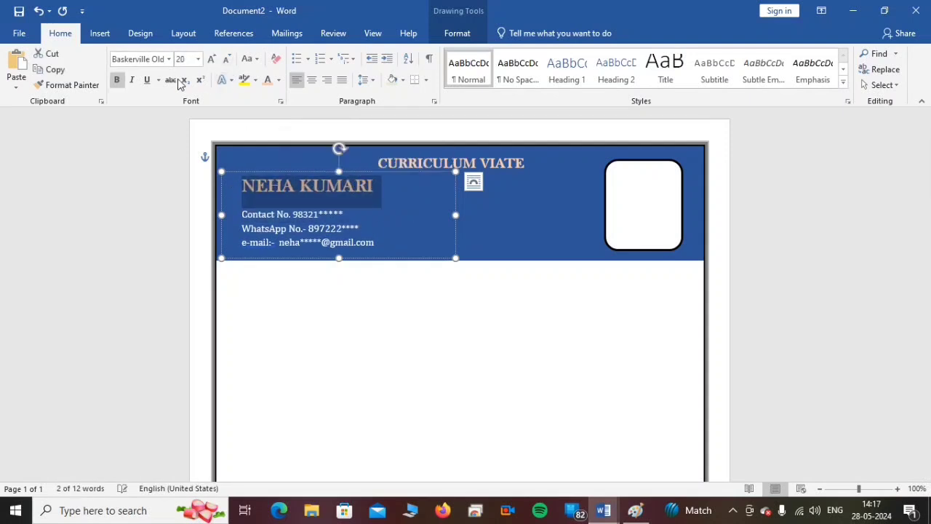
click(405, 207)
click(245, 212)
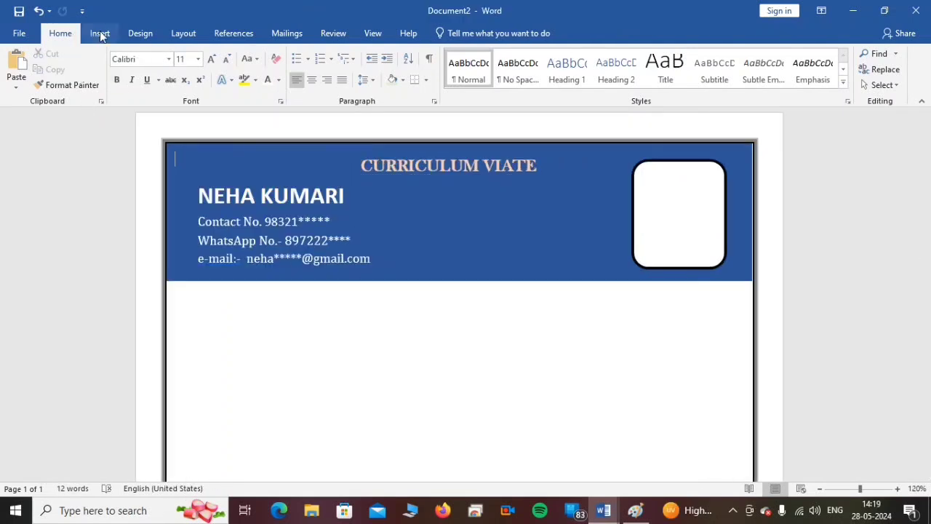
- Draw a rectangular strip about 0.8 cm high and 19 cm wide directly below the header banner, spanning the page border
click(99, 33)
click(133, 84)
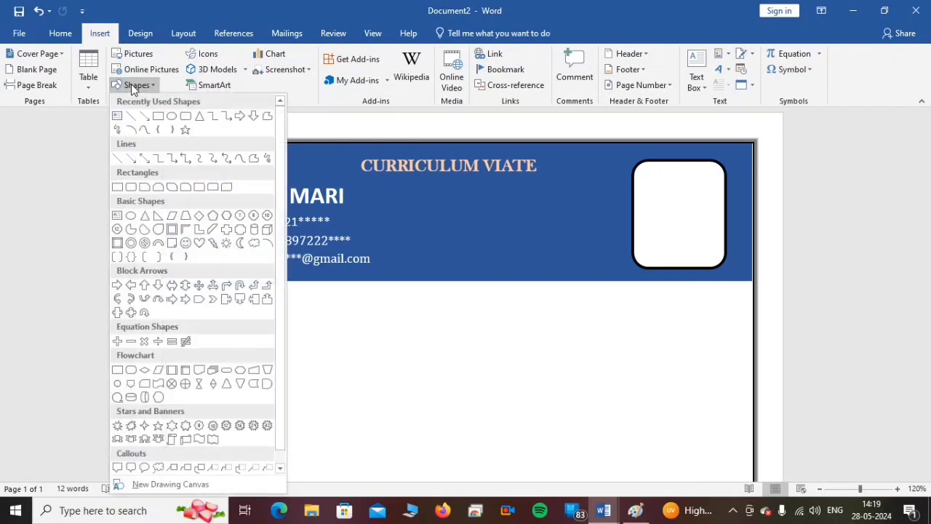
click(157, 117)
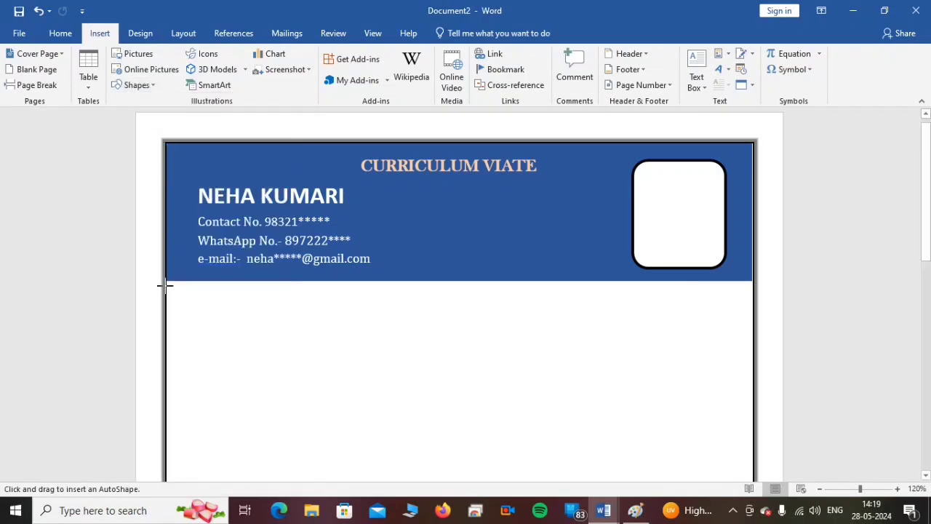
mouse_move(165, 280)
mouse_down()
mouse_move(187, 291)
mouse_move(414, 301)
mouse_move(754, 306)
mouse_up()
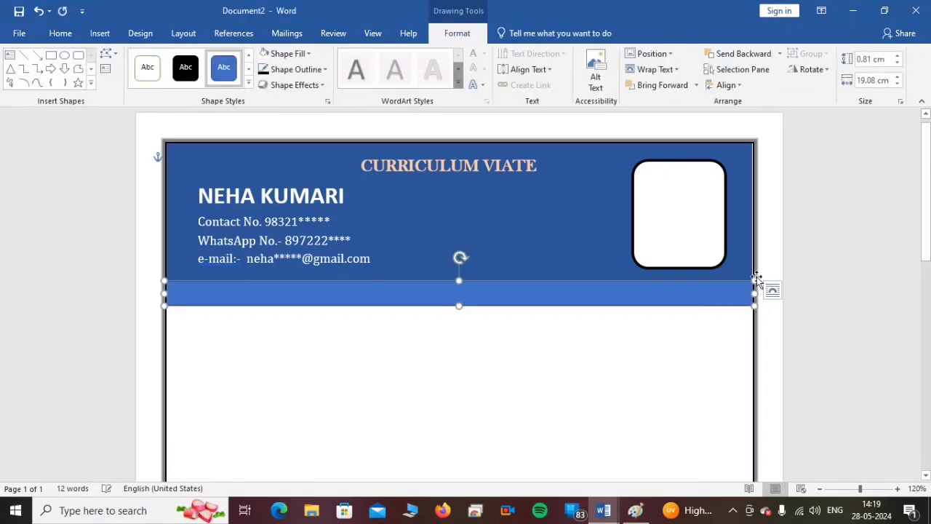
click(802, 284)
click(738, 272)
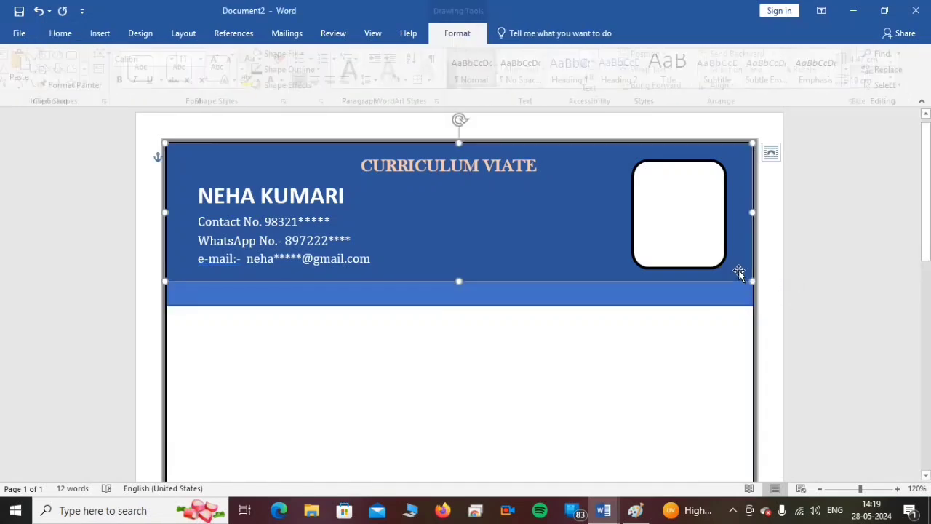
click(551, 382)
- Fill the strip below the banner with light orange and remove its outline
click(410, 301)
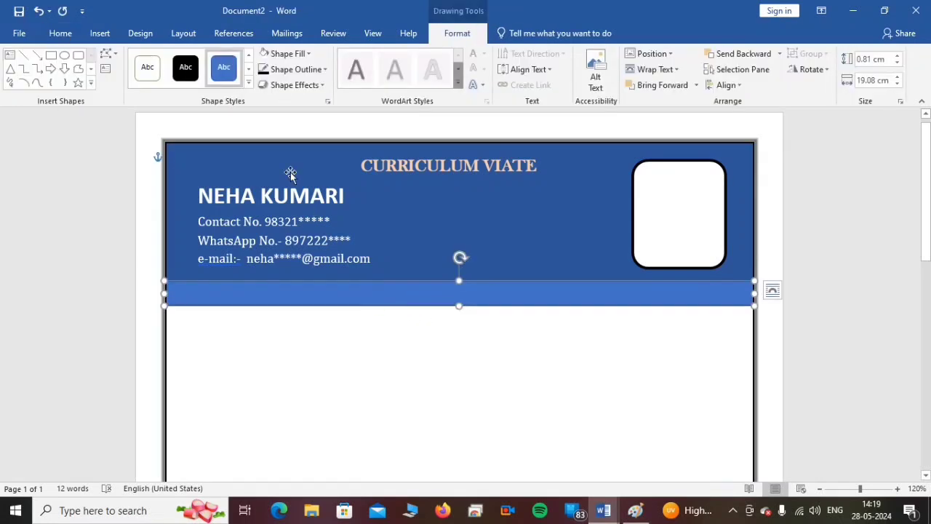
click(302, 55)
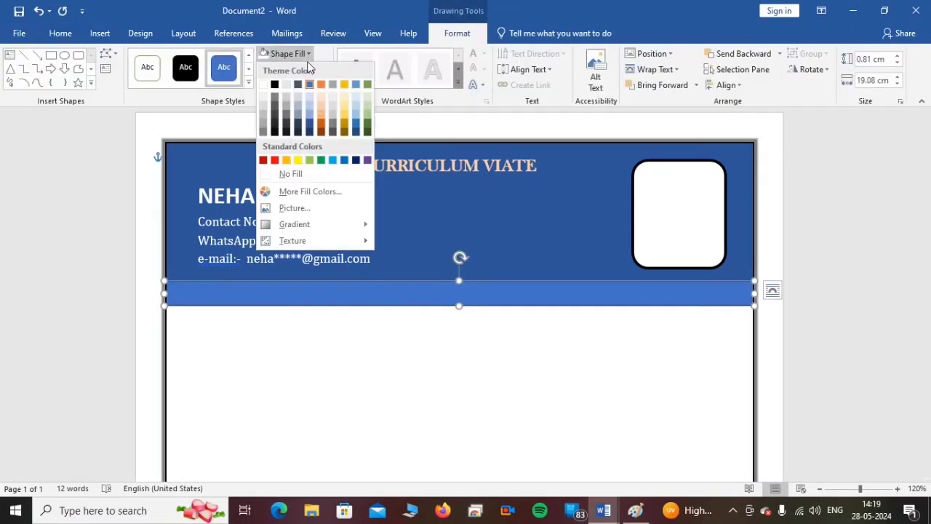
click(322, 104)
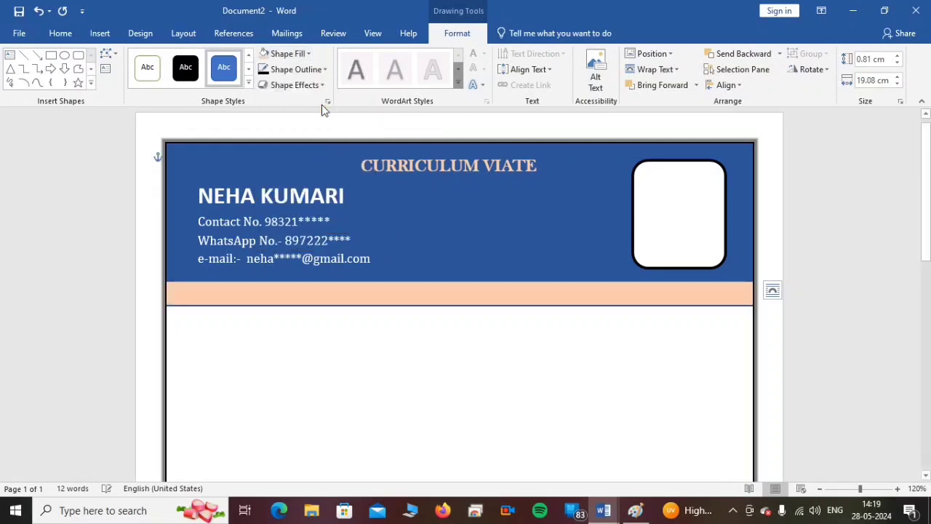
click(297, 70)
click(287, 190)
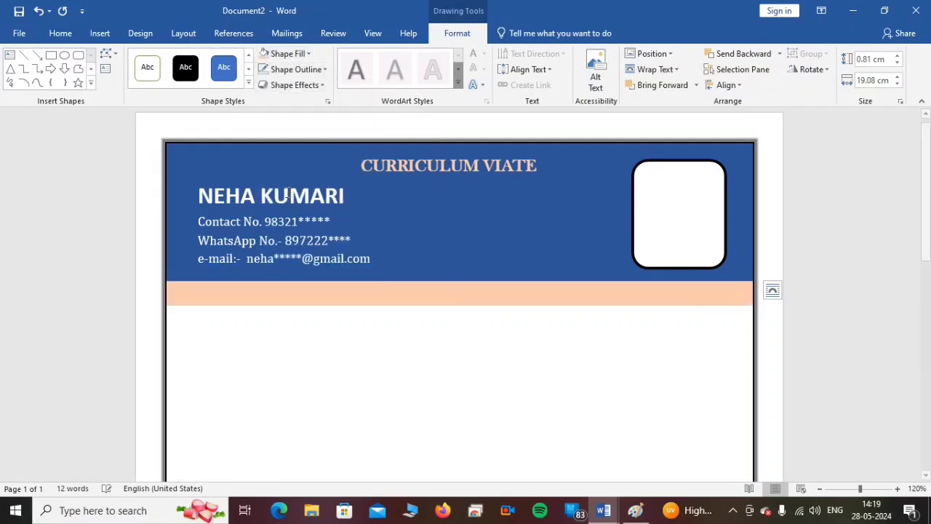
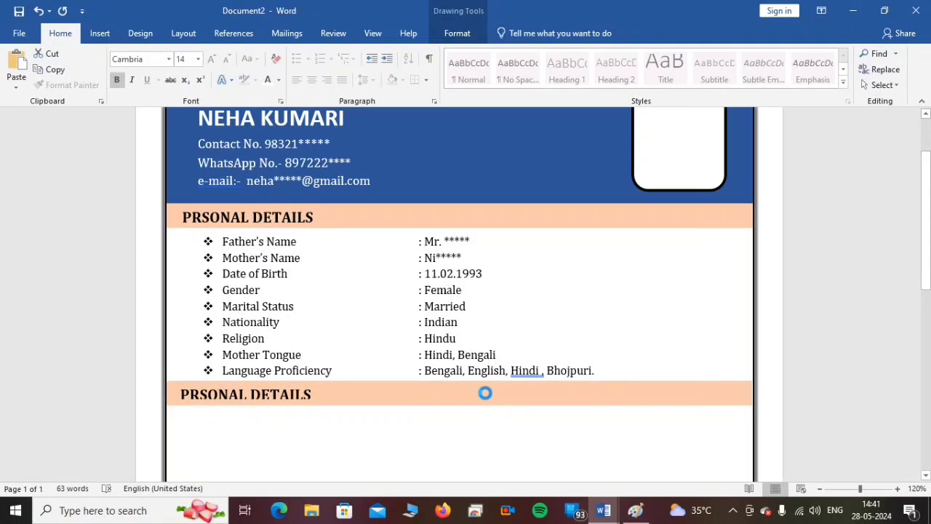
- Enlarge the text box of the copied PRSONAL DETAILS heading in the lower orange strip so the underlined text shows fully
click(430, 466)
click(242, 393)
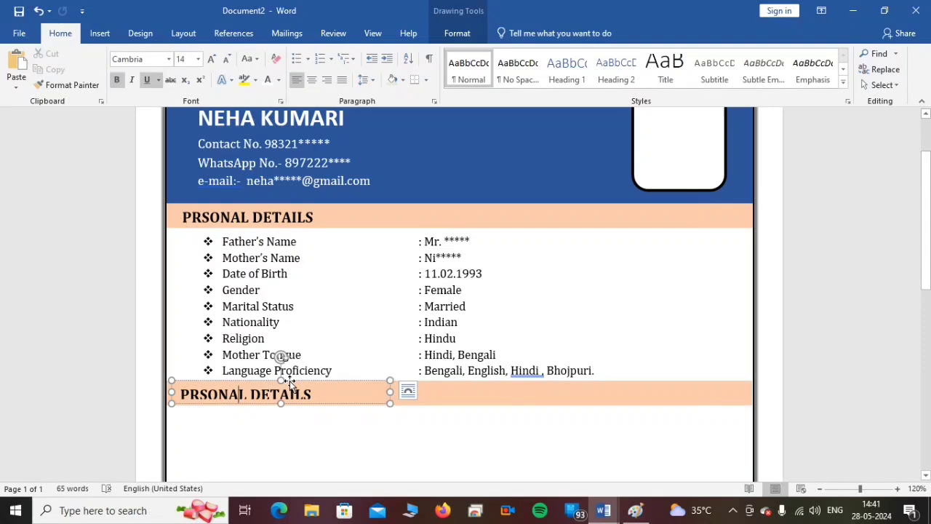
click(281, 379)
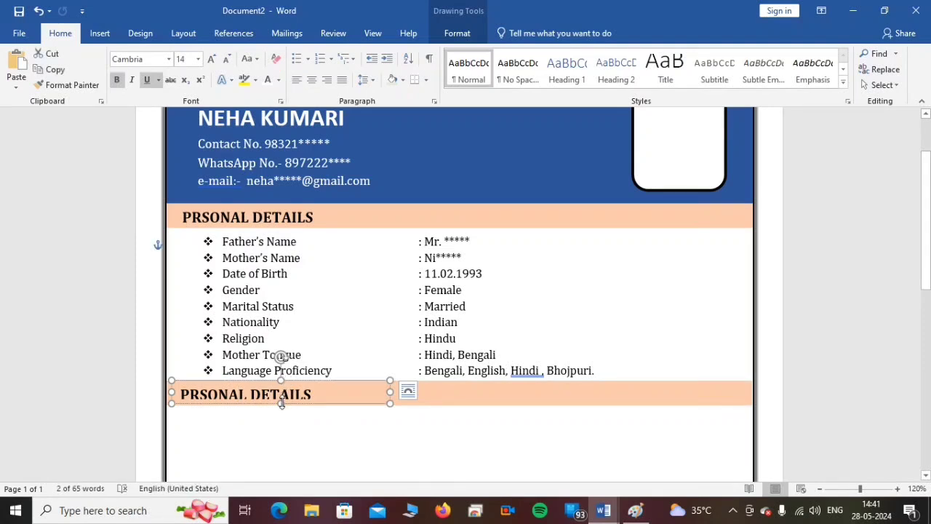
key(ctrl+u)
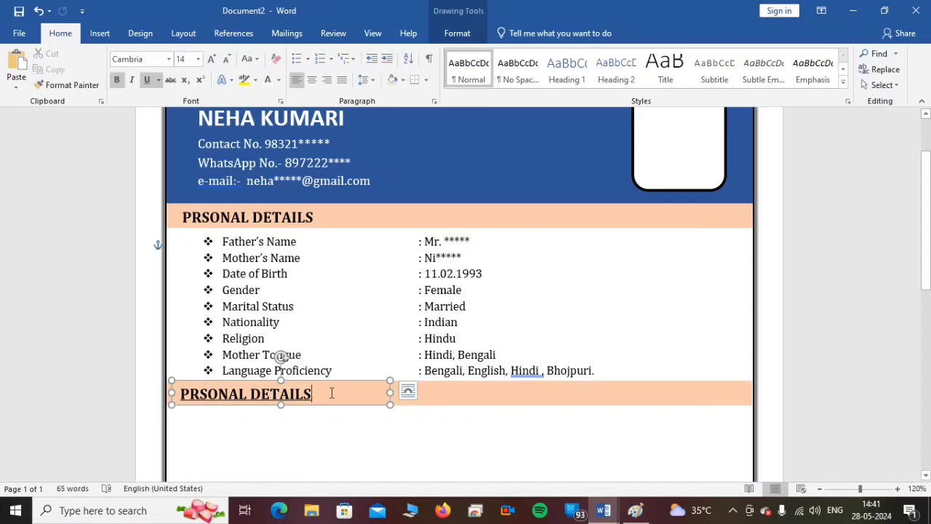
- Replace the lower strip's heading with EDUCATIONAL QUALIFICATION and widen its text box to fit the heading on one line
drag(336, 391, 181, 394)
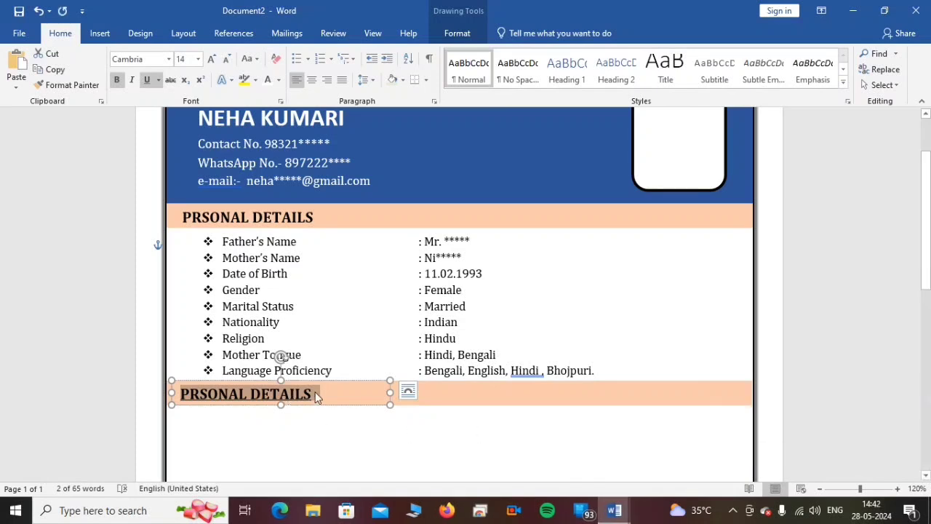
text(EDUCATIONAL)
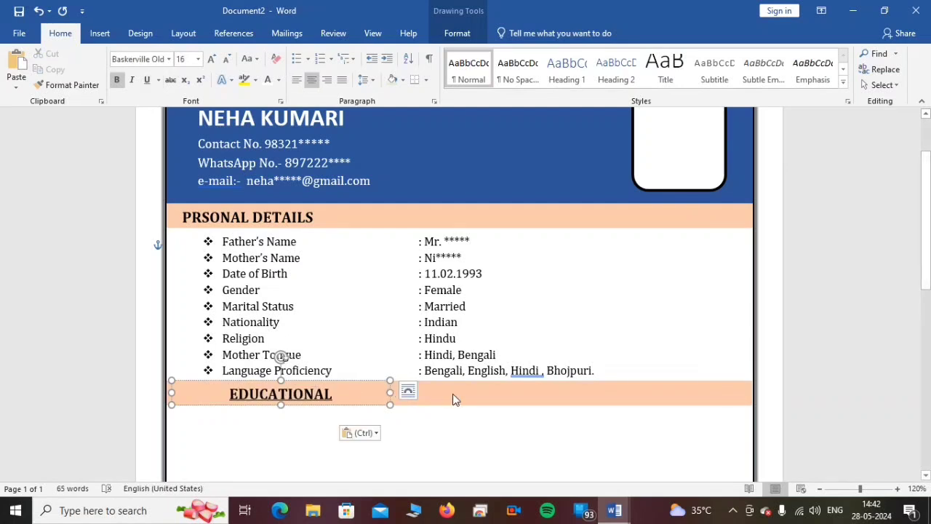
click(391, 392)
mouse_move(391, 392)
mouse_down()
mouse_move(445, 390)
mouse_move(368, 382)
mouse_move(401, 378)
mouse_up()
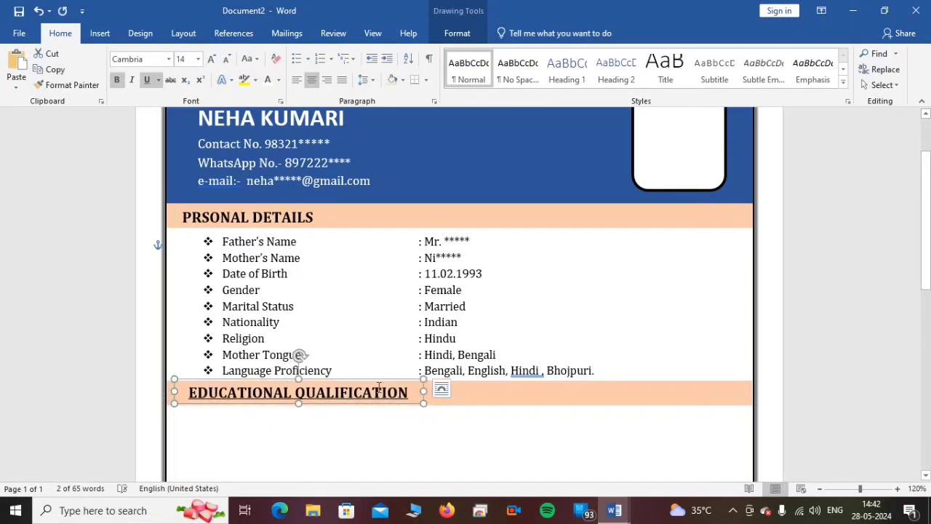
click(469, 396)
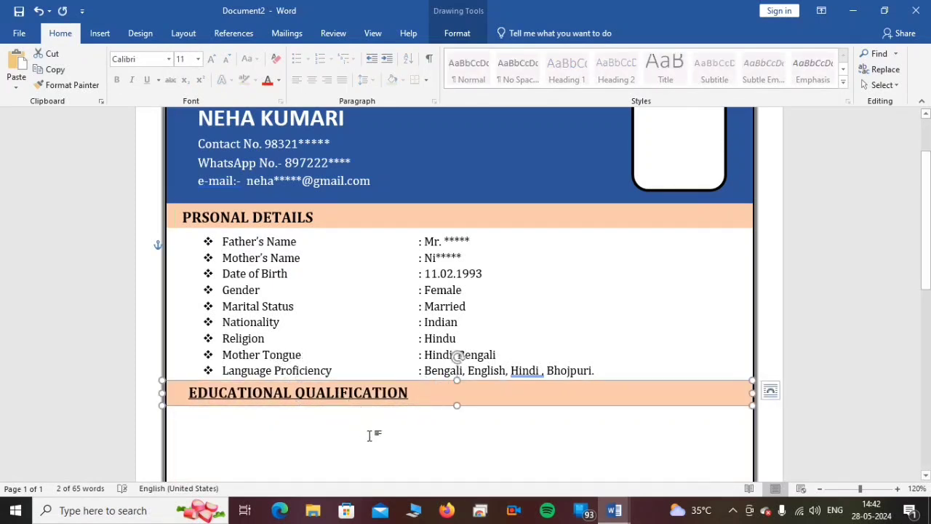
- Paste the four-column qualifications table with Degree/Certificate, Examination, Board/University and Year directly below the EDUCATIONAL QUALIFICATION strip
scroll(476, 439, down, 1)
click(206, 400)
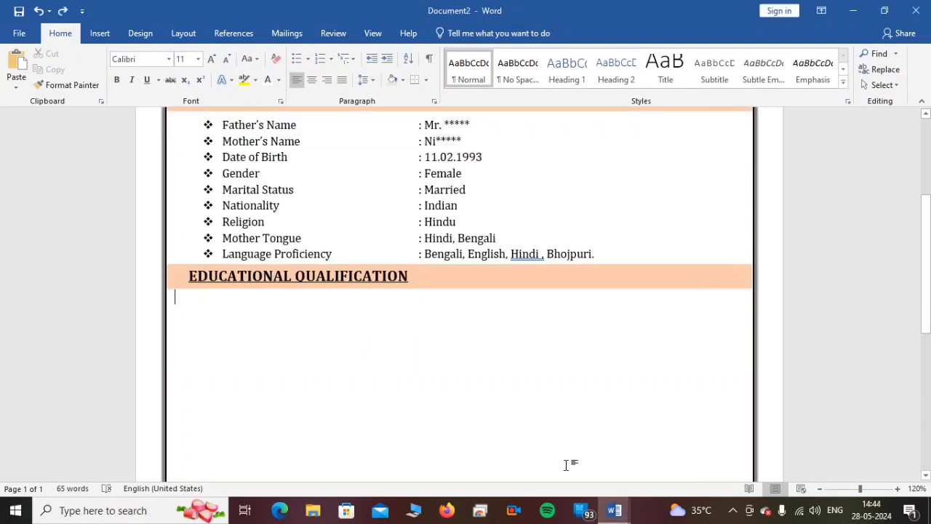
scroll(521, 328, up, 3)
scroll(522, 328, down, 3)
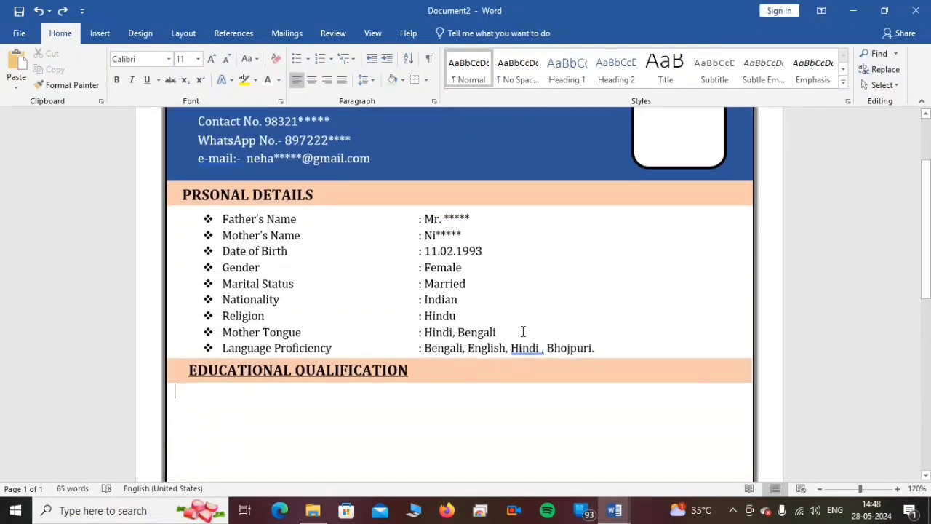
scroll(521, 331, down, 1)
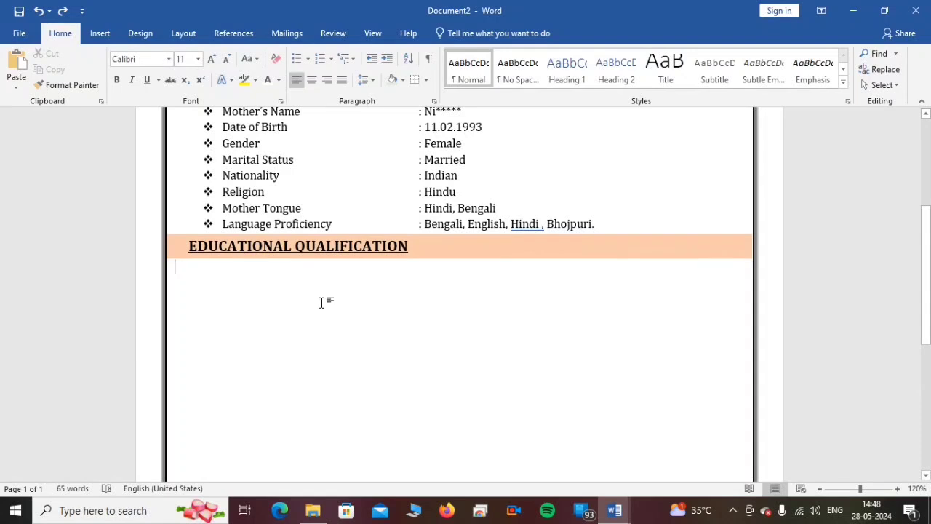
text(Degree/Certificate	Examination	Board/University	Year 10th	Madhyamik	W.B.B.S.E	2010 12th	HS	W.B.B.S.E	2012 Bachelor's Degree	B.A (Bachelor of Art)	IGNOU	2017)
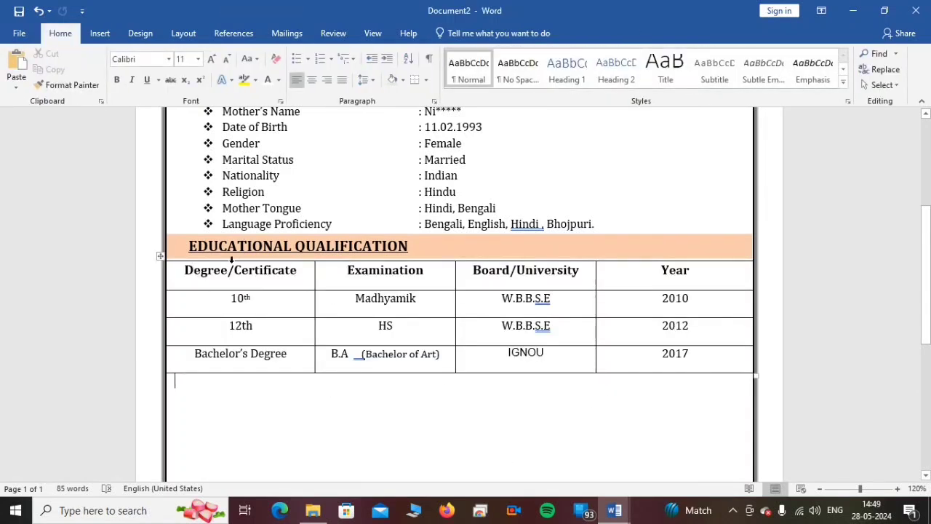
- Apply the green table style Grid Table 4 - Accent 6 to the whole qualifications table
click(158, 256)
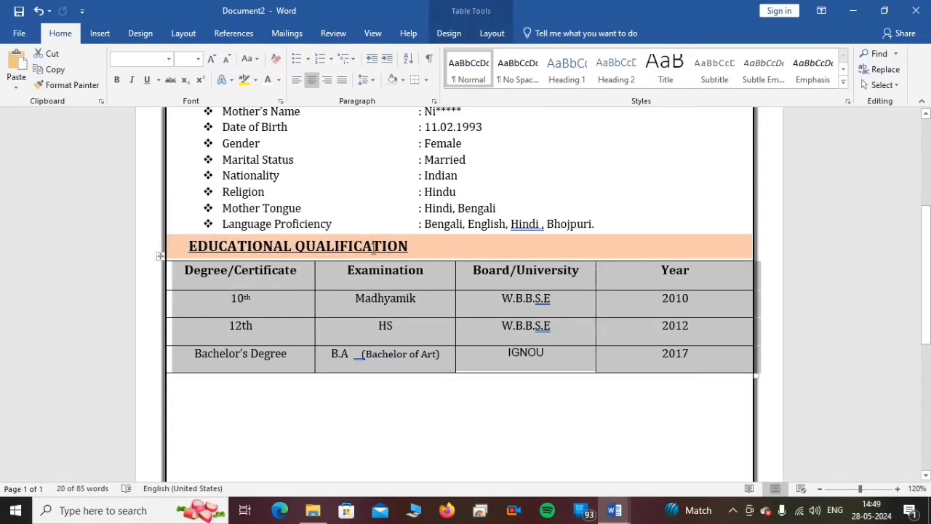
click(138, 37)
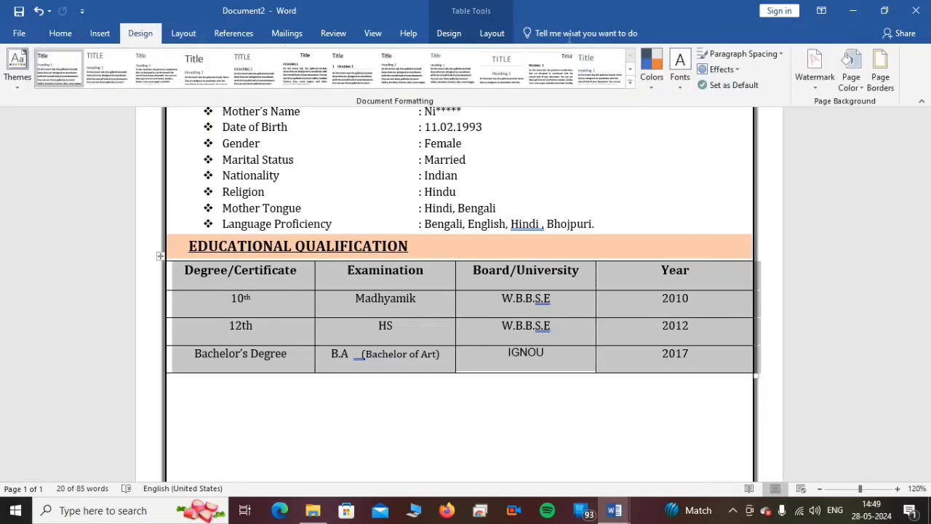
click(449, 32)
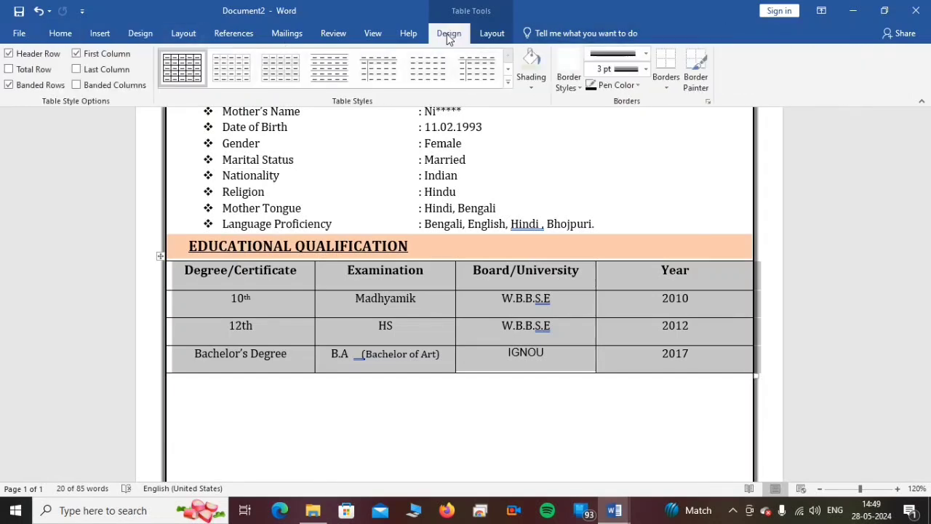
click(508, 80)
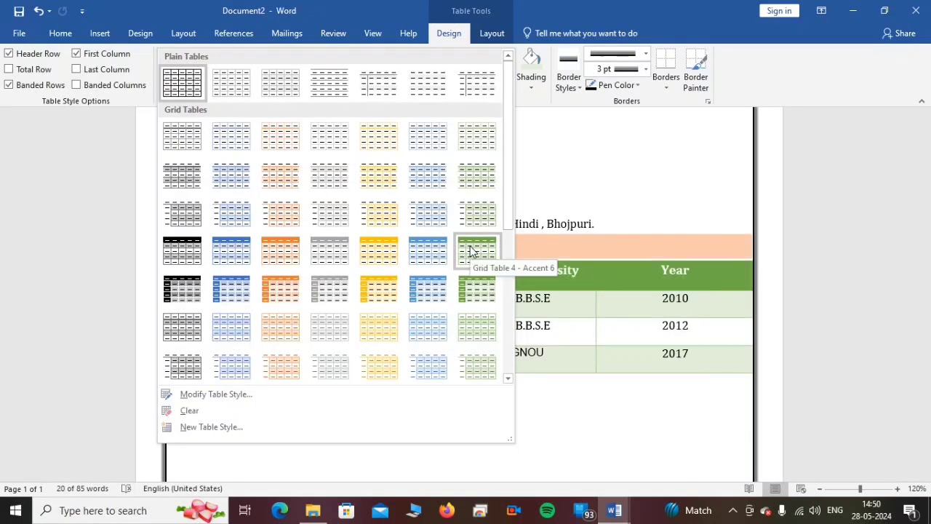
click(471, 246)
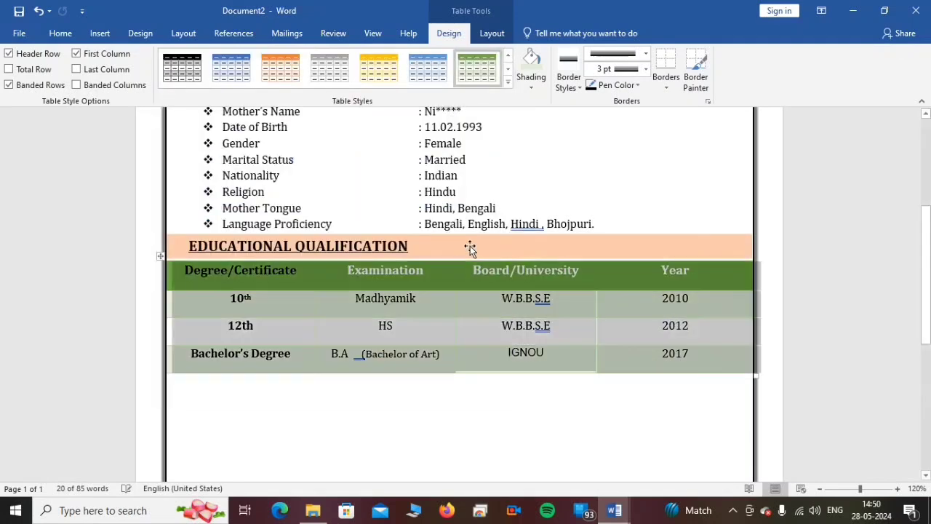
click(437, 401)
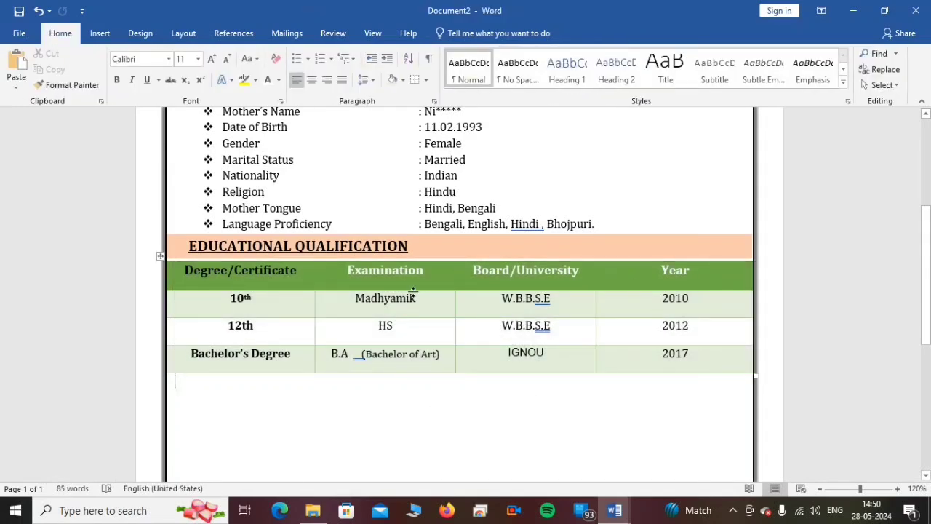
click(213, 270)
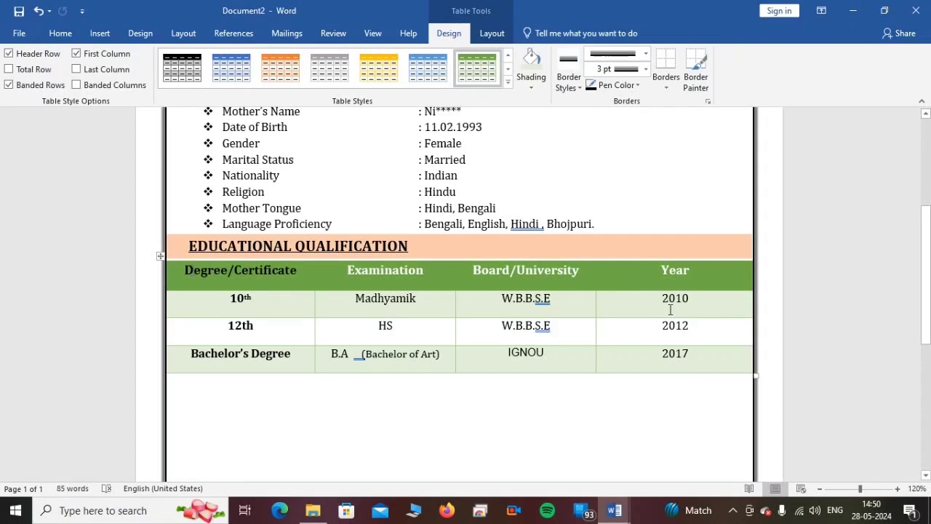
click(399, 425)
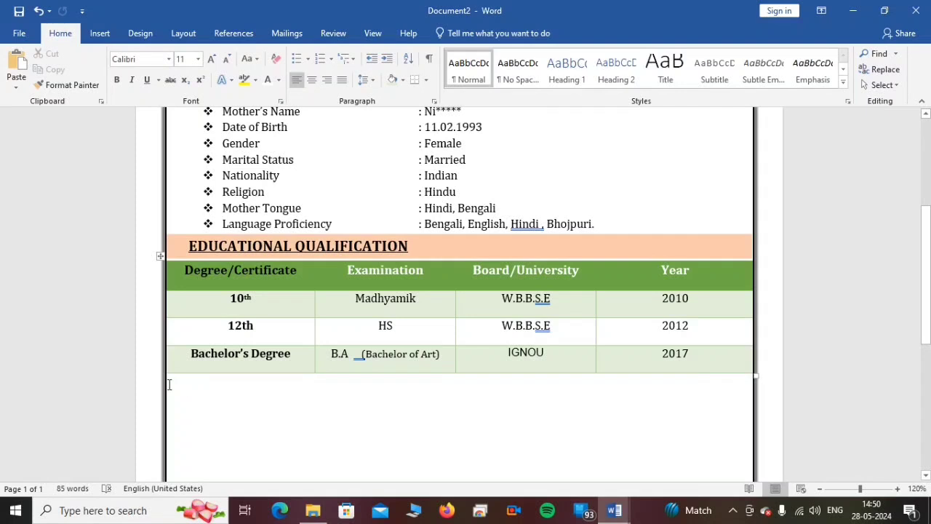
- Copy the EDUCATIONAL QUALIFICATION strip and heading to just below the table, and replace the copy's text with ADDITIONAL QUALIFICATION
click(494, 247)
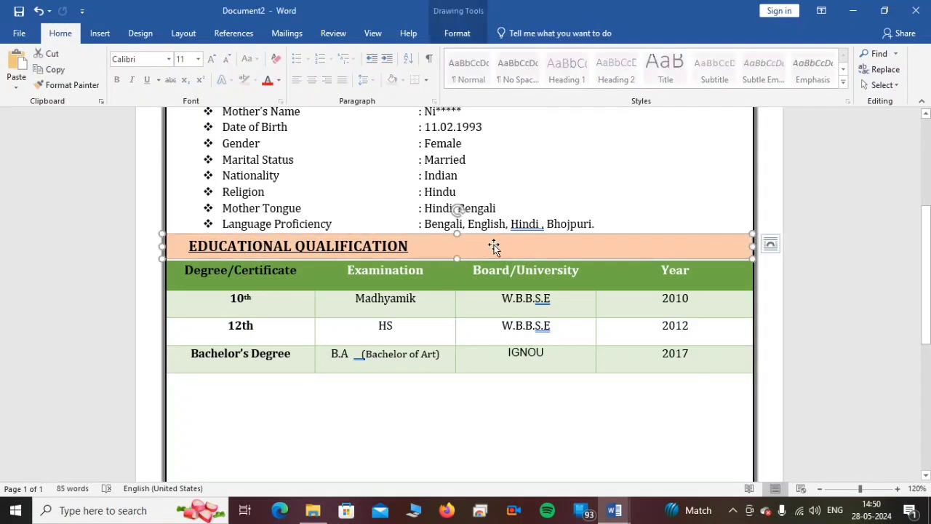
click(339, 246)
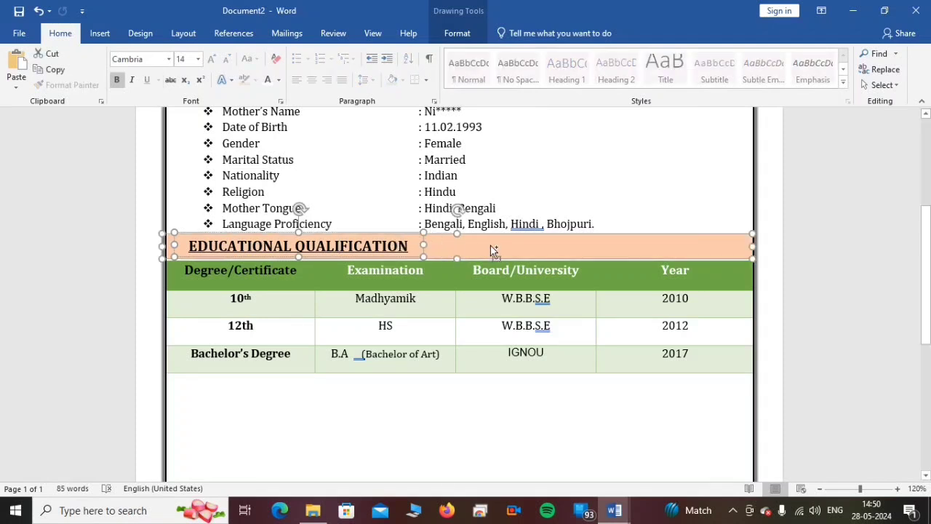
drag(490, 244, 490, 385)
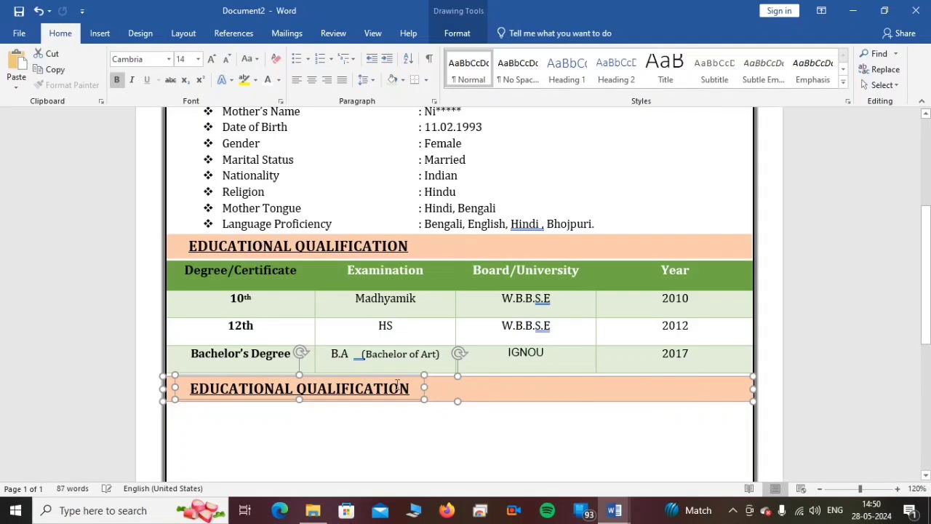
click(402, 385)
drag(405, 386, 210, 384)
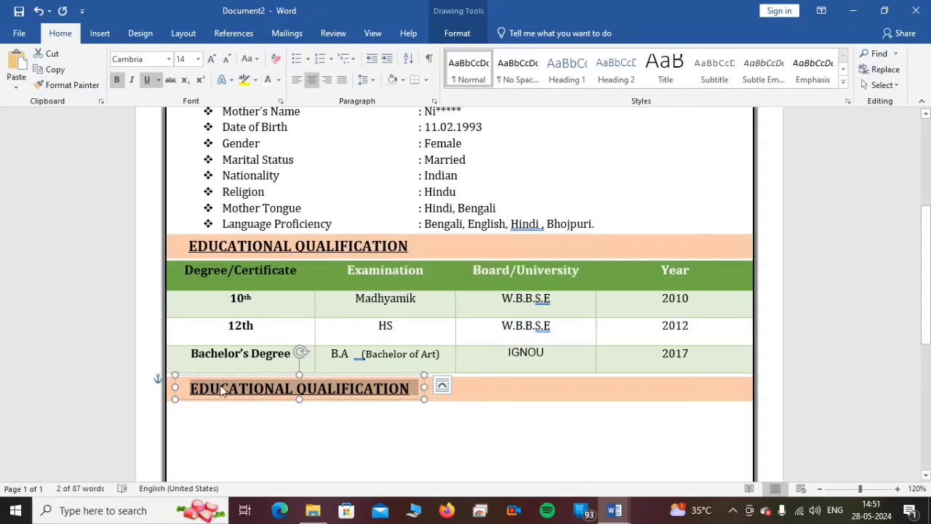
text(ADDITIONAL QUALIFICATION)
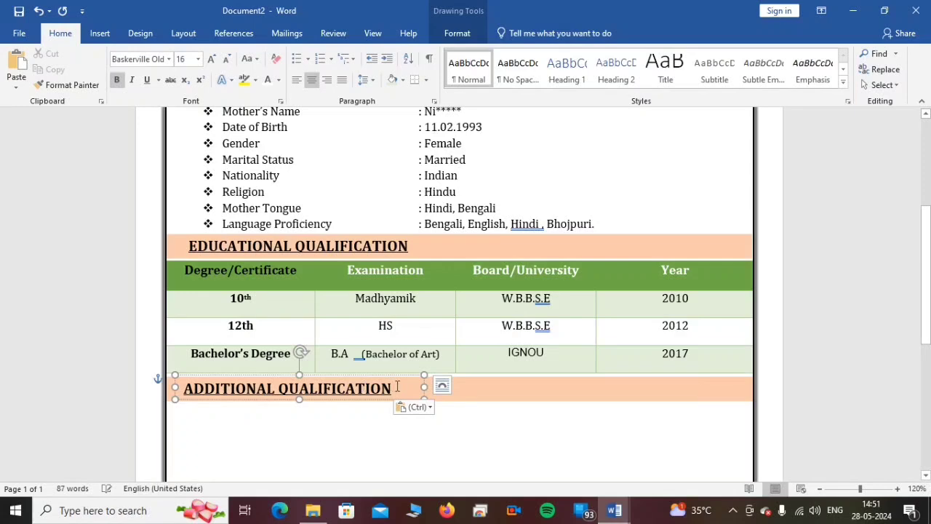
- Add a text box below the ADDITIONAL QUALIFICATION strip with bulleted entries for the ITI (Plastic Processing Operator) and HOME SCIENCE Community Healthcare courses
click(495, 392)
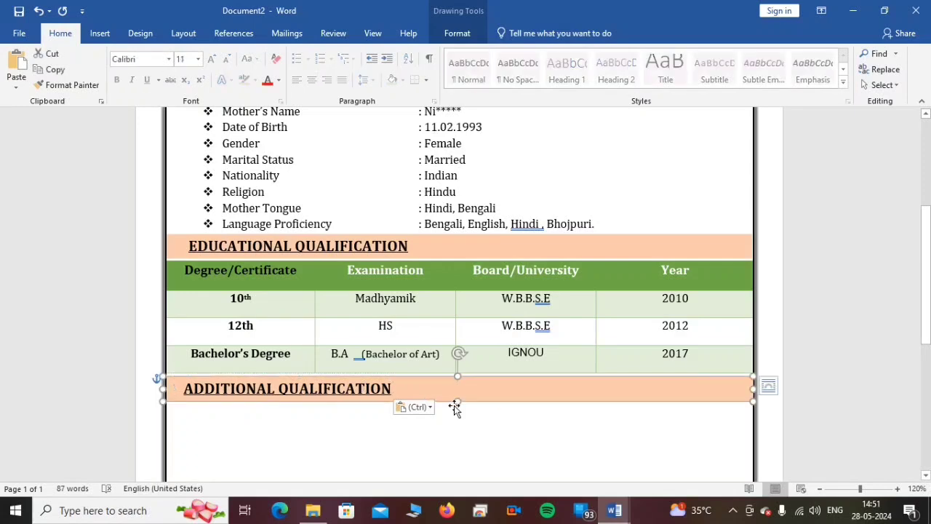
click(253, 390)
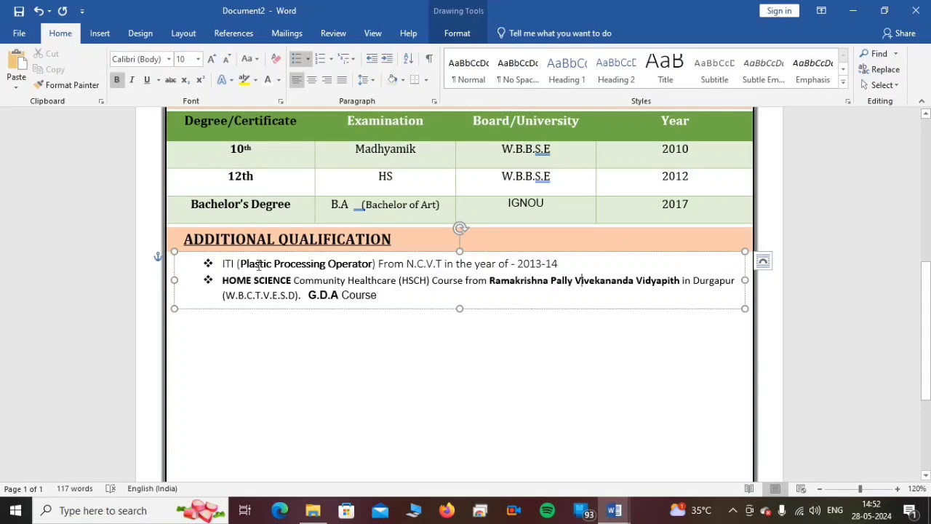
drag(240, 263, 477, 312)
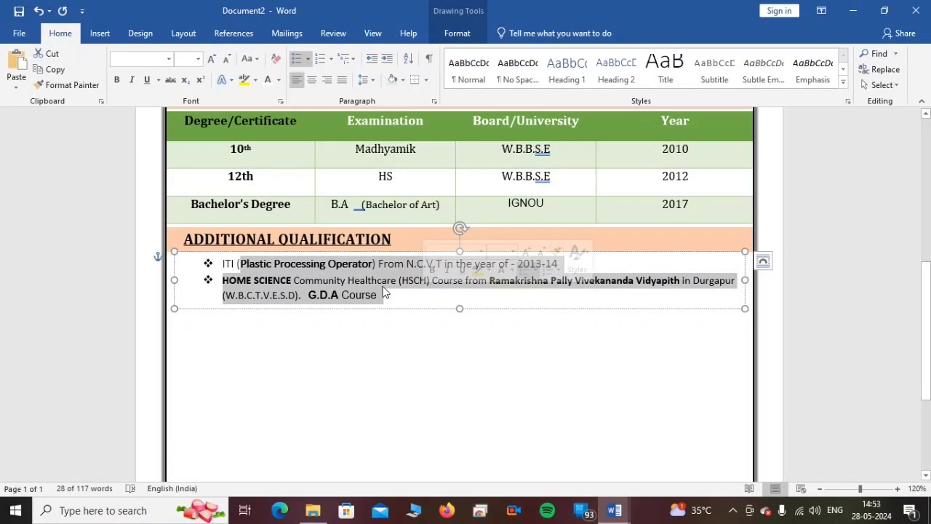
click(380, 344)
- Copy the ADDITIONAL QUALIFICATION strip and heading to just below its bulleted entries, and replace the copy's text with COMPUTER KNOWLEDGE
click(347, 240)
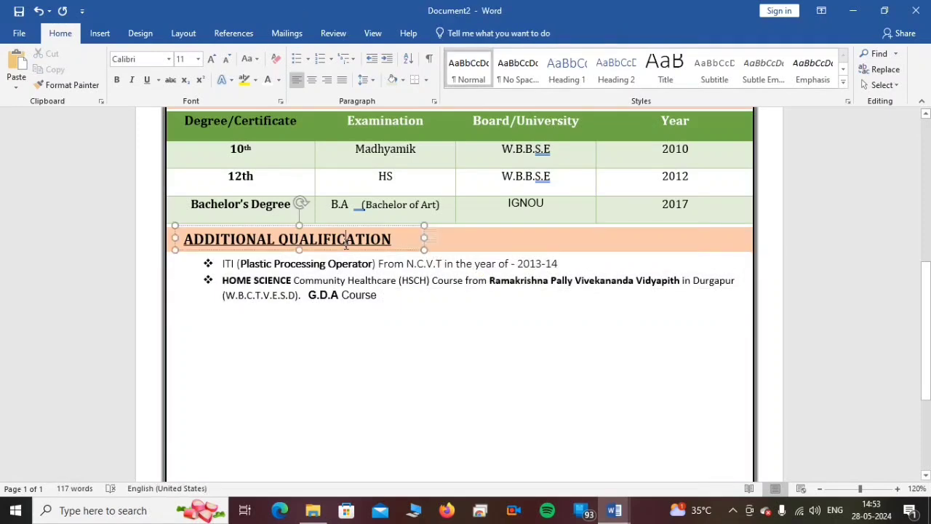
ctrl+click(481, 244)
ctrl+drag(491, 246, 496, 313)
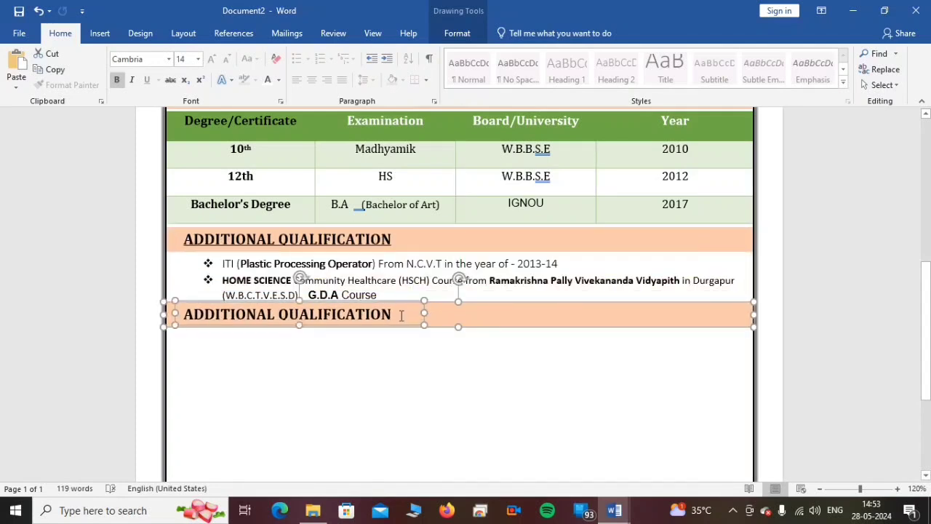
drag(400, 315, 183, 315)
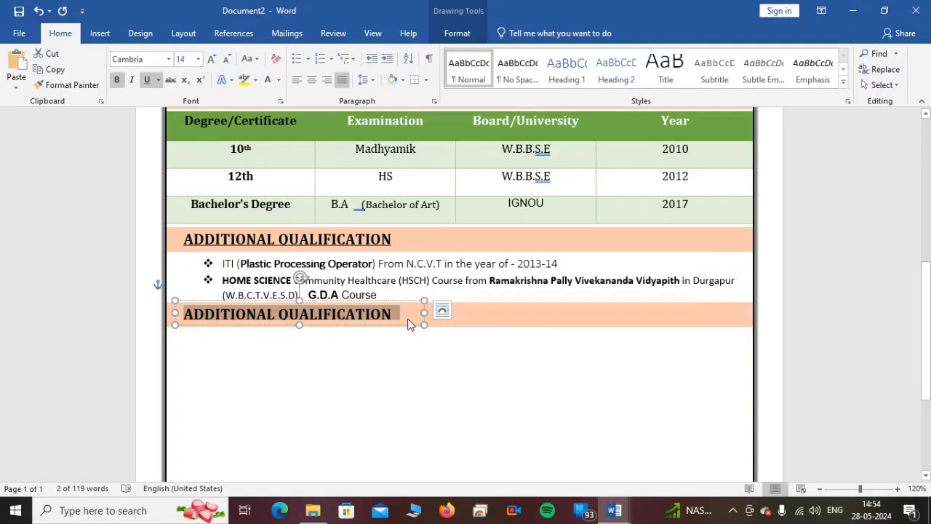
text(COMPUTER KNOWLEDGE)
- Paste the bulleted text box on MS Office skills and the Information Technology diploma directly below the COMPUTER KNOWLEDGE strip, and widen it slightly
click(264, 354)
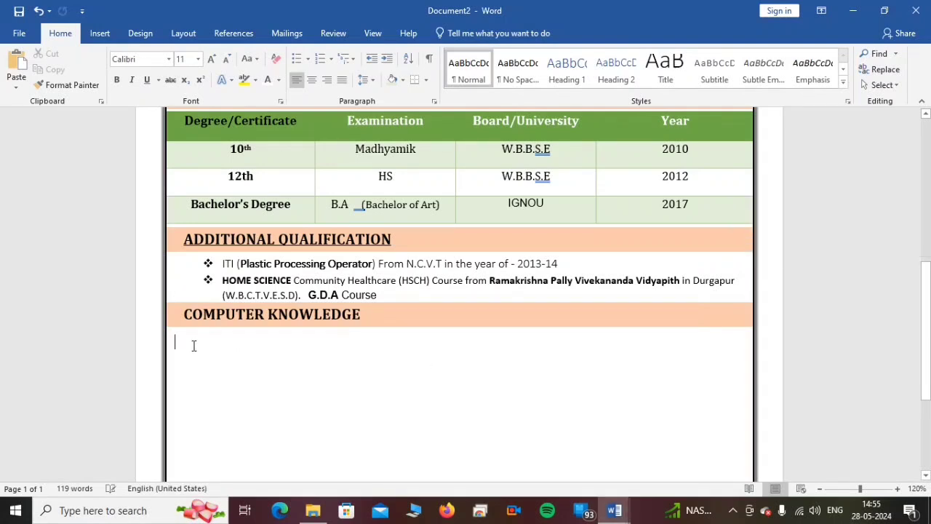
key(ctrl+v)
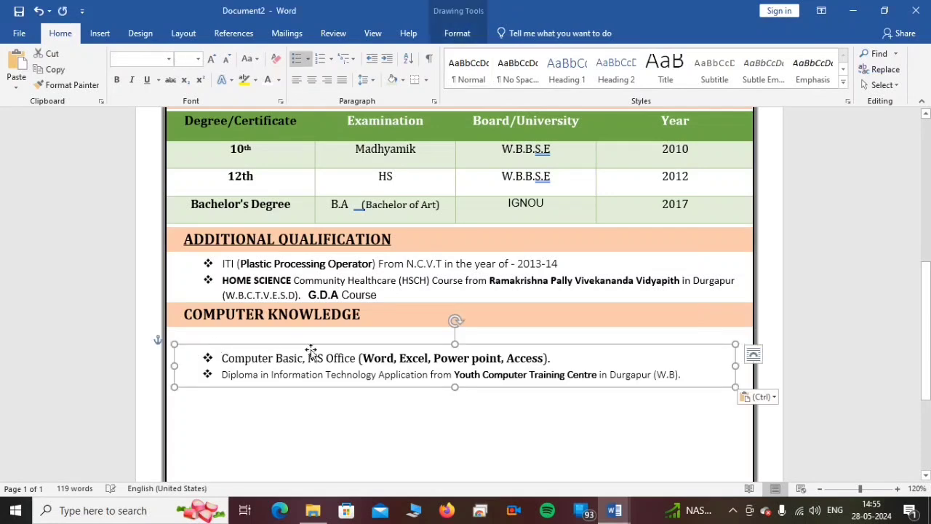
drag(317, 341, 311, 325)
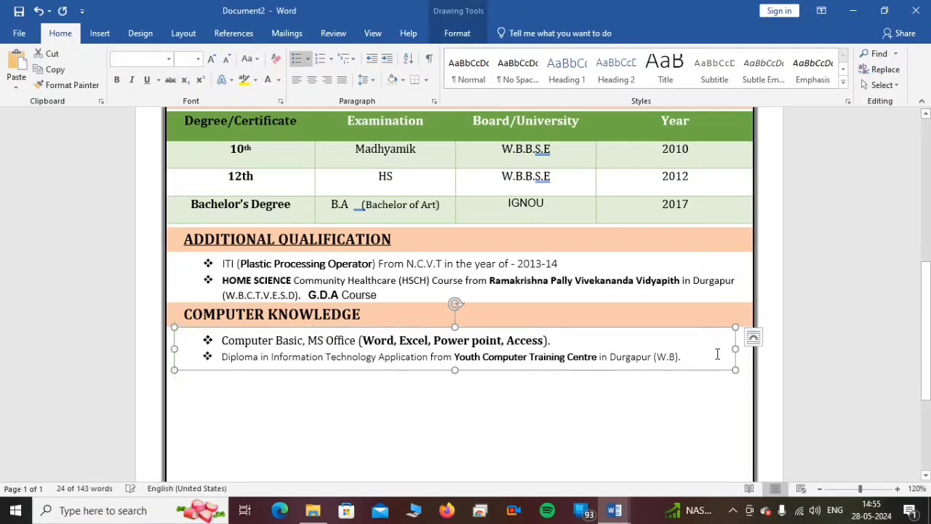
drag(736, 347, 745, 347)
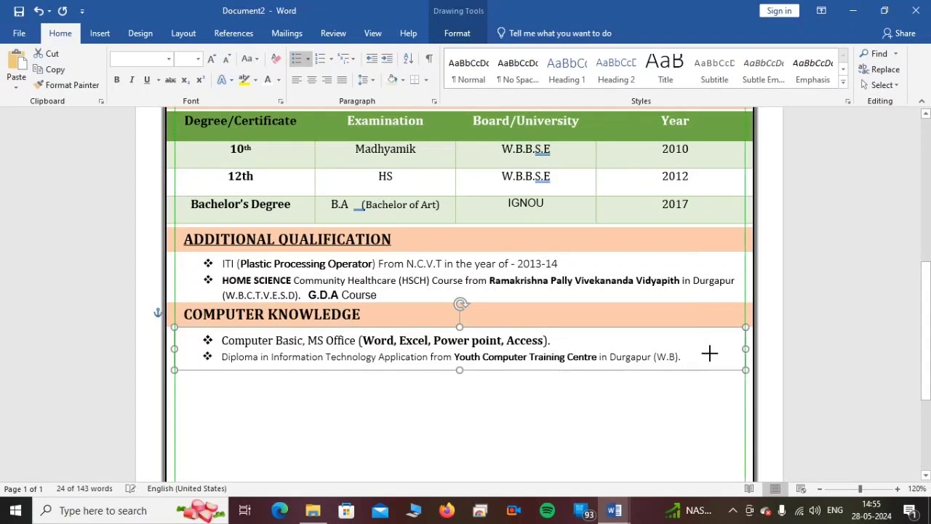
click(316, 385)
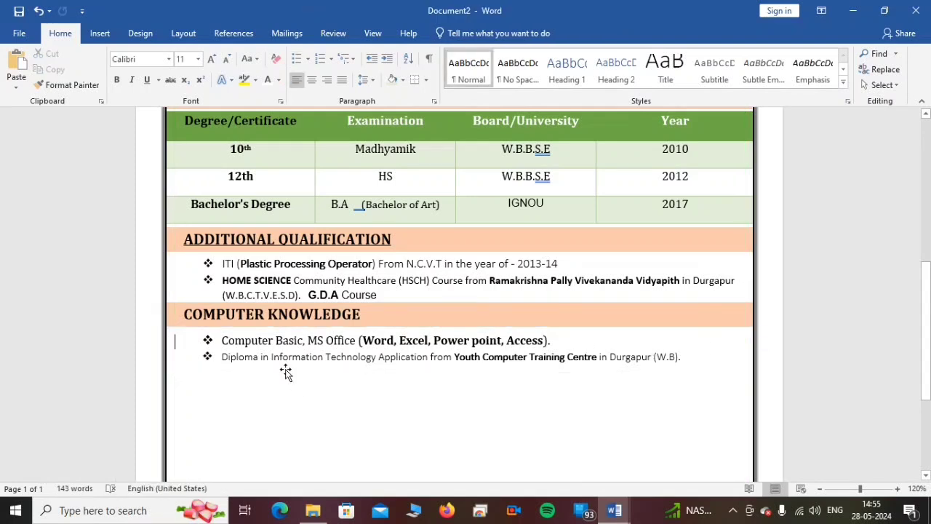
- Nudge the COMPUTER KNOWLEDGE strip and its heading down slightly, clear of the additional qualification entries
click(312, 313)
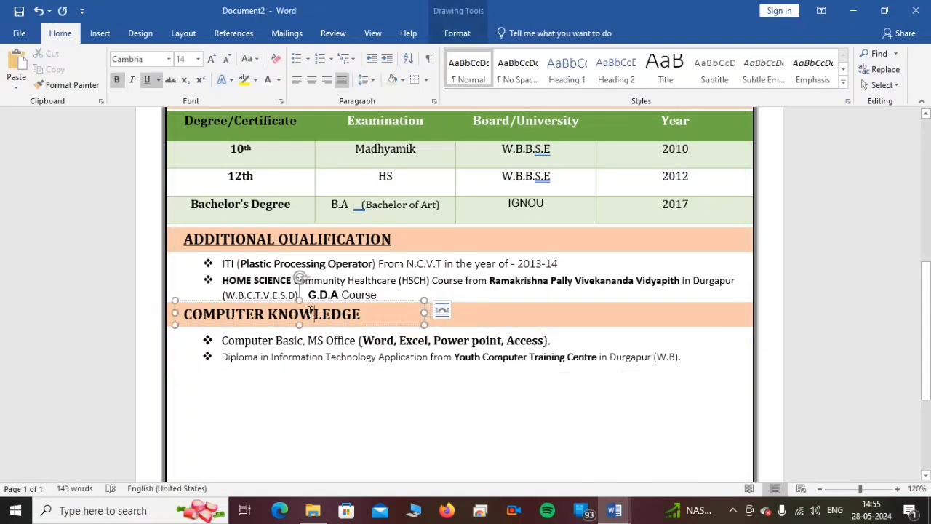
shift+click(473, 318)
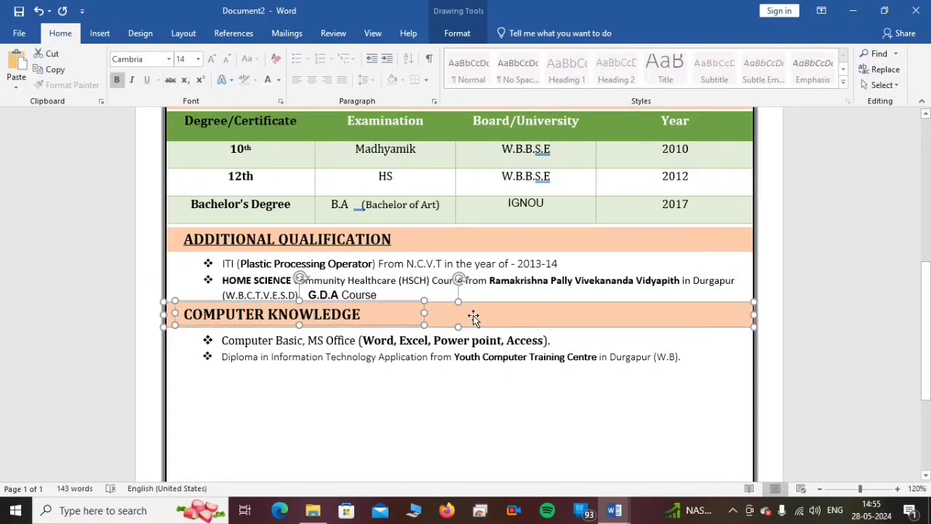
key(Down)
key(Down)
key(Down)
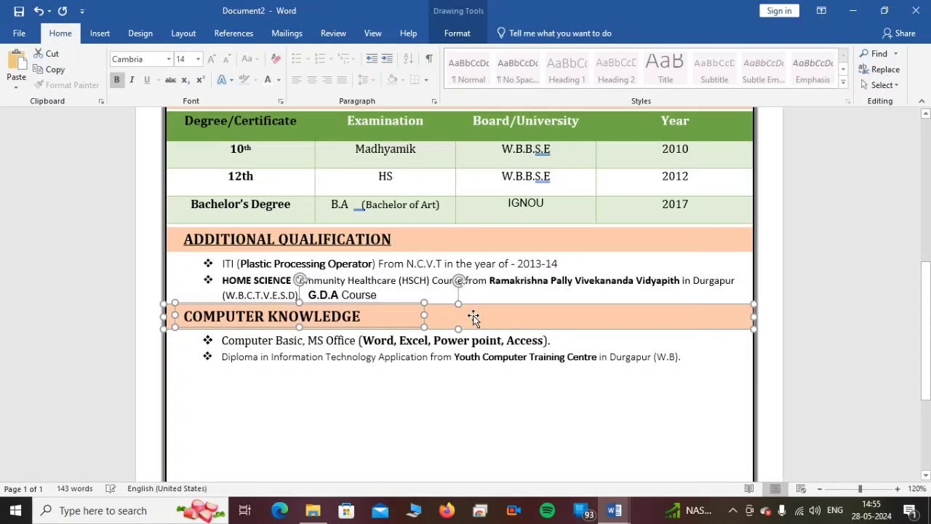
key(Down)
key(Down)
key(Down)
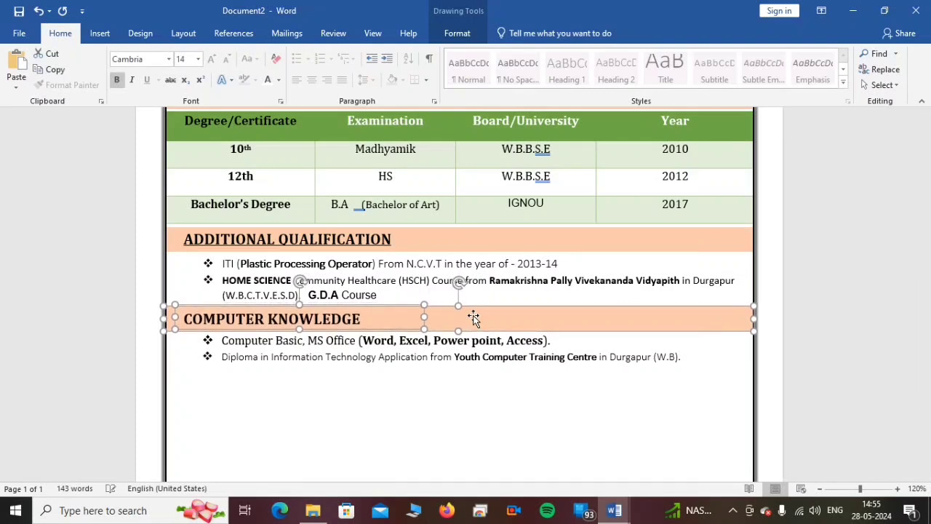
key(Down)
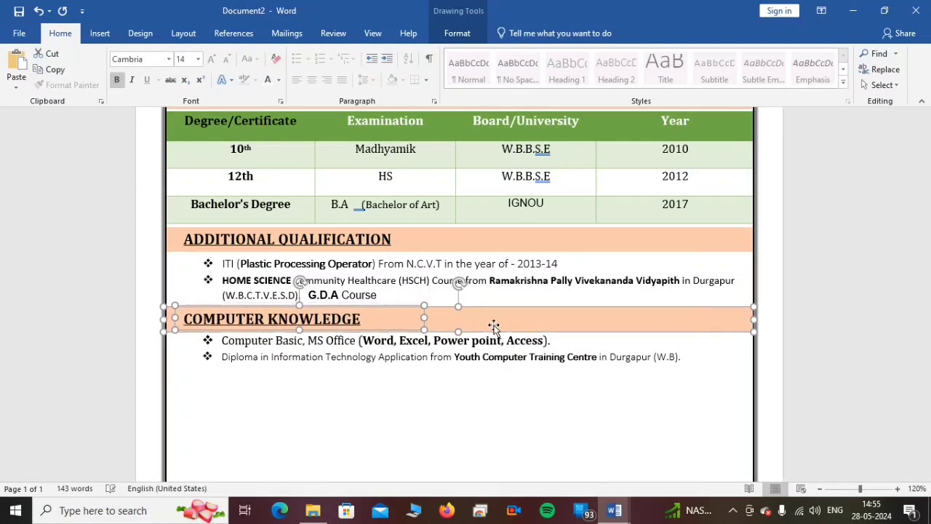
- Copy the COMPUTER KNOWLEDGE strip and heading to below its bulleted entries, and nudge the bulleted text box down slightly
drag(502, 326, 499, 384)
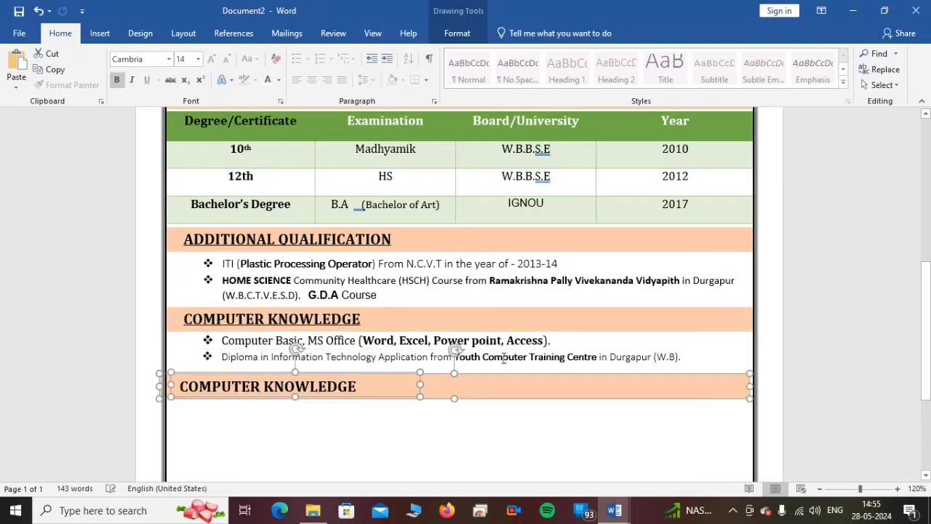
click(502, 357)
click(535, 326)
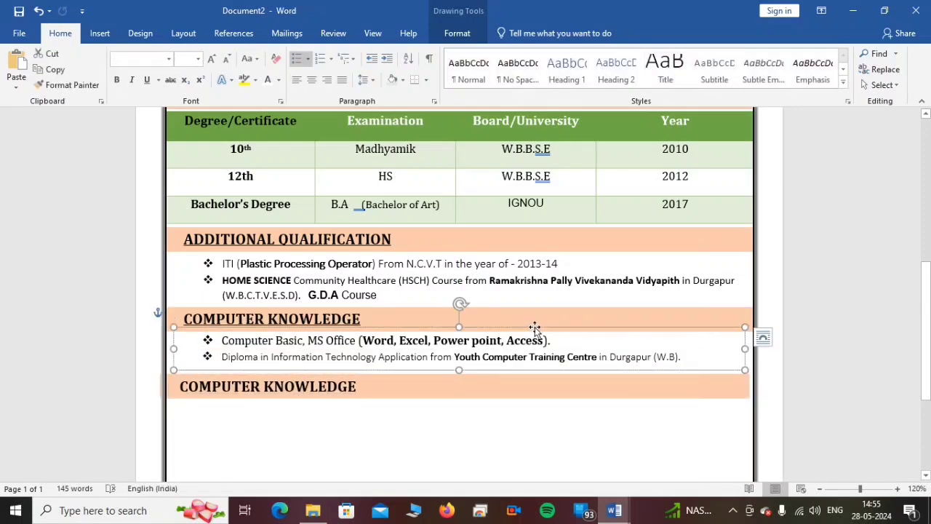
key(Down)
key(Down)
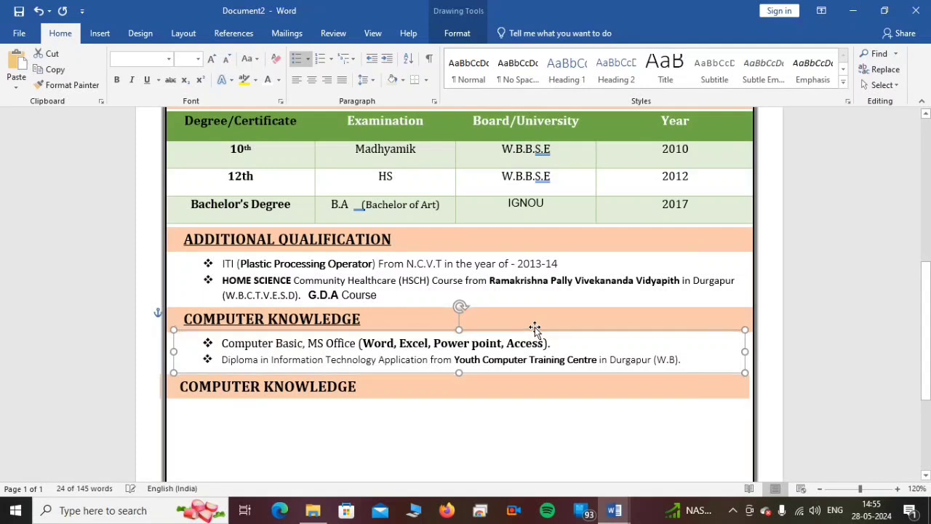
click(441, 445)
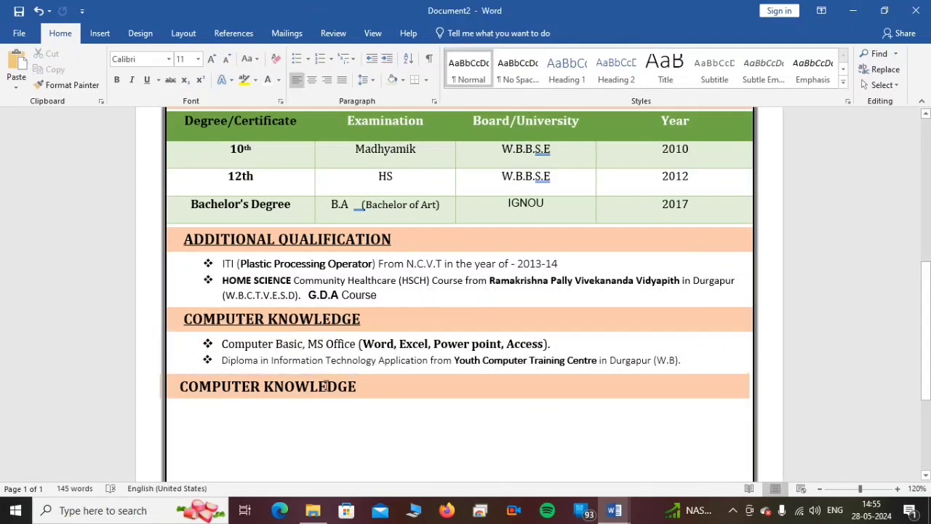
- Widen the copied heading's text box across the strip and replace its text with the pasted headings PERMANENT ADDRESS and PRESENTADDRESS
drag(357, 386, 194, 387)
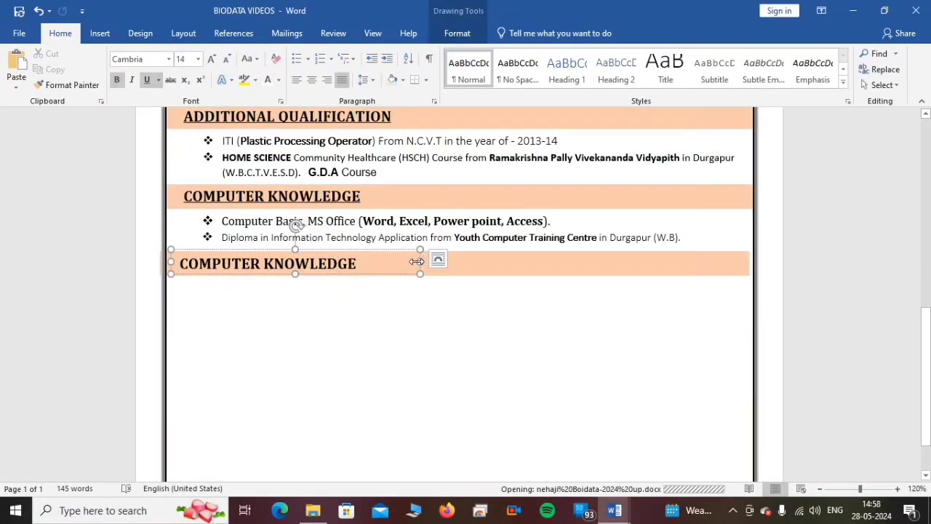
drag(416, 261, 726, 273)
drag(359, 262, 184, 265)
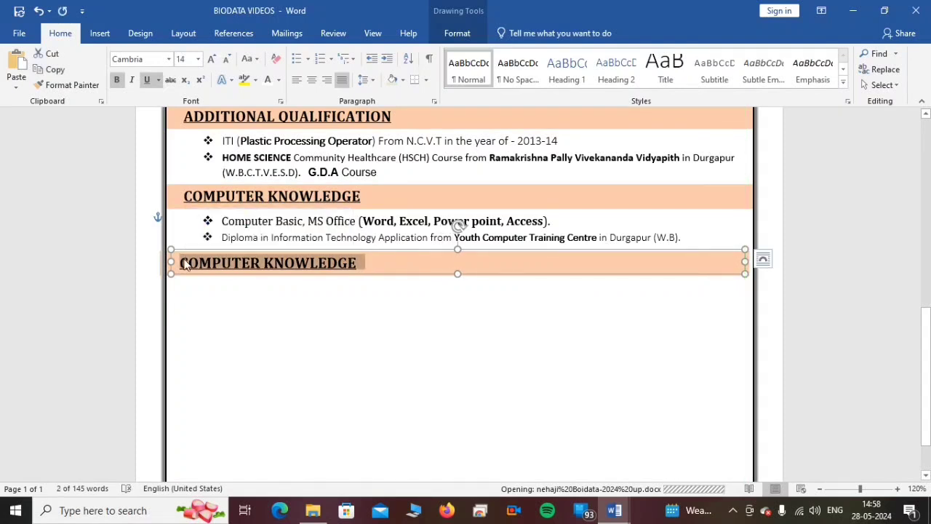
text(PERMANENT ADDRESS	PRESENTADDRESS)
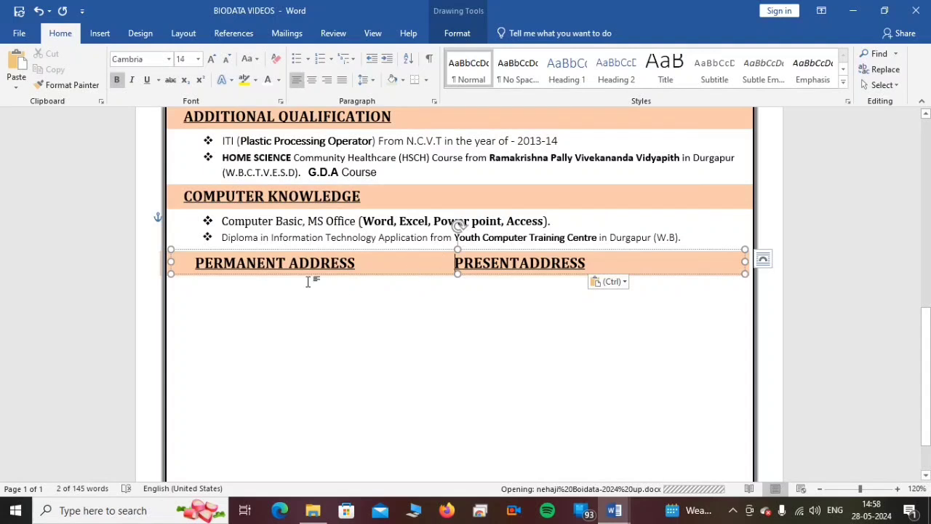
click(224, 306)
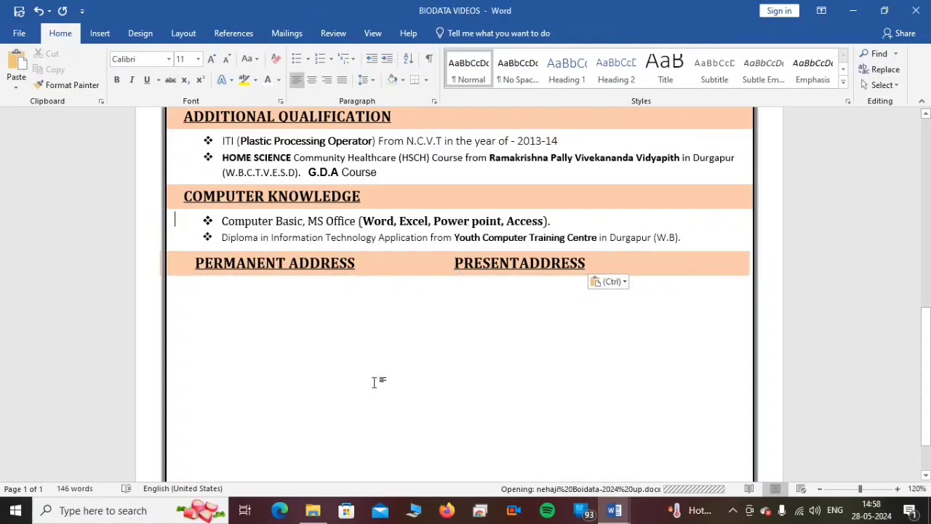
- Paste the text box holding the permanent and present addresses, move it directly below the address strip, and widen it slightly
click(317, 236)
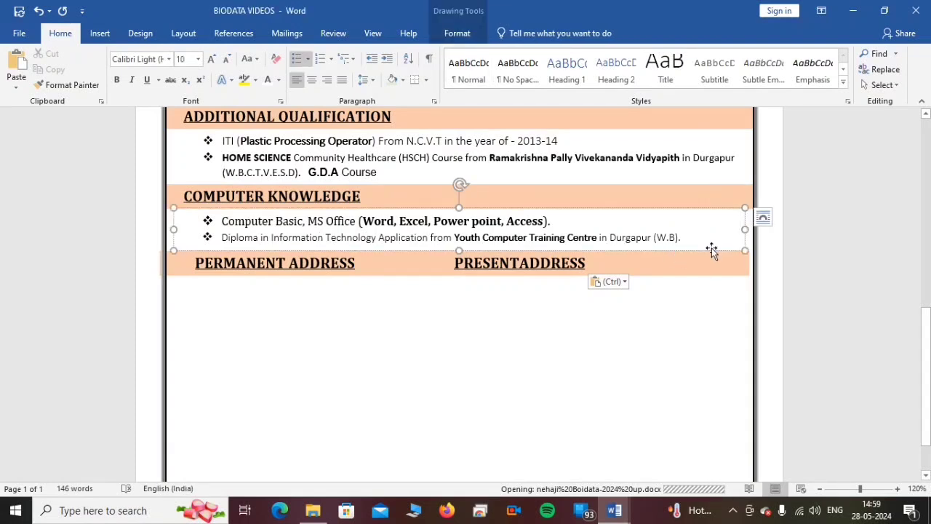
key(ctrl)
click(252, 368)
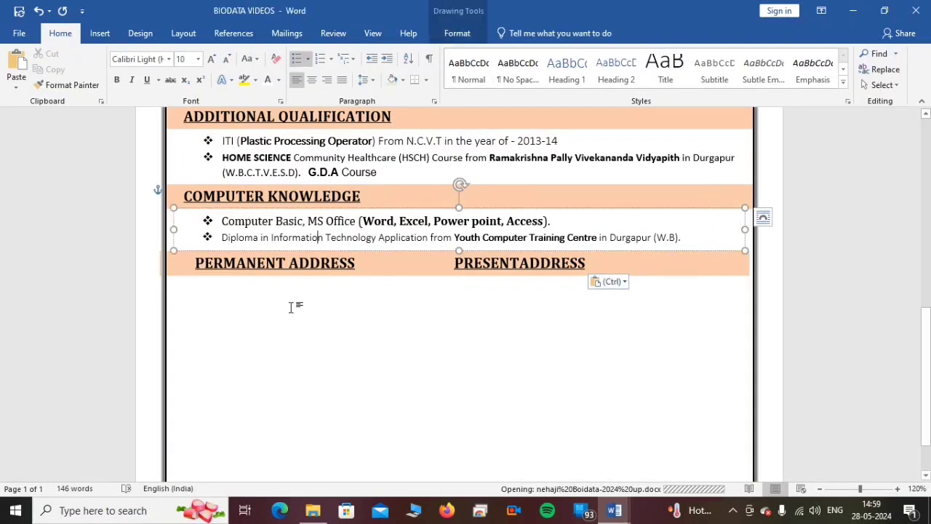
click(463, 333)
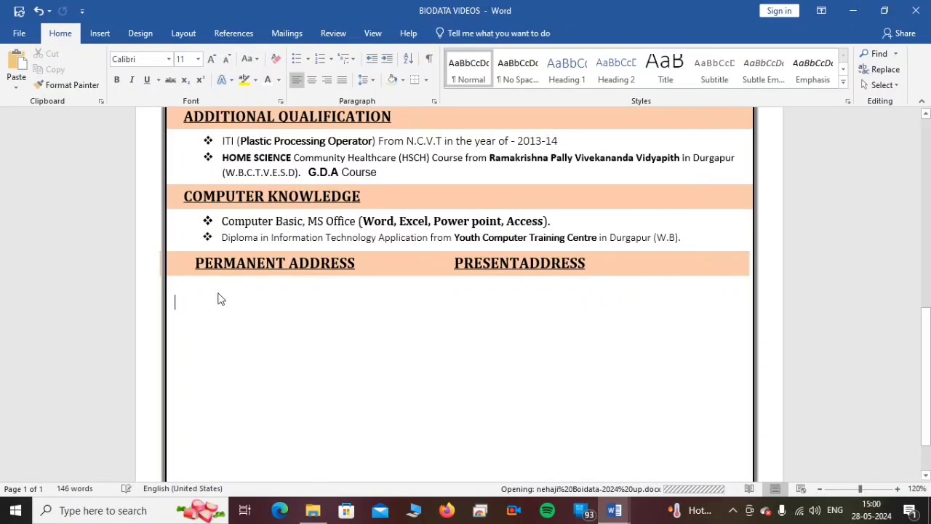
key(ctrl+v)
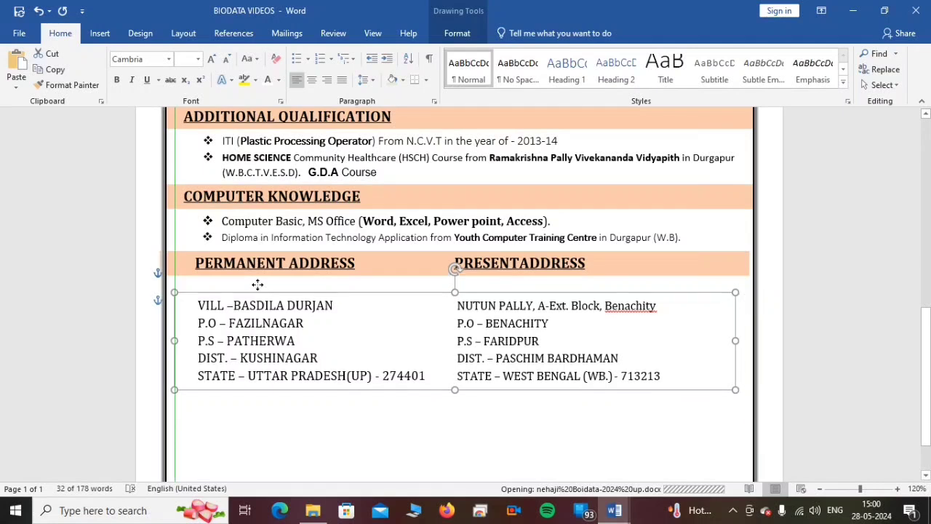
drag(257, 284, 257, 275)
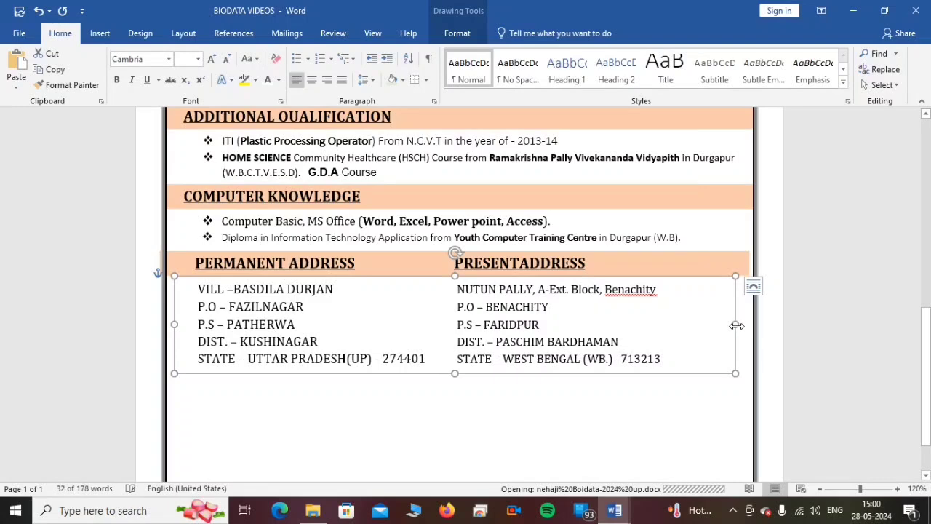
drag(736, 324, 608, 353)
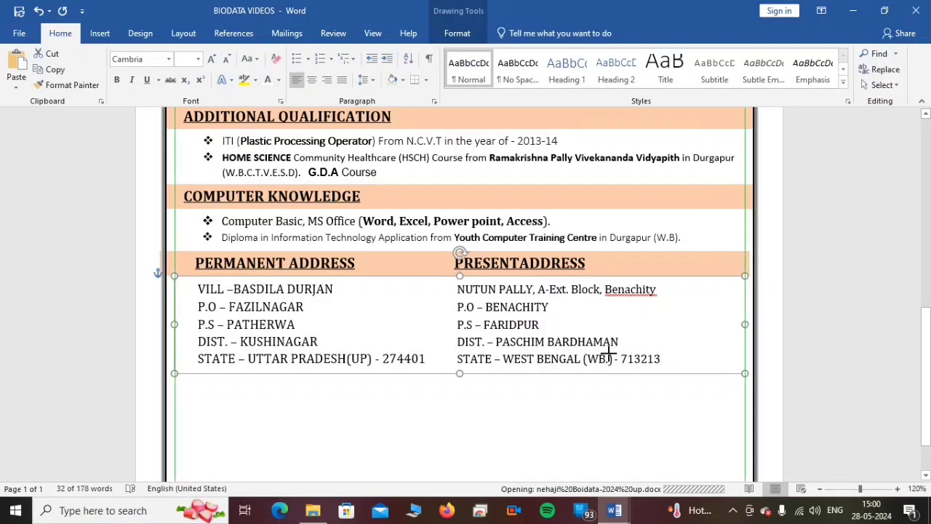
click(427, 394)
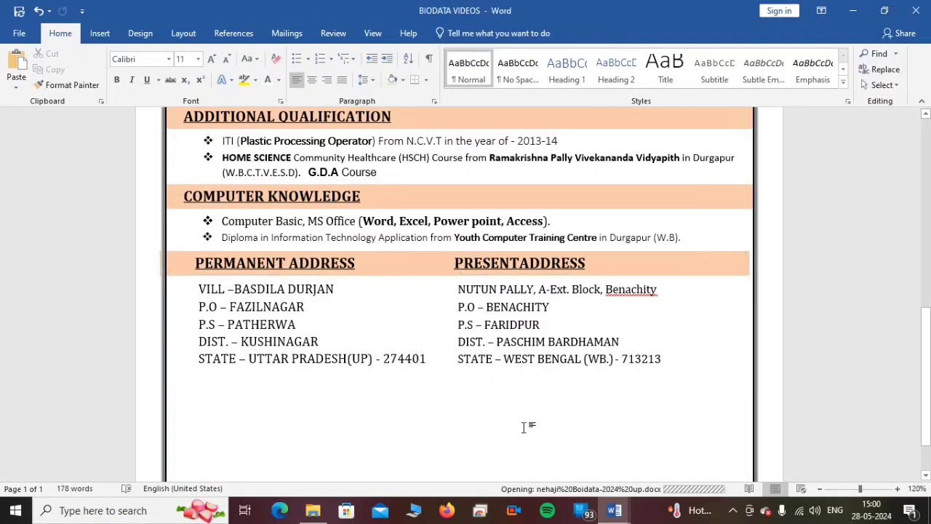
- Copy the COMPUTER KNOWLEDGE strip and heading to just below the two address blocks
scroll(507, 414, up, 6)
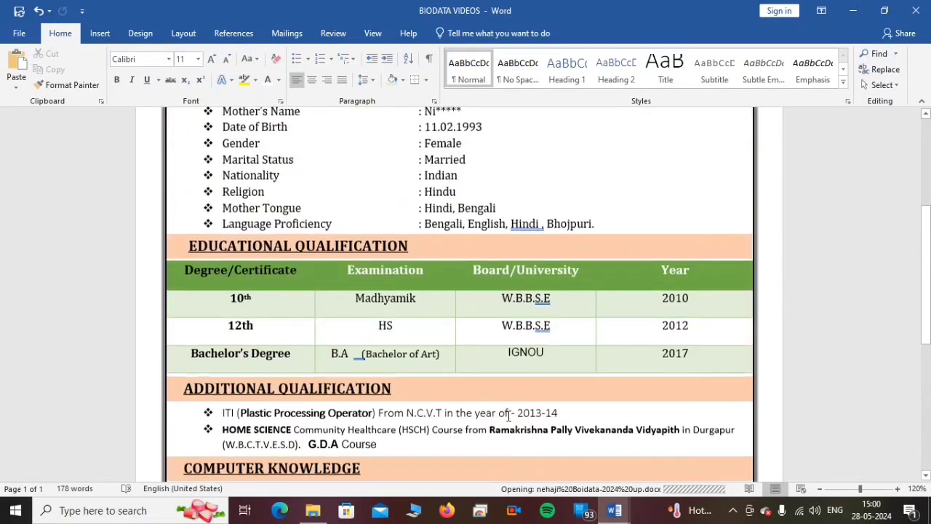
scroll(507, 415, up, 2)
scroll(509, 411, down, 5)
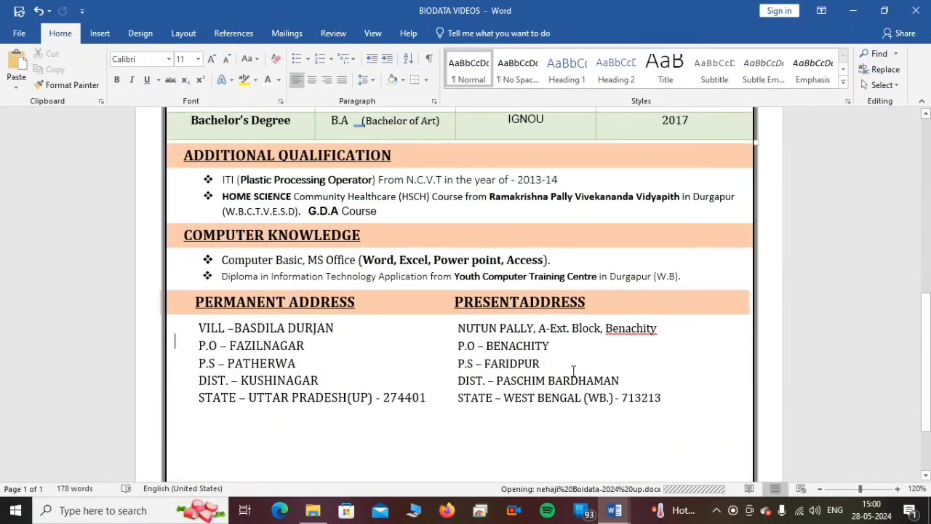
click(646, 300)
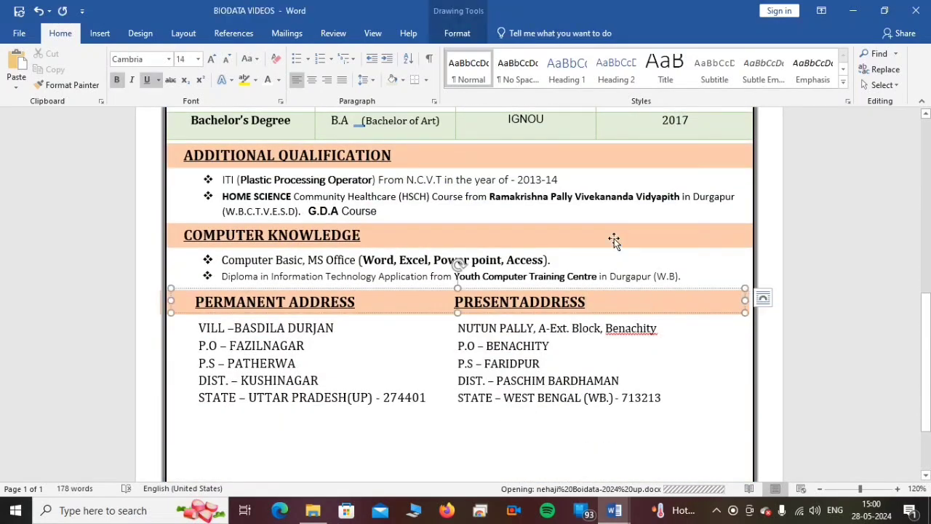
click(435, 240)
click(344, 241)
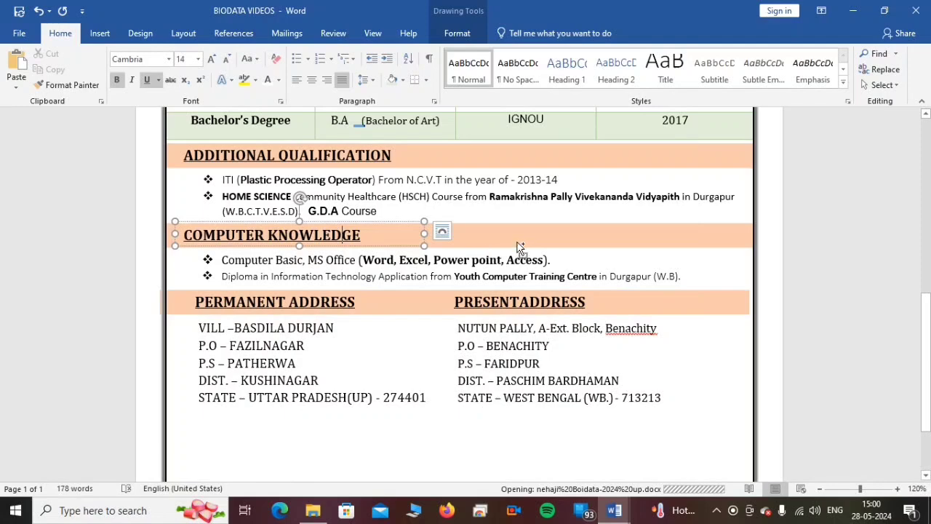
drag(524, 240, 530, 428)
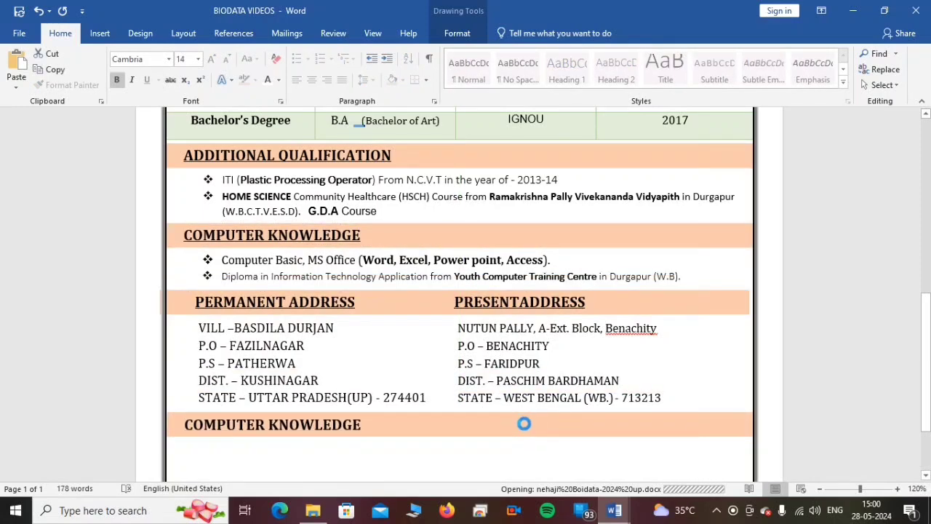
scroll(538, 454, down, 3)
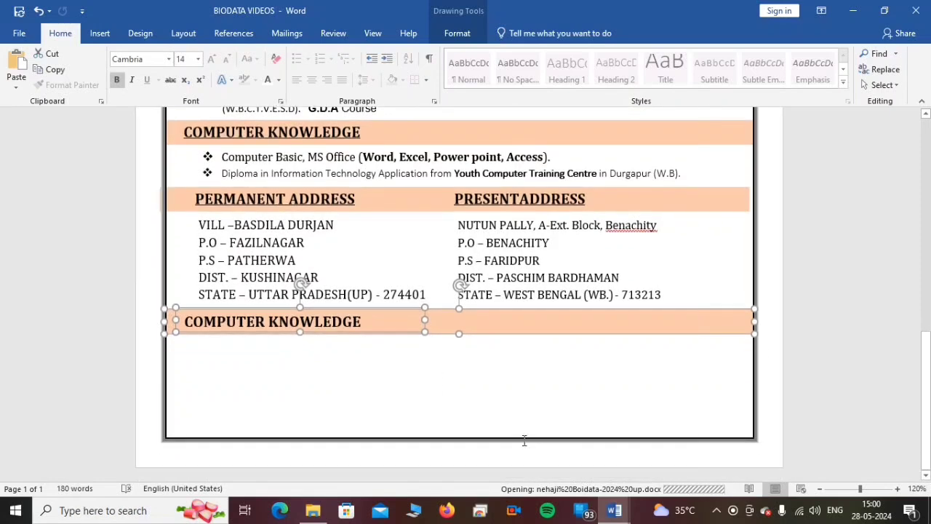
- Replace the text of the copied heading below the addresses with DECLEARATION
click(412, 348)
click(365, 325)
triple_click(365, 324)
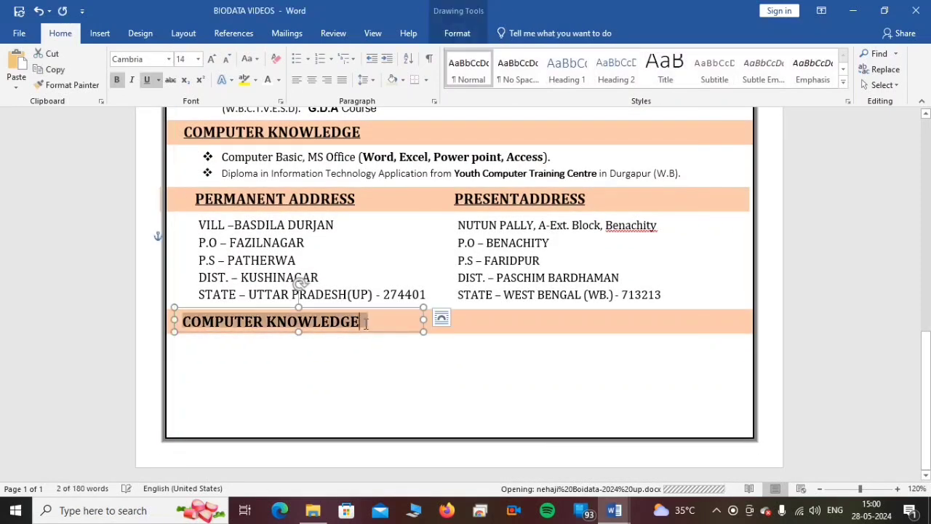
click(364, 324)
drag(335, 325, 171, 323)
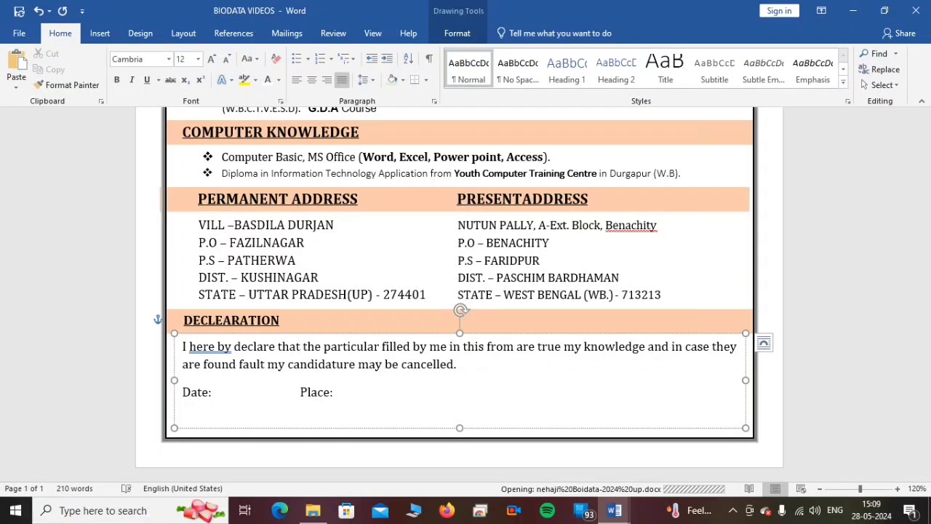
- Add (Signature) toward the far end of the Date and Place line in the declaration text box
text(Signature)
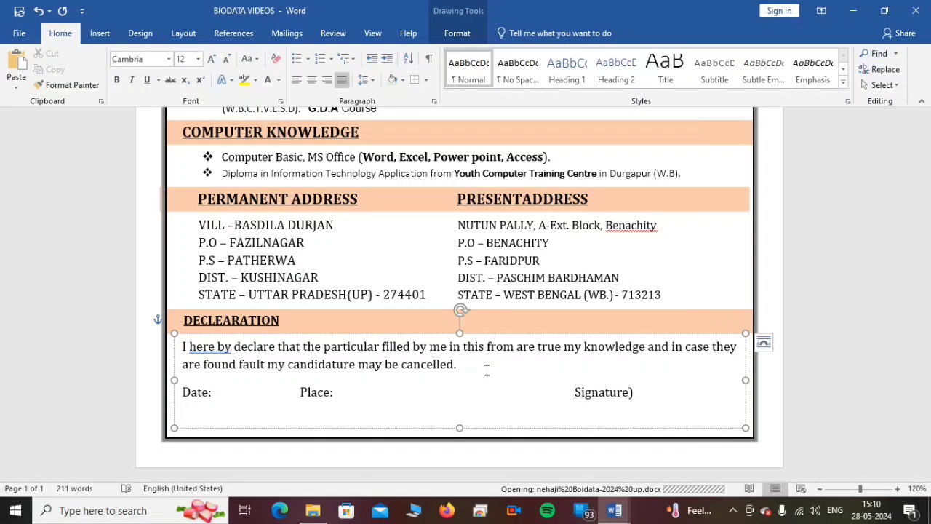
text(()
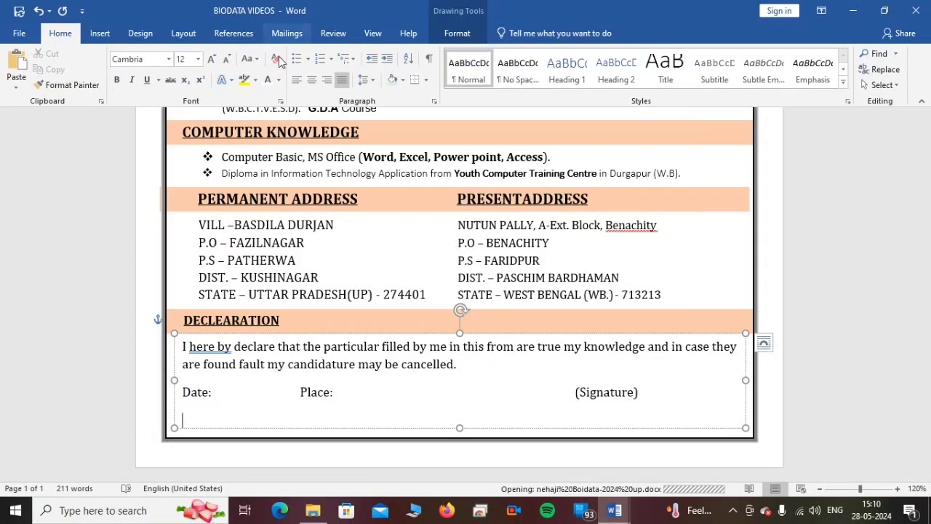
- Draw a horizontal straight line about 3.8 cm long directly above the (Signature) label in the declaration
click(100, 36)
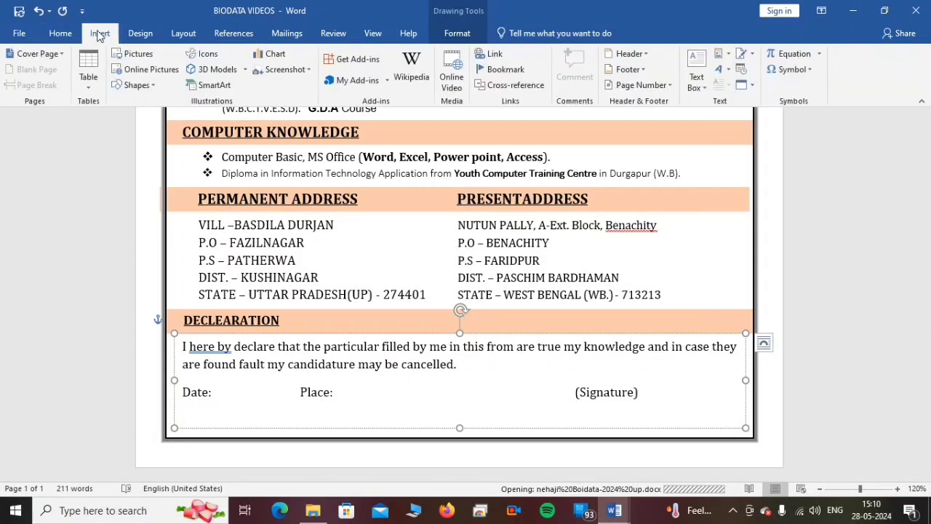
click(134, 85)
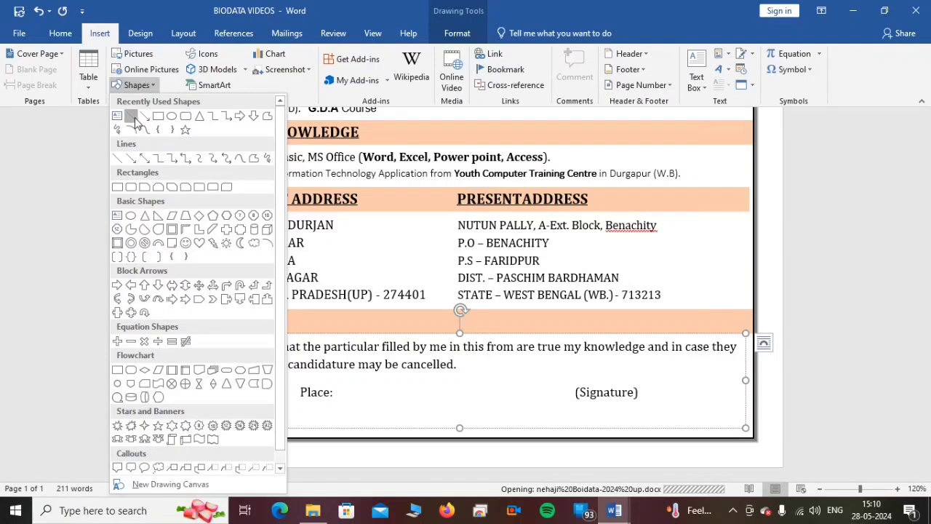
click(136, 116)
drag(547, 382, 665, 384)
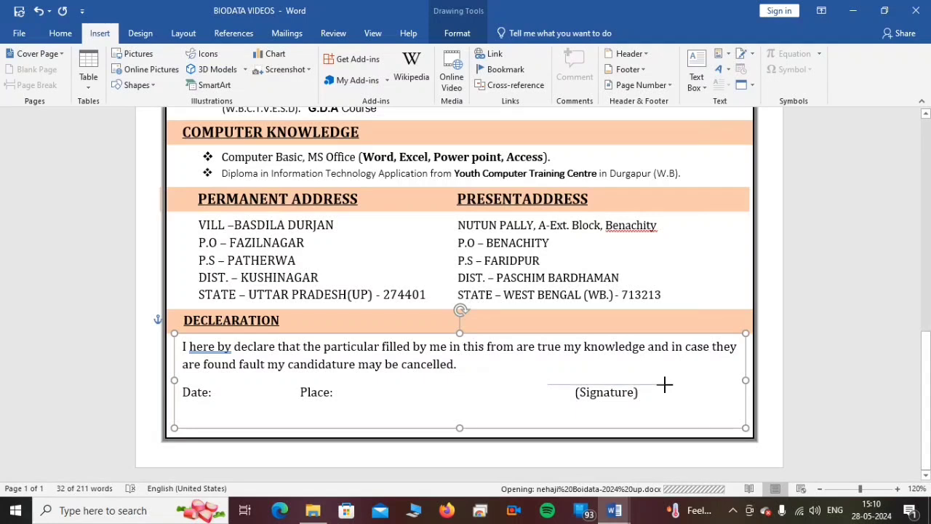
drag(665, 384, 665, 384)
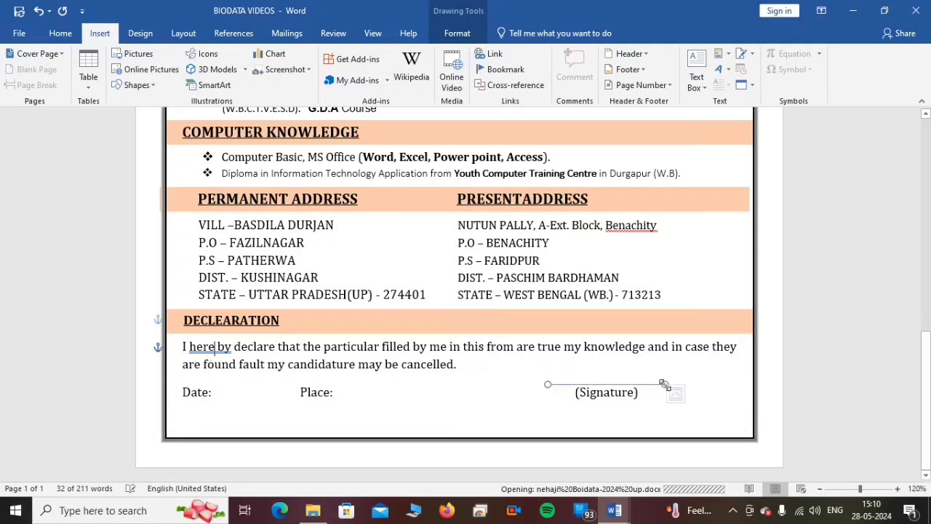
- Format the signature line with a 1½ pt weight and a black outline
click(276, 69)
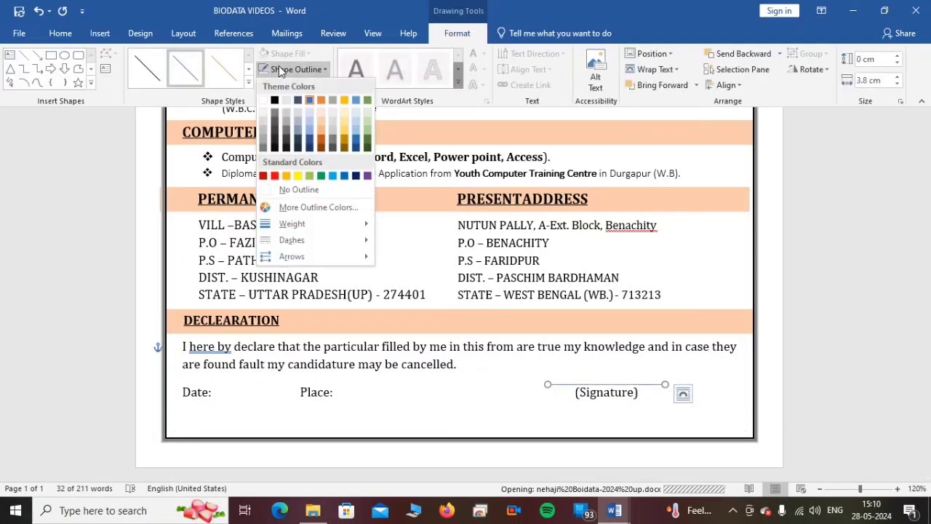
mouse_move(287, 224)
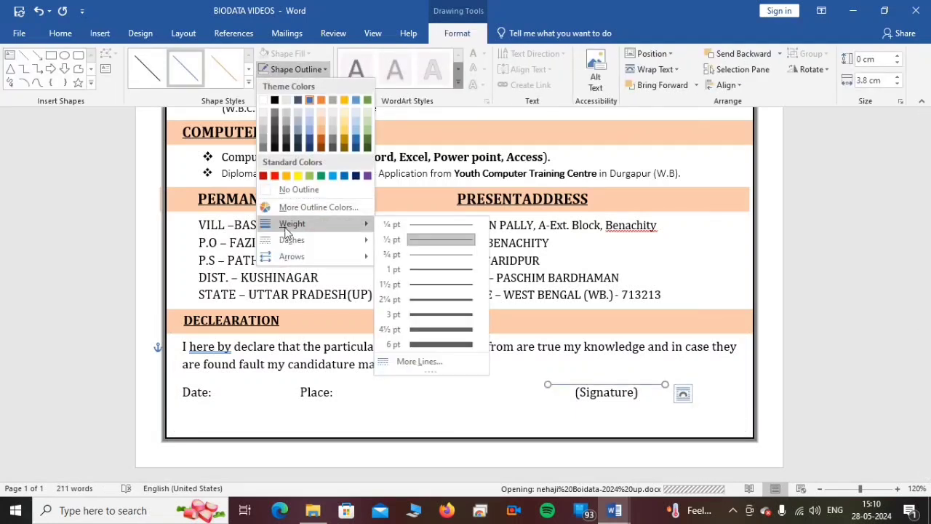
click(433, 284)
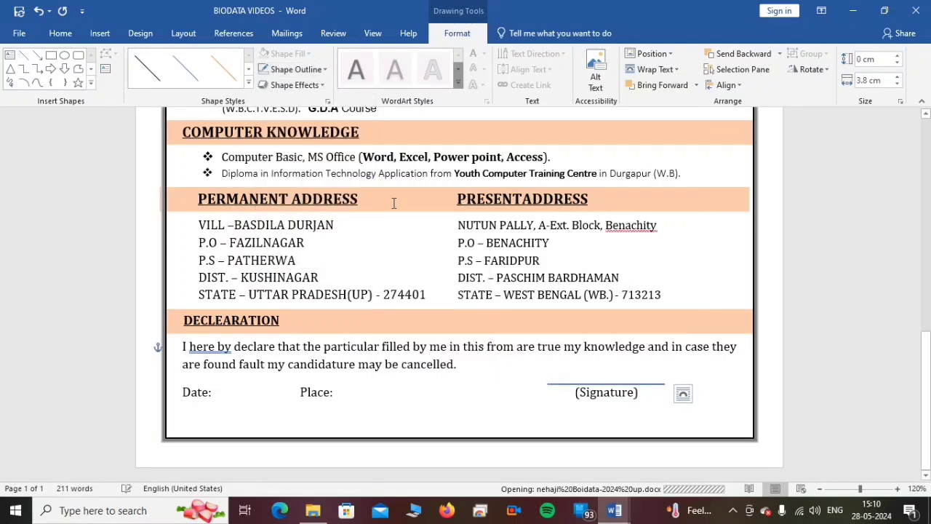
click(285, 69)
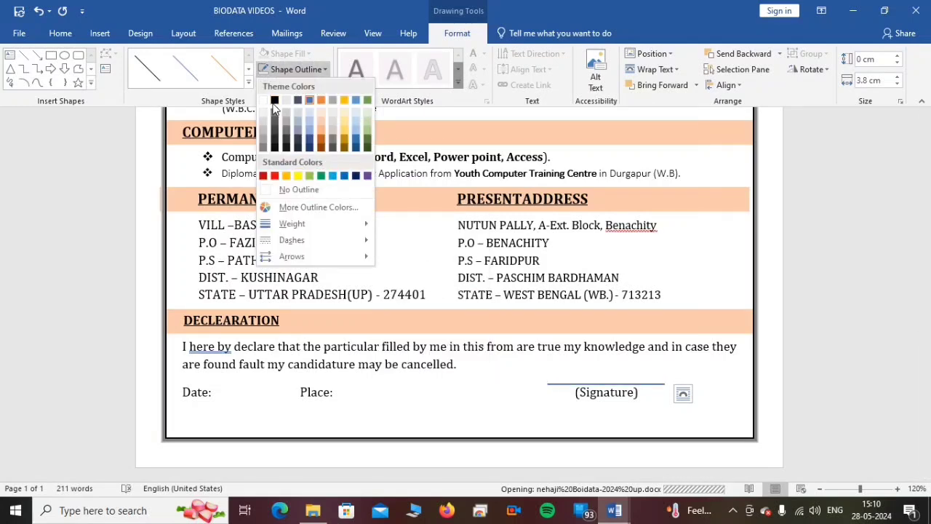
click(274, 99)
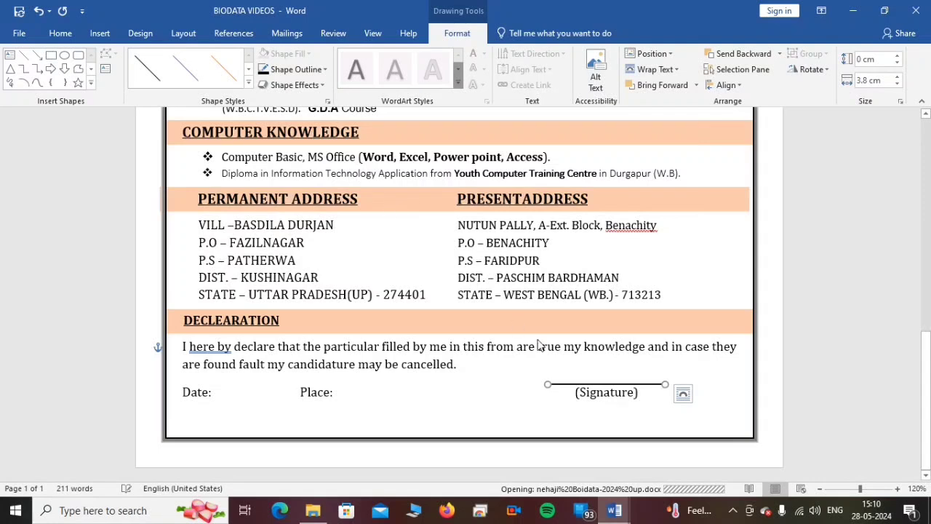
click(553, 371)
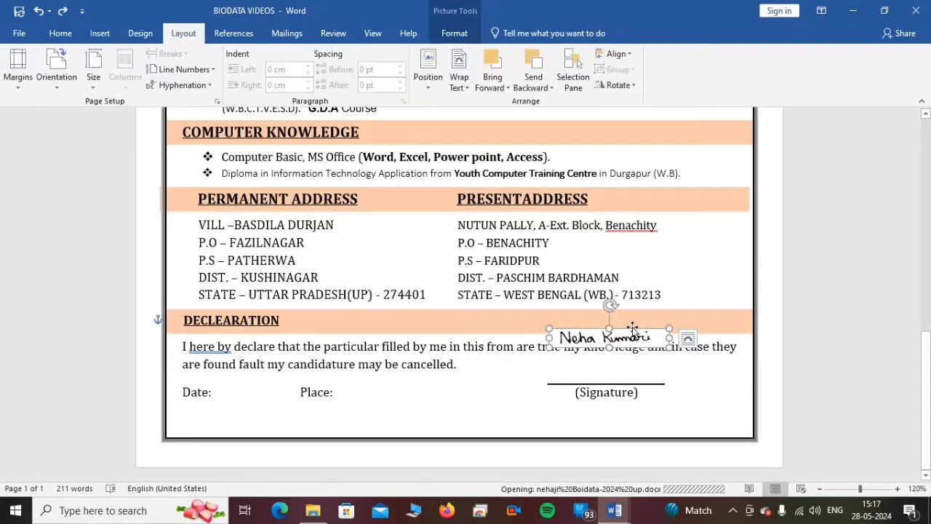
- Move the handwritten signature picture so that it sits just above the signature line
mouse_move(634, 326)
mouse_down()
mouse_move(618, 331)
mouse_move(631, 335)
mouse_move(630, 368)
mouse_up()
click(602, 369)
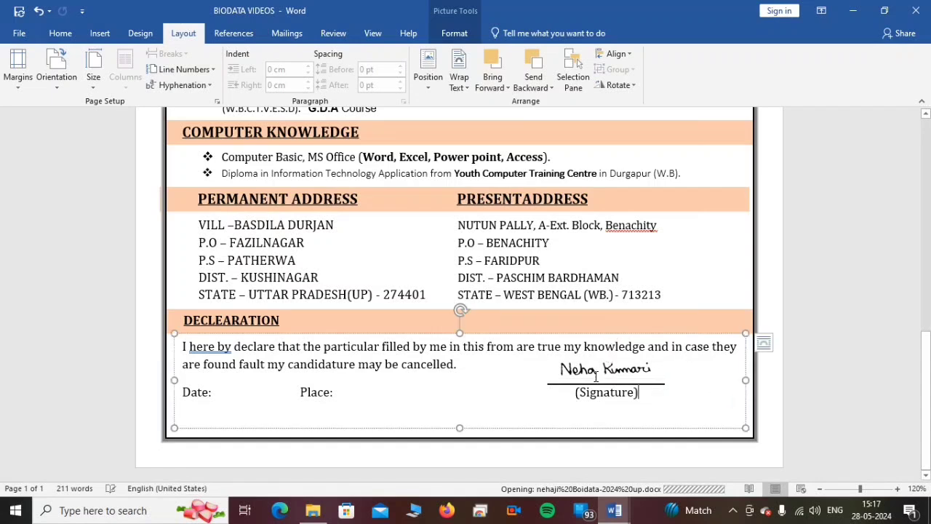
click(598, 371)
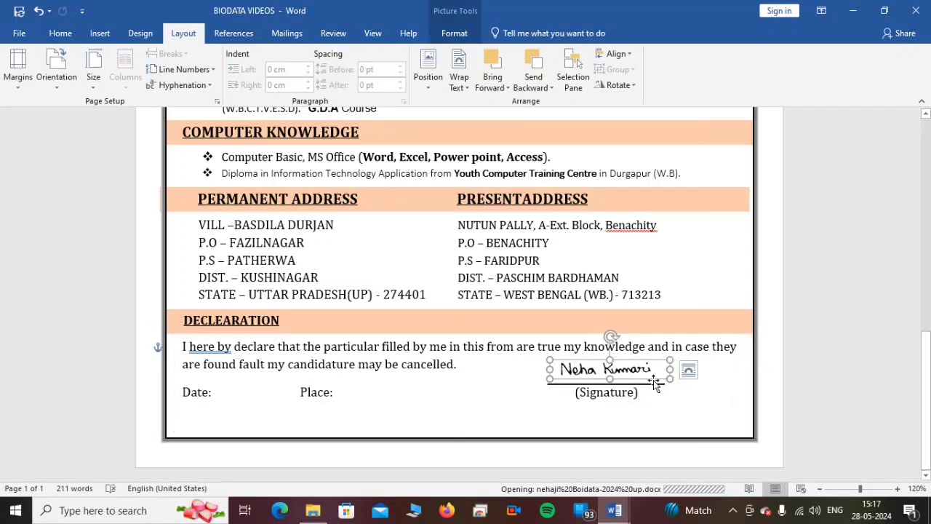
click(624, 403)
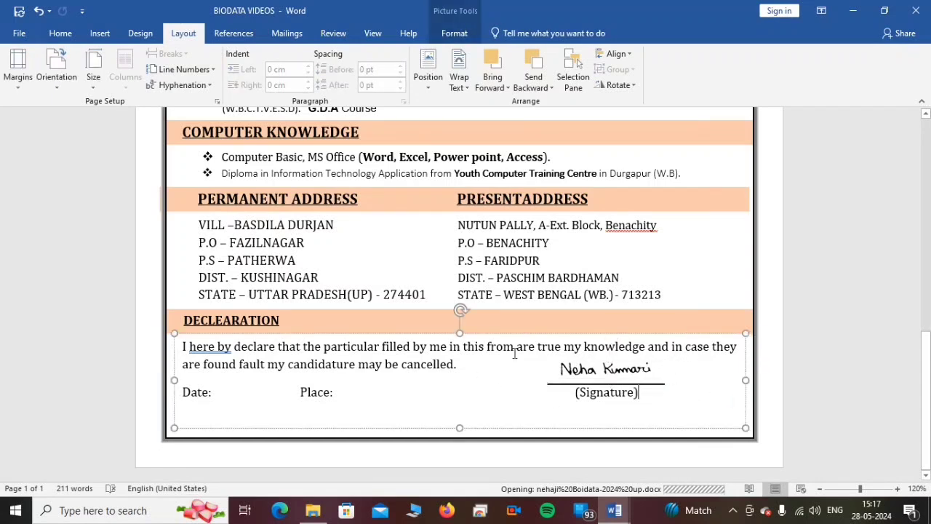
- Fill the rounded photo frame in the blue header with the picture file AI PIC from the image folder
scroll(514, 353, up, 2)
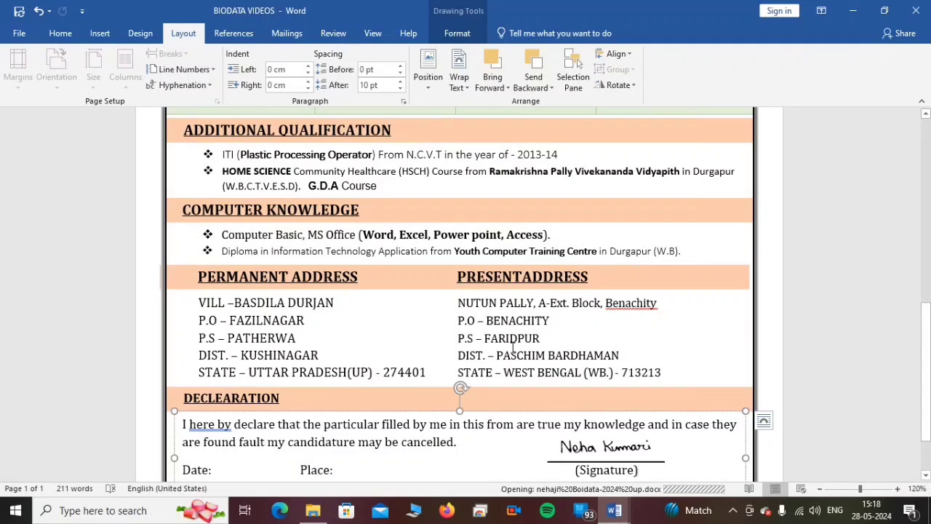
scroll(513, 347, up, 10)
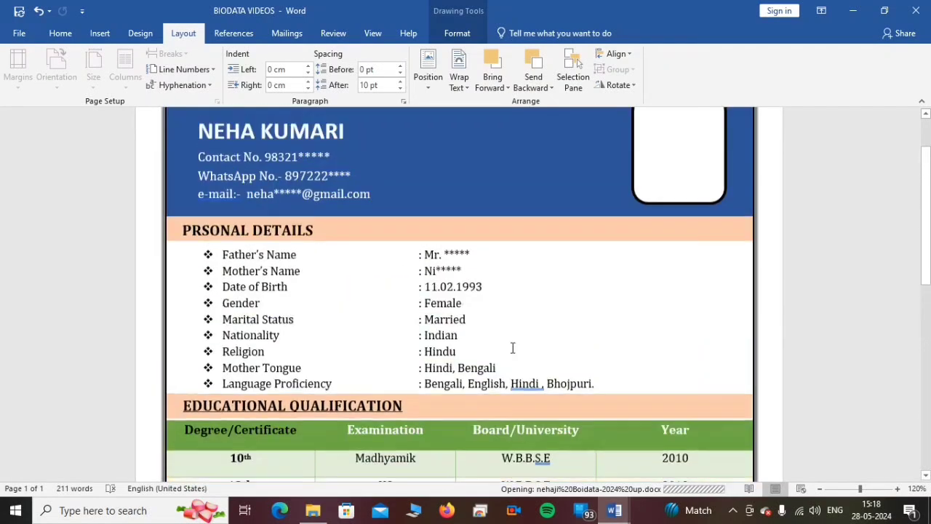
scroll(513, 348, up, 2)
click(671, 216)
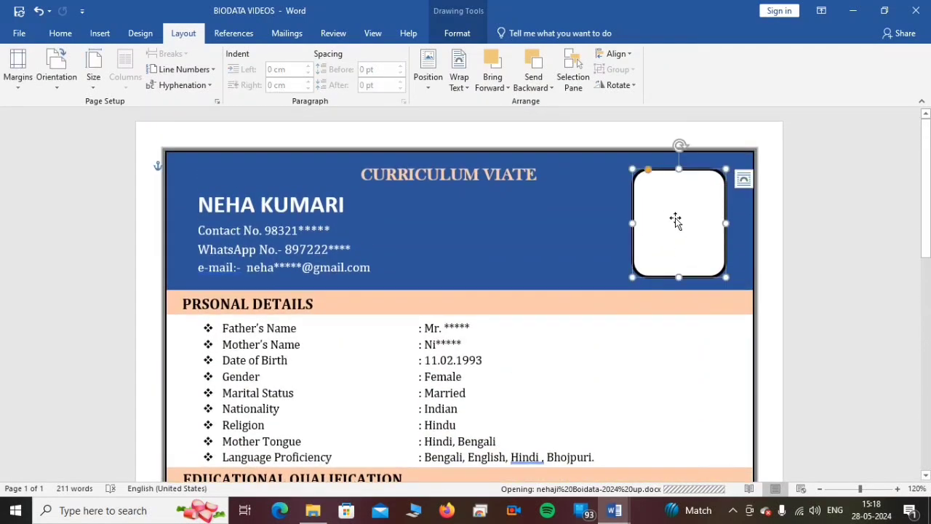
click(456, 35)
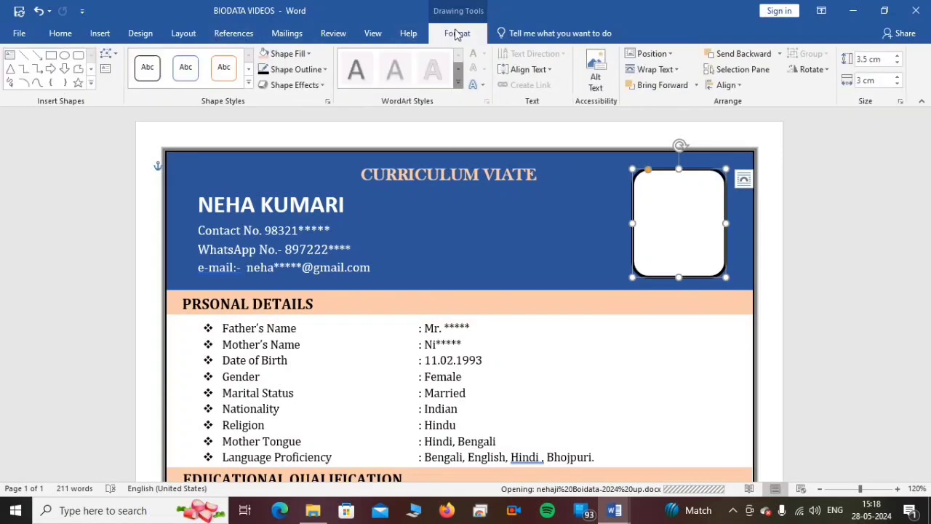
click(293, 55)
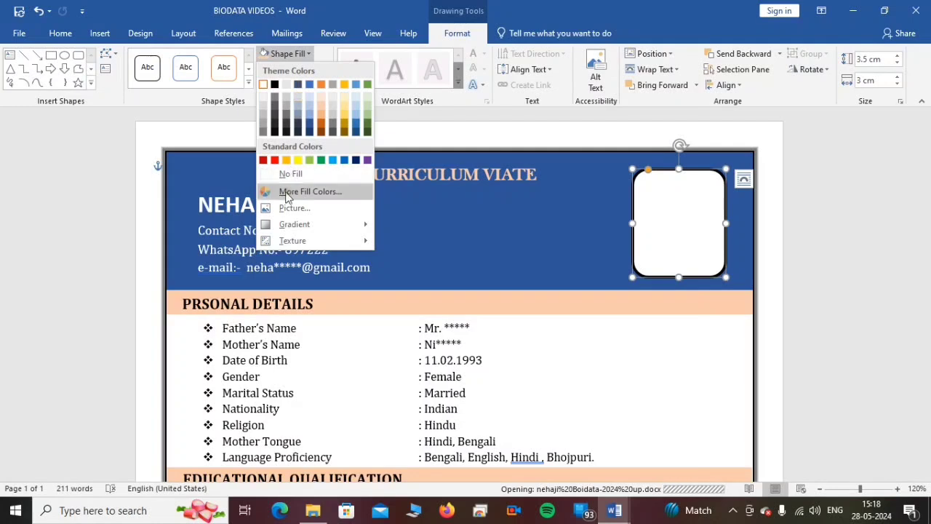
click(314, 211)
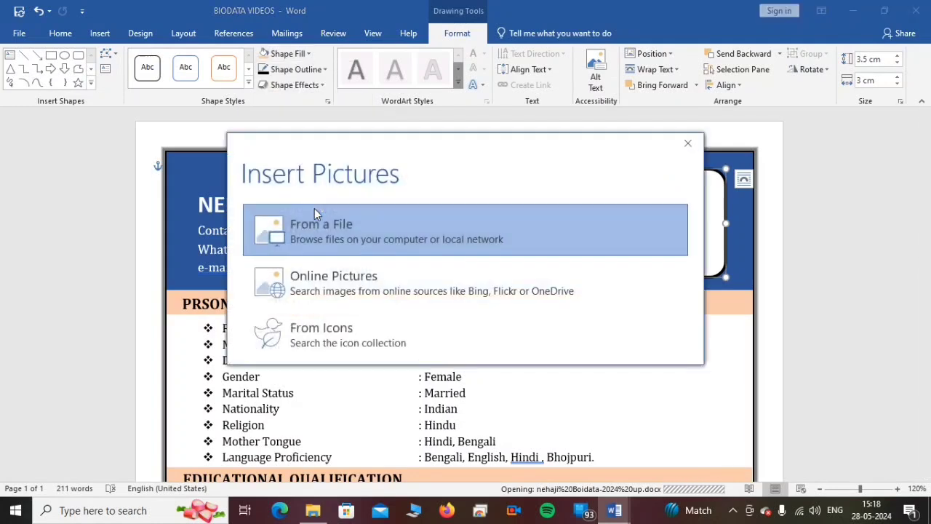
click(317, 227)
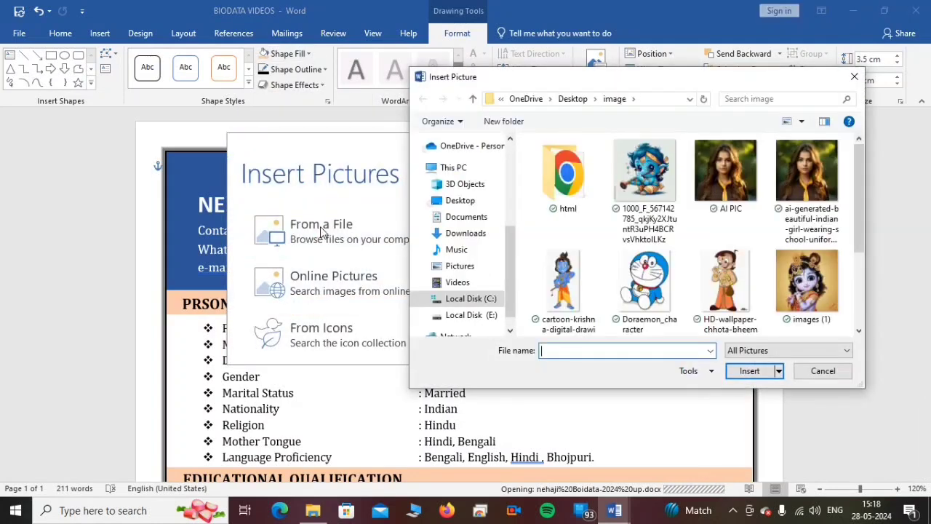
click(732, 178)
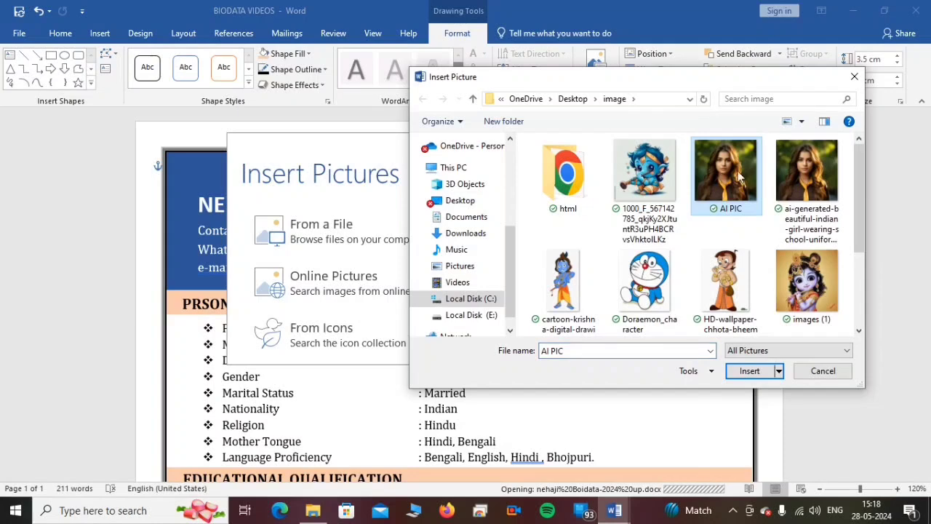
click(754, 372)
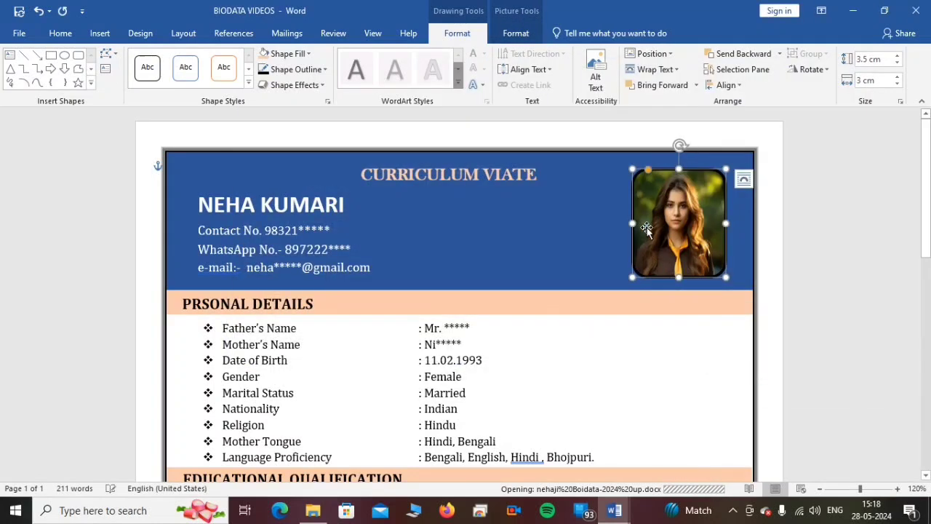
click(742, 254)
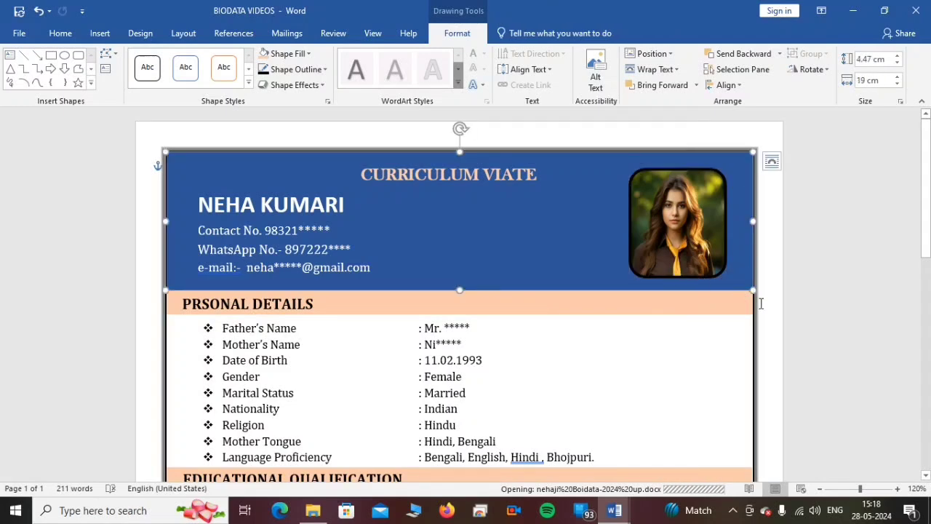
- Change the outline colour of the rounded photo frame in the header to white
scroll(676, 269, up, 2)
scroll(675, 268, up, 4)
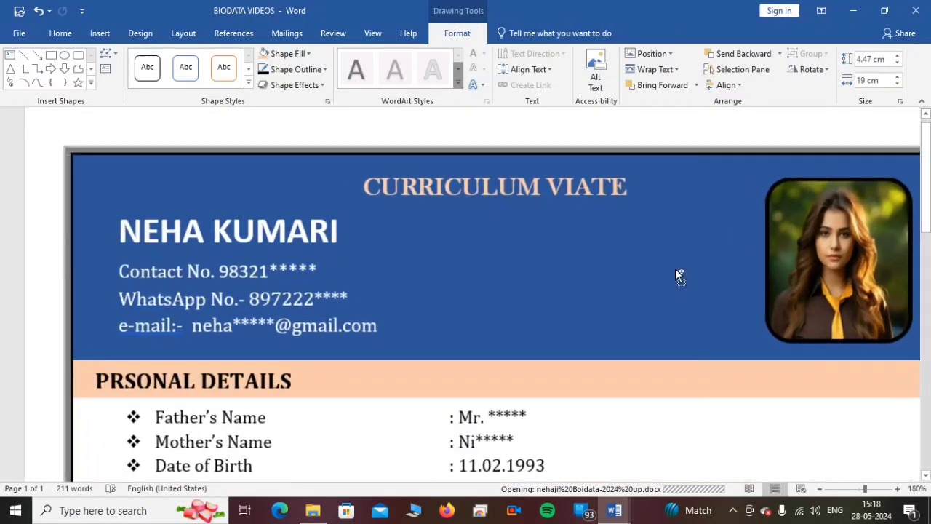
drag(718, 325, 691, 328)
key(ctrl+z)
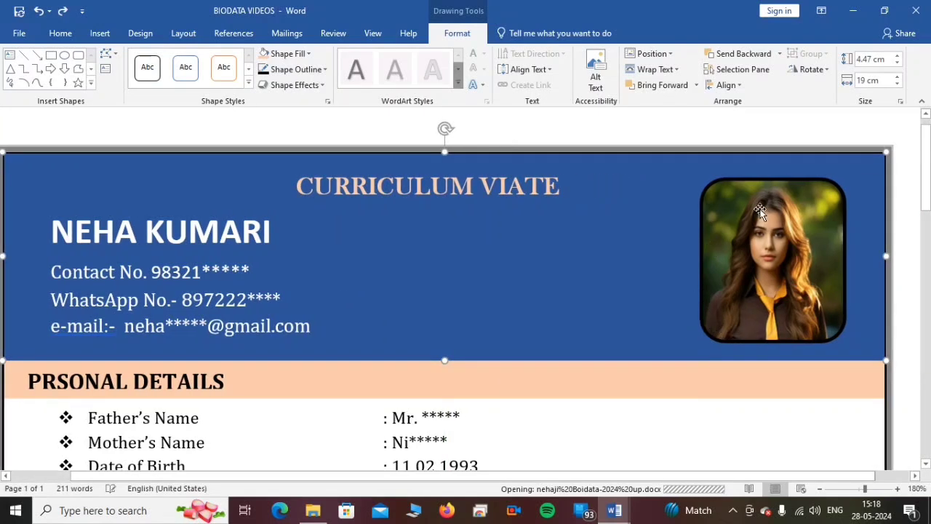
click(764, 280)
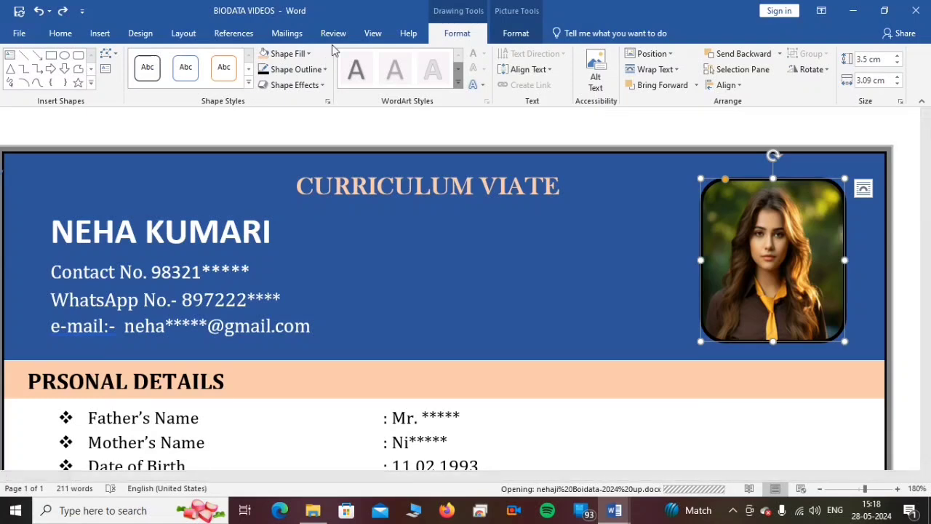
click(510, 34)
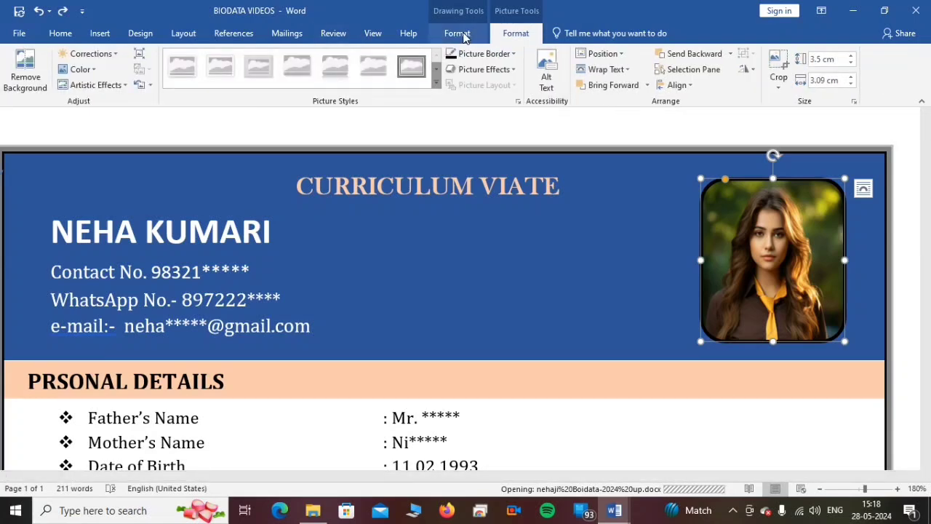
click(461, 34)
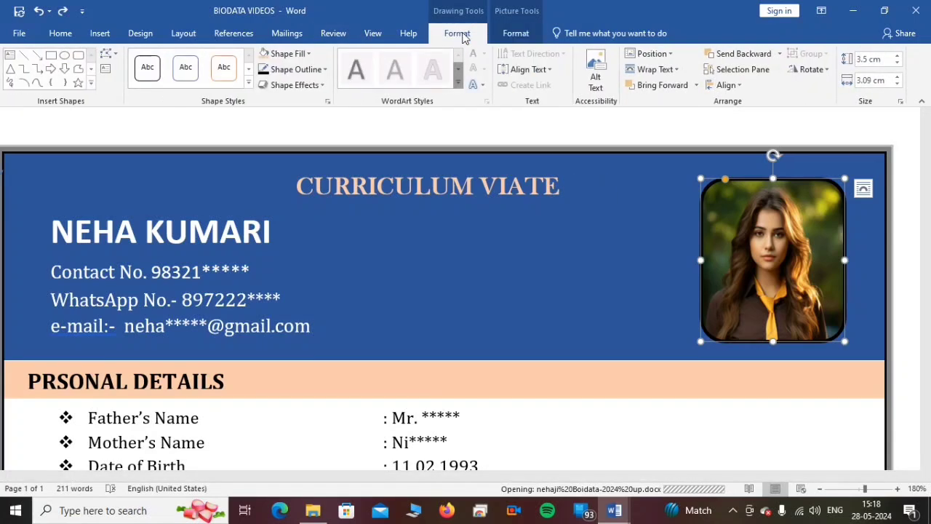
click(296, 70)
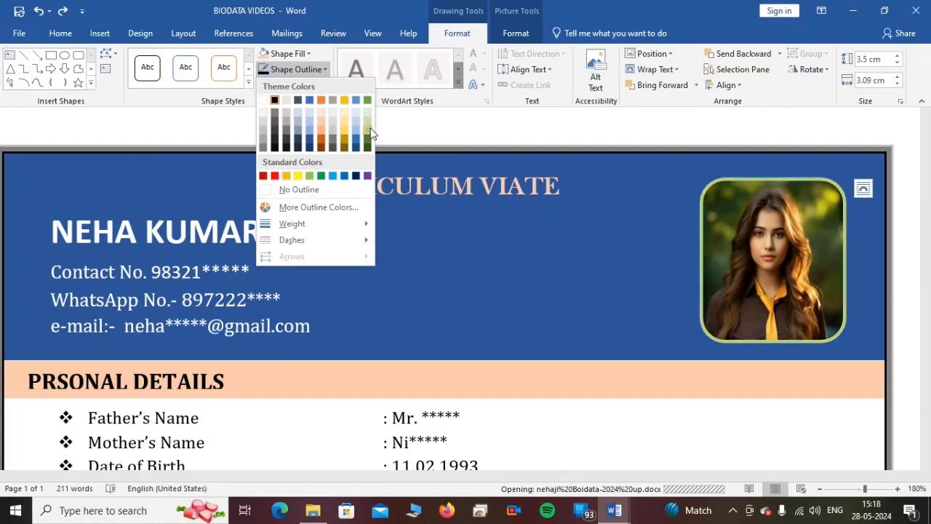
click(263, 102)
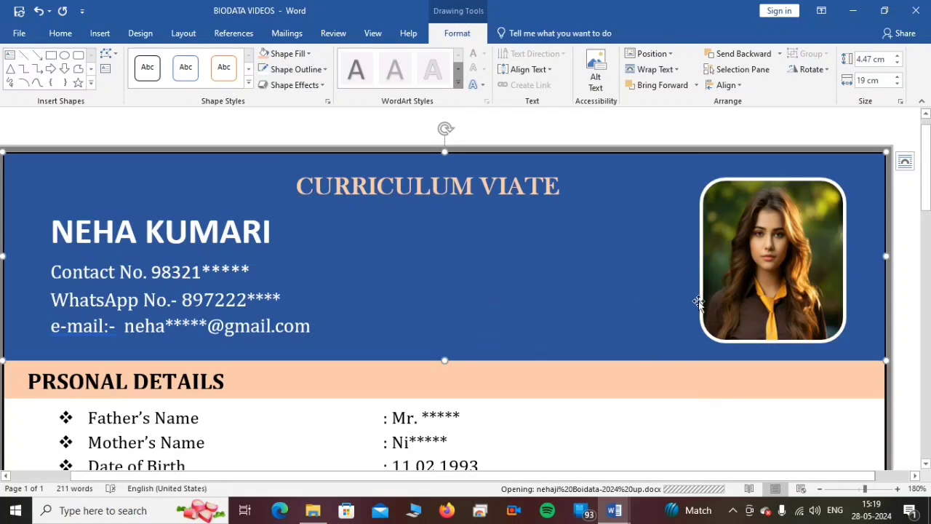
scroll(648, 343, down, 7)
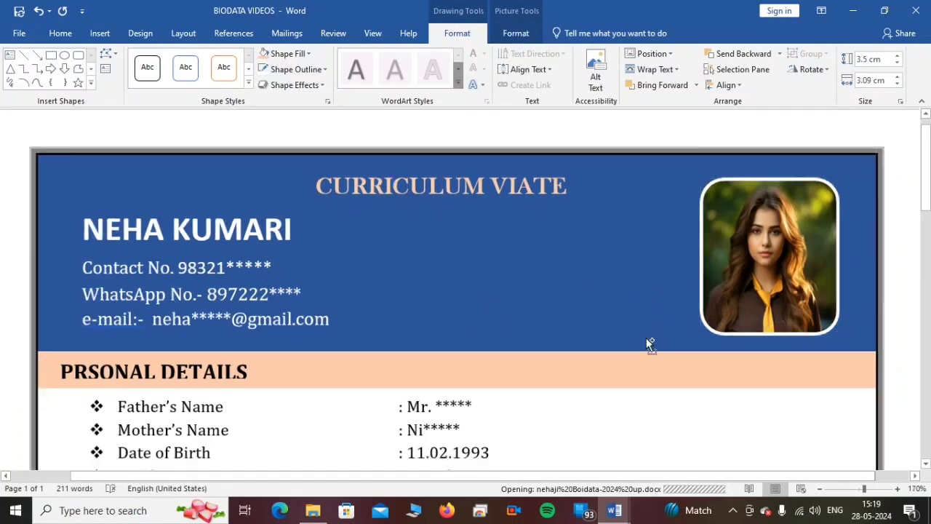
scroll(648, 343, down, 1)
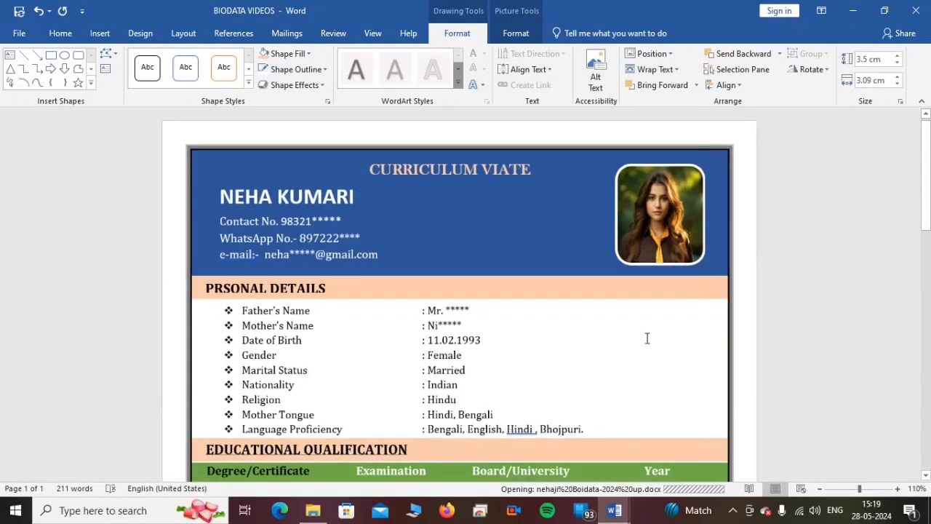
scroll(648, 340, down, 3)
scroll(646, 337, down, 6)
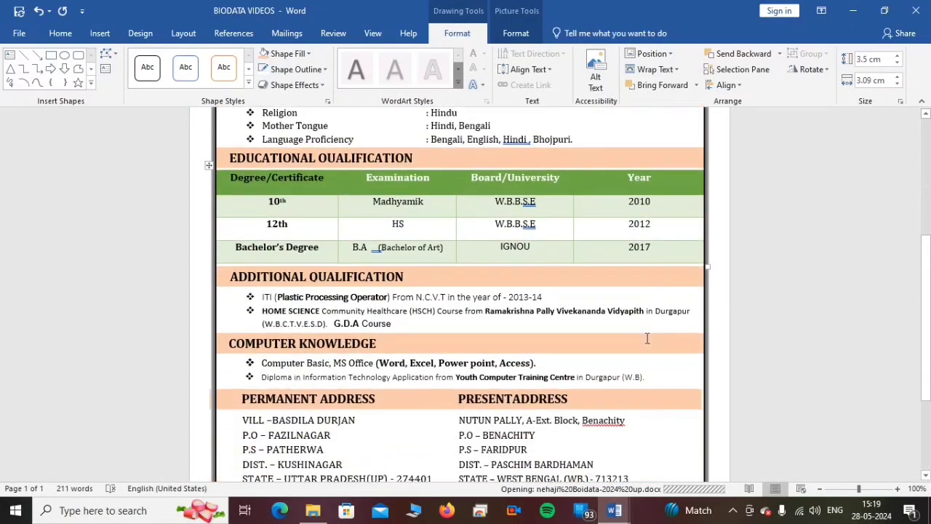